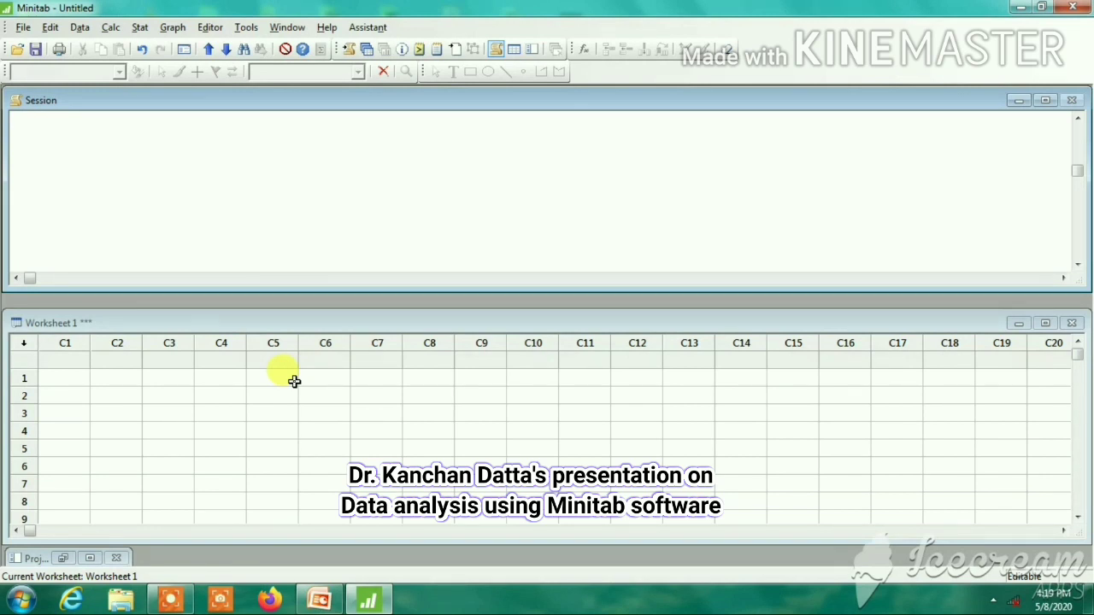
- Enter 25, 26, 28, 31, 35, 39 and 41 in rows 1 to 7 of column C1
{"action": "left_click", "coordinate": [67, 381]}
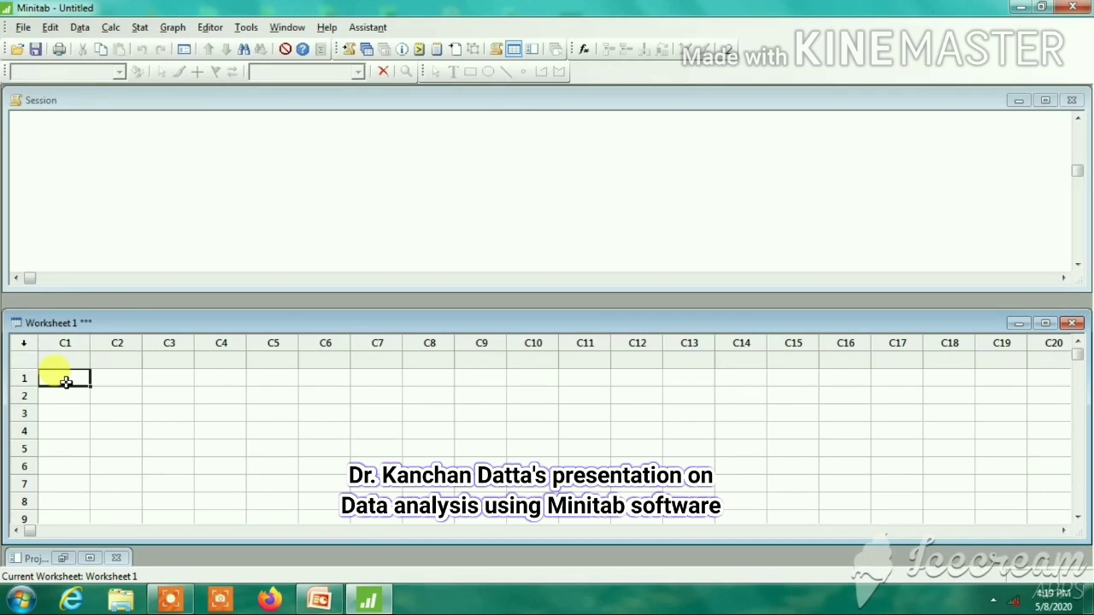
{"action": "type", "text": "25"}
{"action": "key", "text": "Return"}
{"action": "type", "text": "26"}
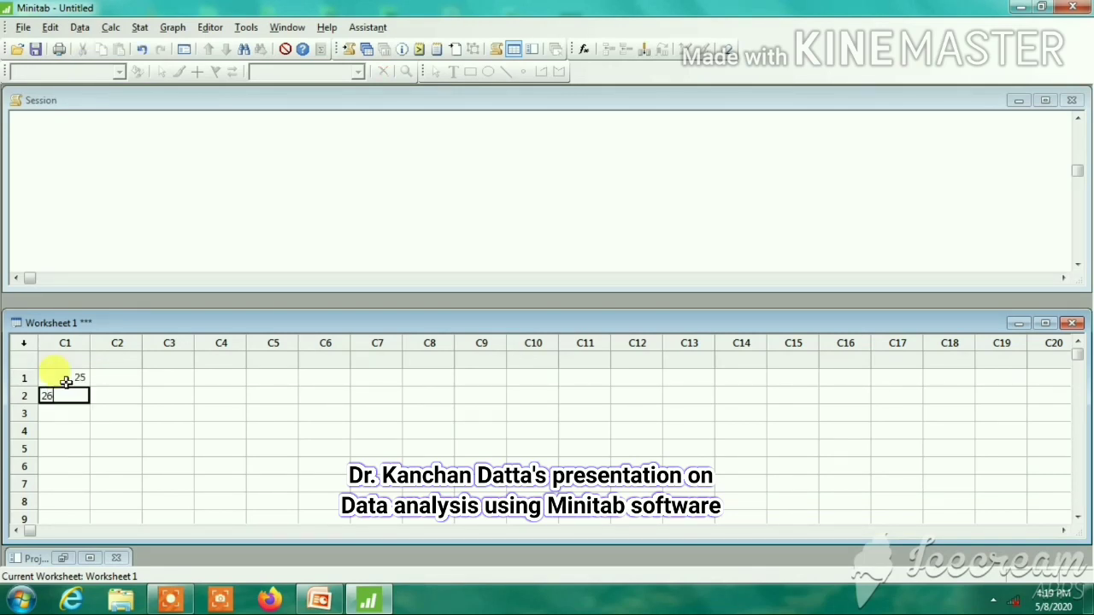
{"action": "key", "text": "Return"}
{"action": "type", "text": "28"}
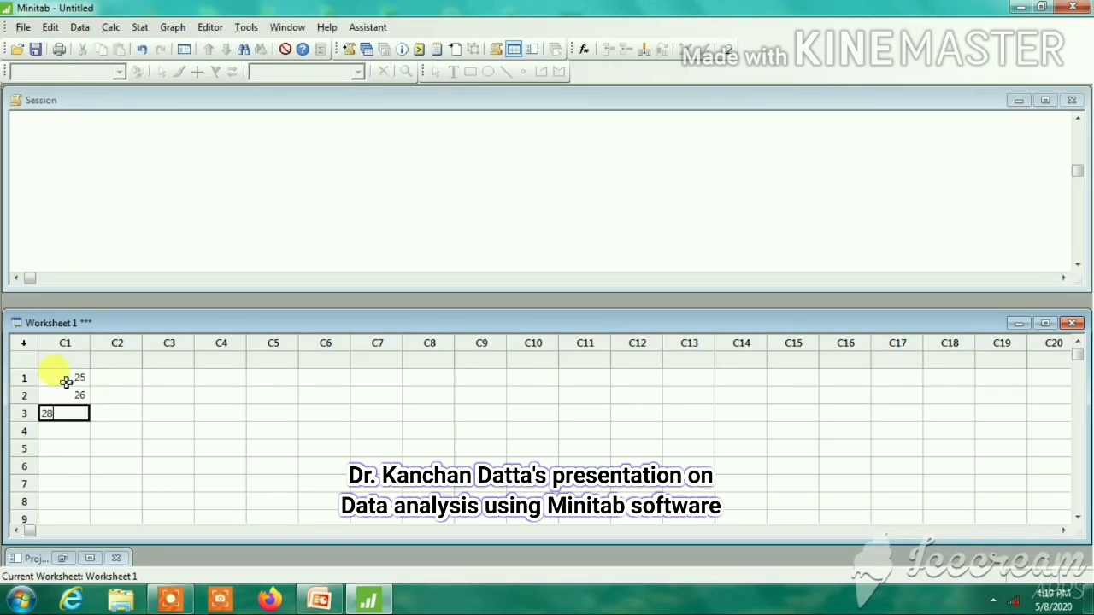
{"action": "key", "text": "Return"}
{"action": "type", "text": "31"}
{"action": "key", "text": "Return"}
{"action": "type", "text": "35"}
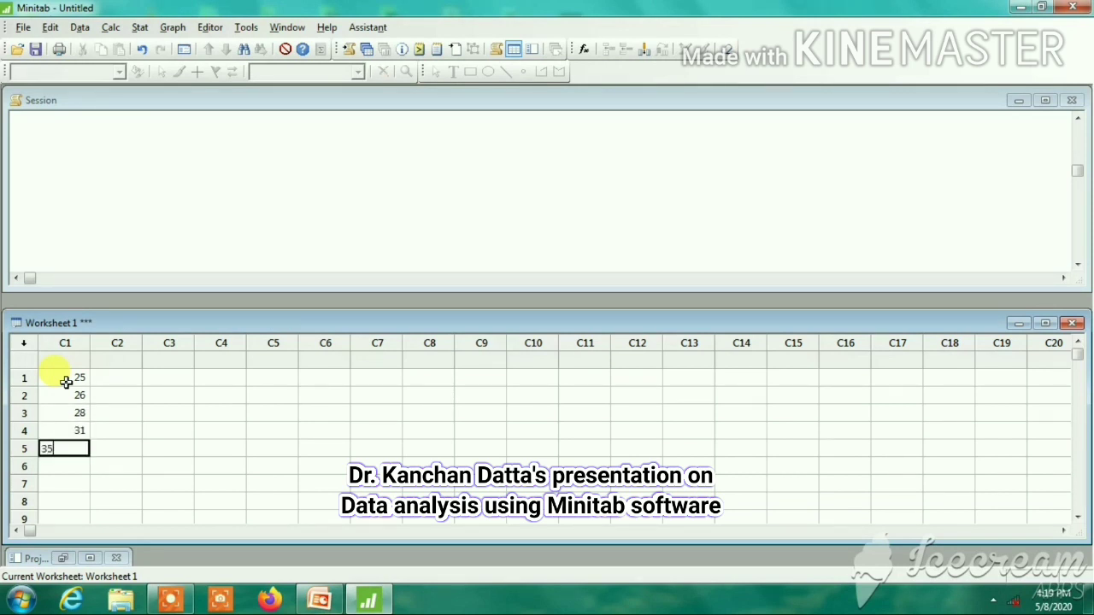
{"action": "key", "text": "Return"}
{"action": "type", "text": "39"}
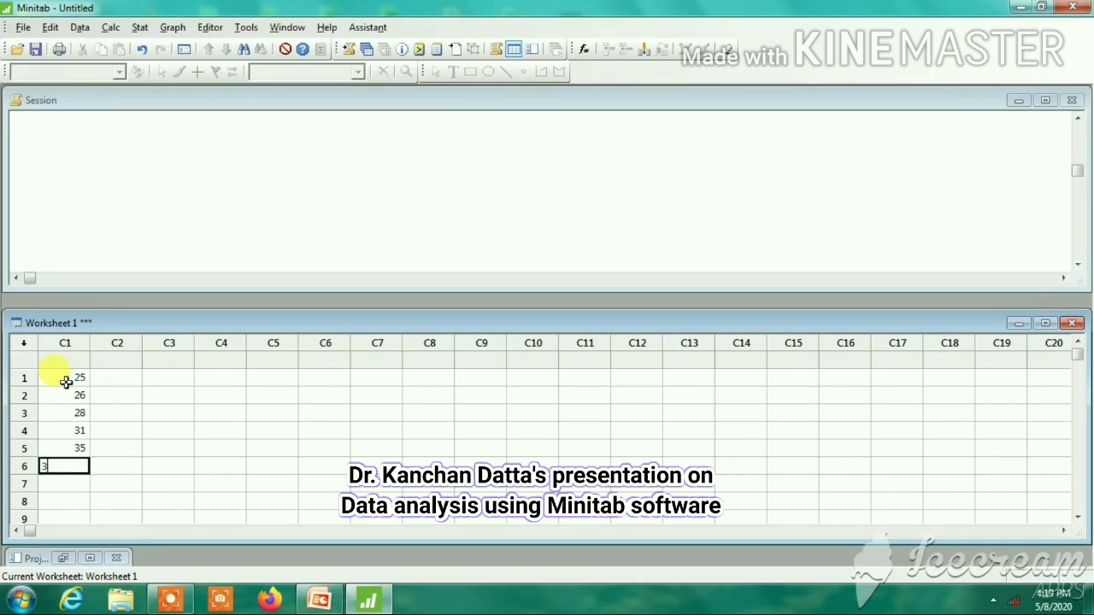
{"action": "key", "text": "Return"}
{"action": "type", "text": "41"}
{"action": "key", "text": "Return"}
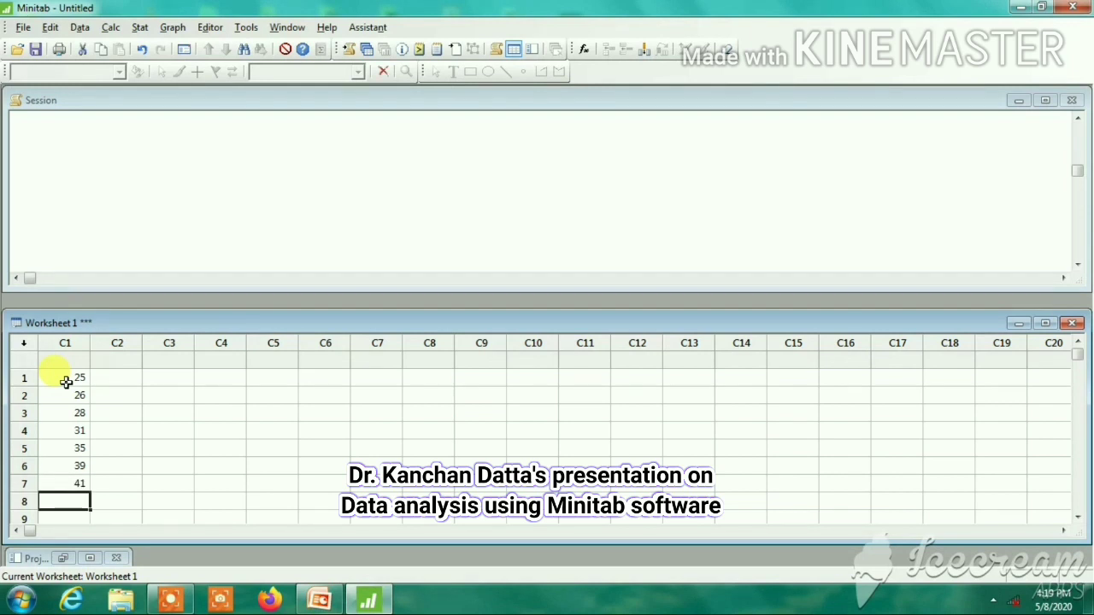
- Continue column C1 with 42, 28, 29, 35, 38 and 118 in rows 8 to 13
{"action": "type", "text": "42"}
{"action": "key", "text": "Return"}
{"action": "type", "text": "28"}
{"action": "key", "text": "Return"}
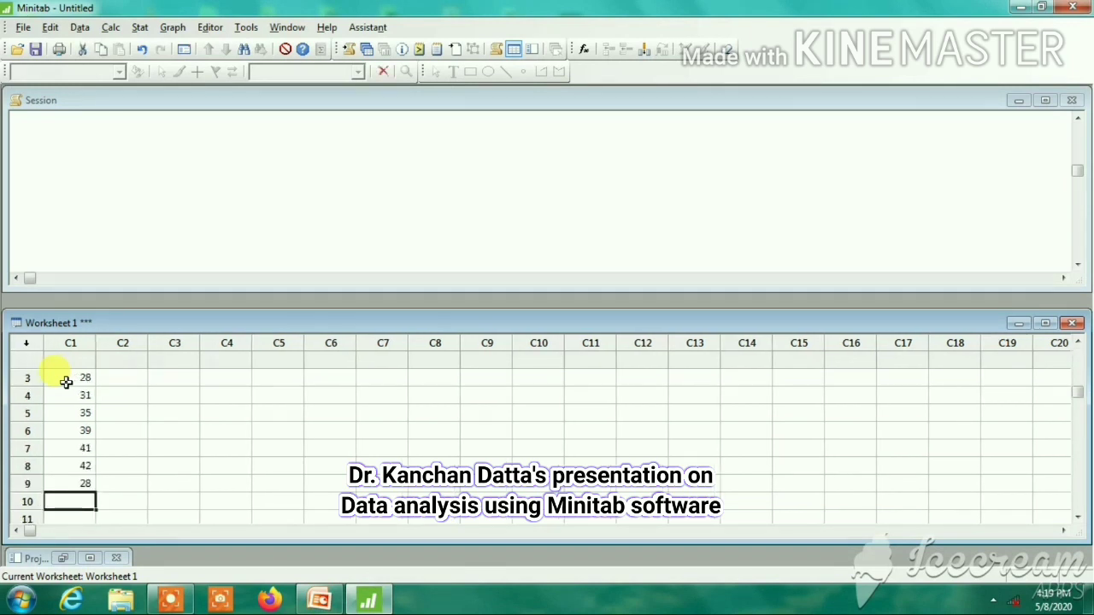
{"action": "type", "text": "29"}
{"action": "key", "text": "Return"}
{"action": "type", "text": "35"}
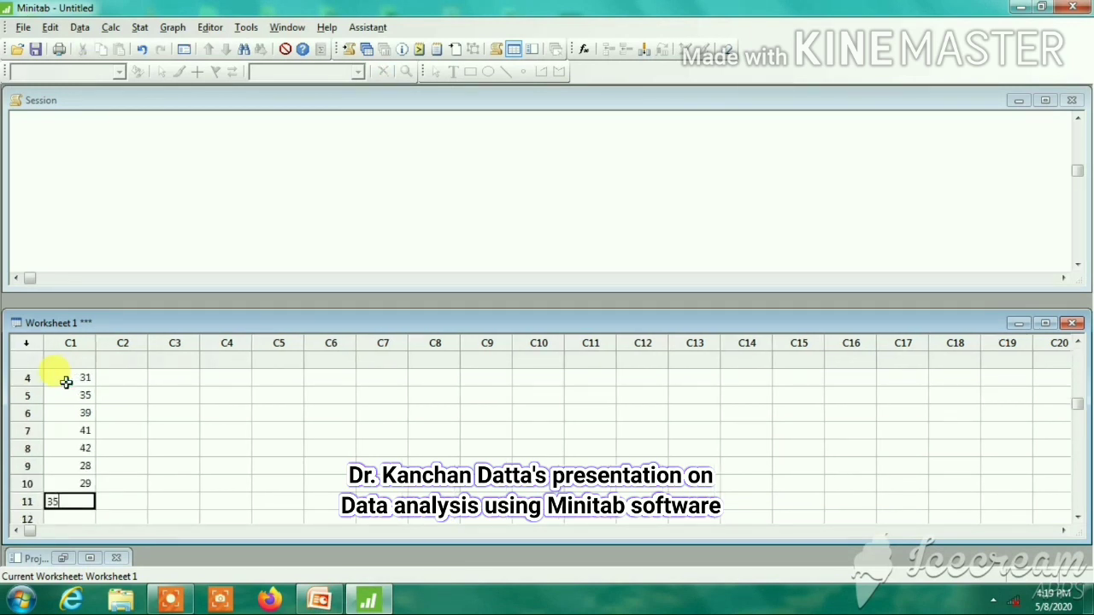
{"action": "key", "text": "Return"}
{"action": "type", "text": "38"}
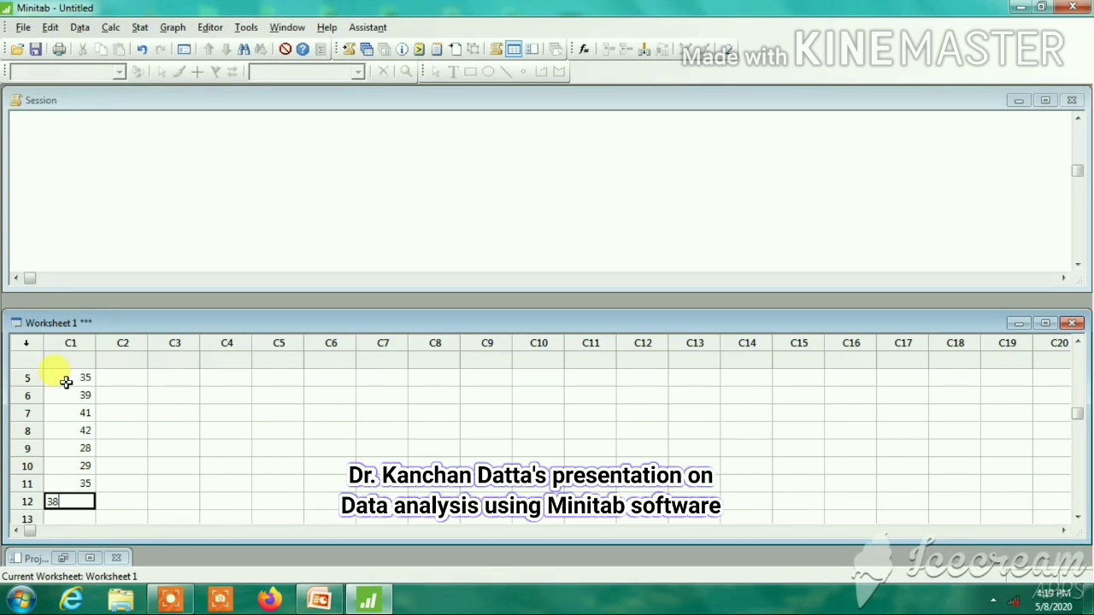
{"action": "key", "text": "Return"}
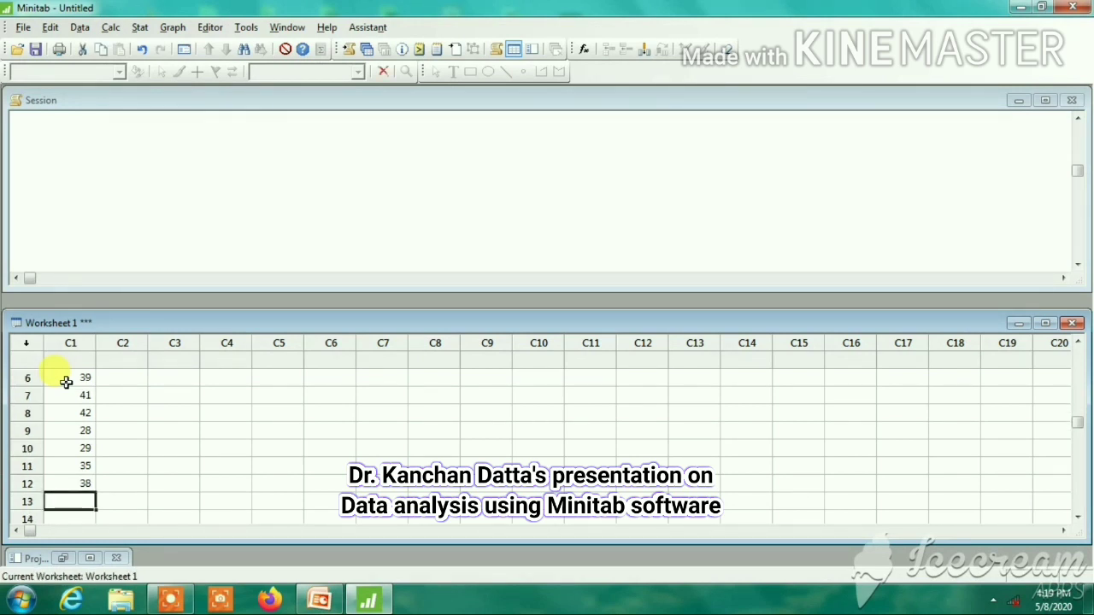
{"action": "type", "text": "118"}
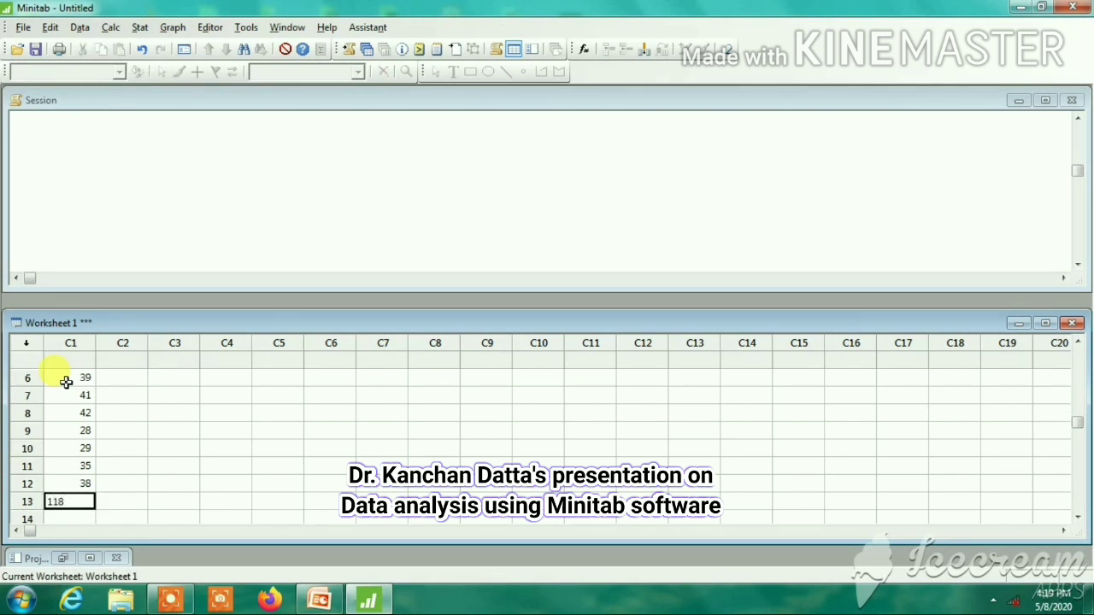
{"action": "left_click", "coordinate": [177, 396]}
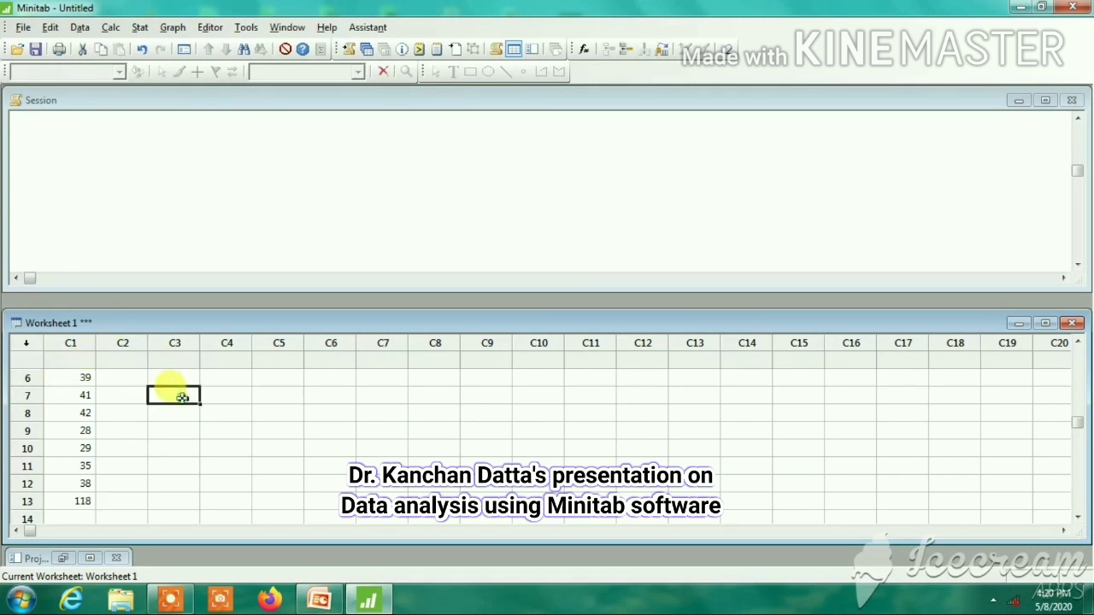
- Run an Outlier Test from the basic statistics with C1 as the variable
{"action": "scroll", "coordinate": [154, 433], "scroll_direction": "up", "scroll_amount": 2}
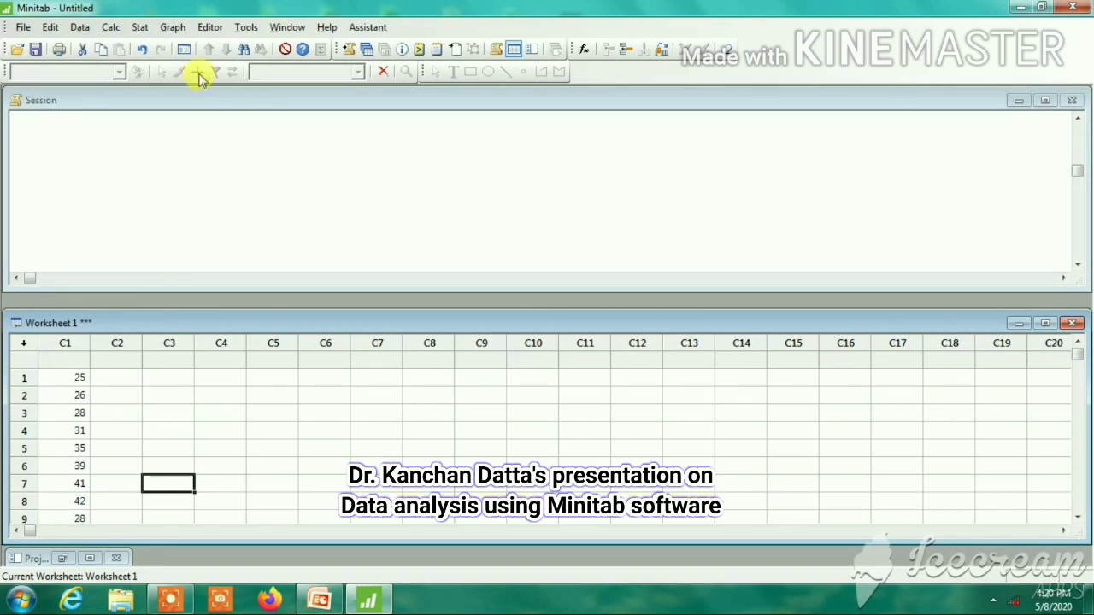
{"action": "left_click", "coordinate": [139, 28]}
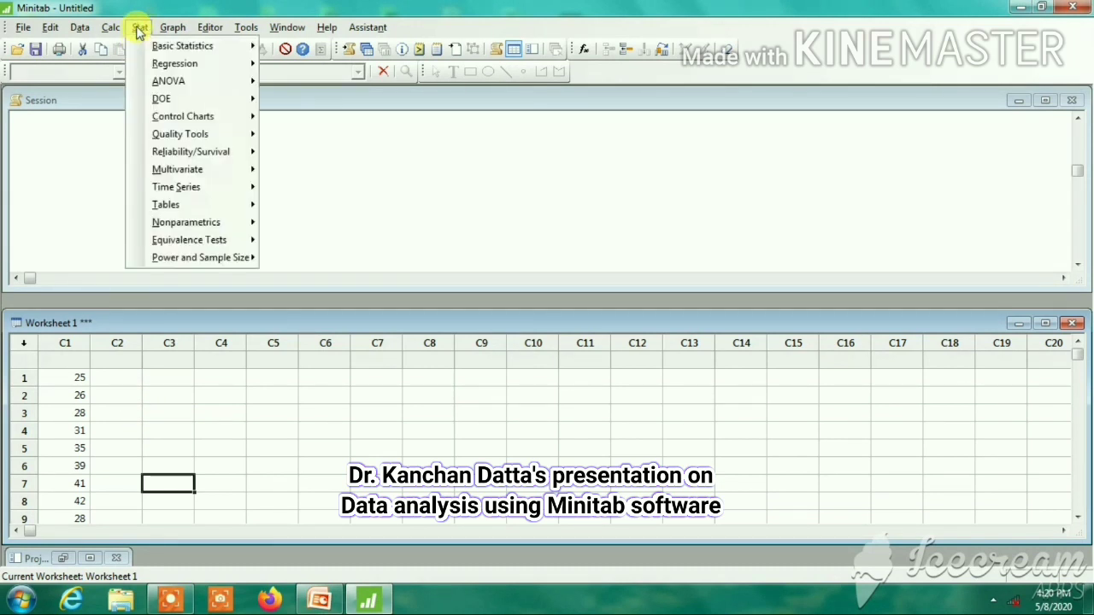
{"action": "mouse_move", "coordinate": [194, 46]}
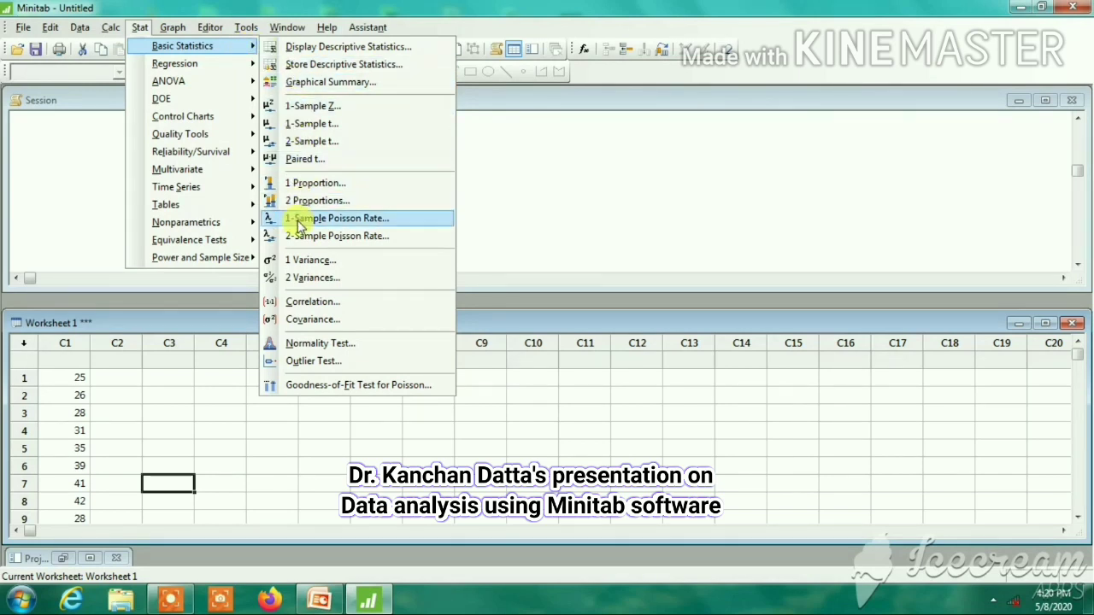
{"action": "left_click", "coordinate": [295, 360]}
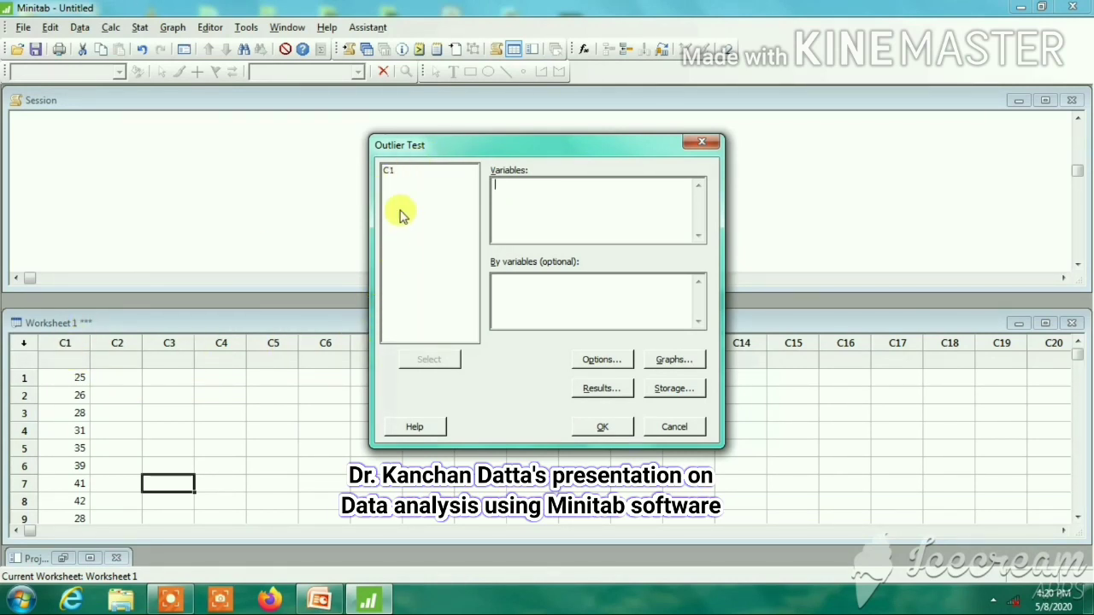
{"action": "left_click", "coordinate": [388, 170]}
{"action": "left_click", "coordinate": [429, 359]}
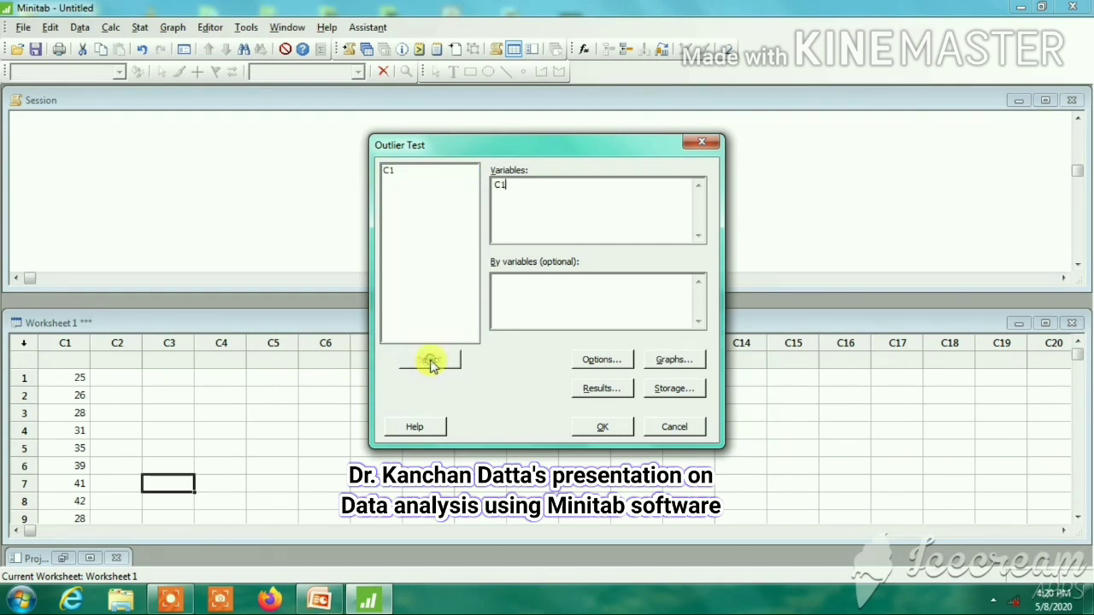
{"action": "left_click", "coordinate": [602, 427]}
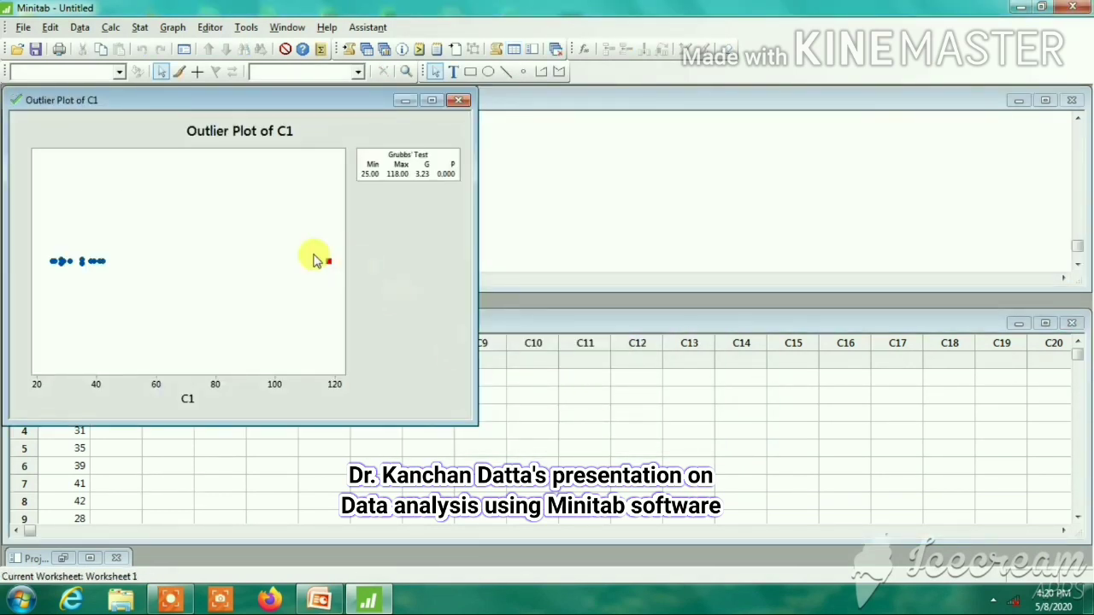
- Examine the outlier plot of C1, minimize it, and review the hypotheses, Grubbs' test and outlier tables in the session output
{"action": "left_click", "coordinate": [307, 119]}
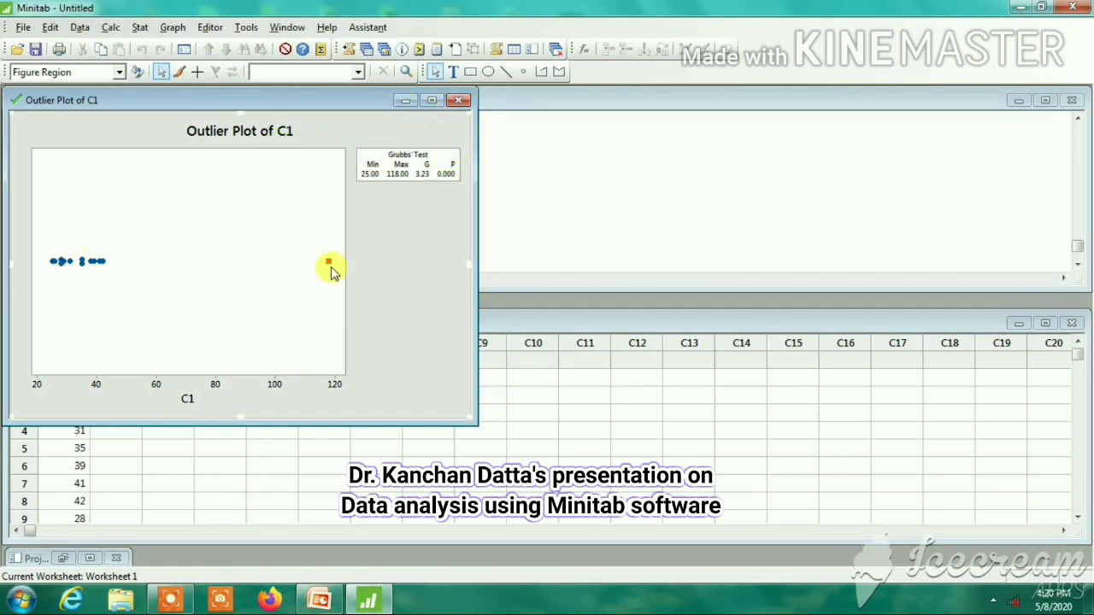
{"action": "left_click", "coordinate": [405, 101]}
{"action": "scroll", "coordinate": [397, 229], "scroll_direction": "up", "scroll_amount": 3}
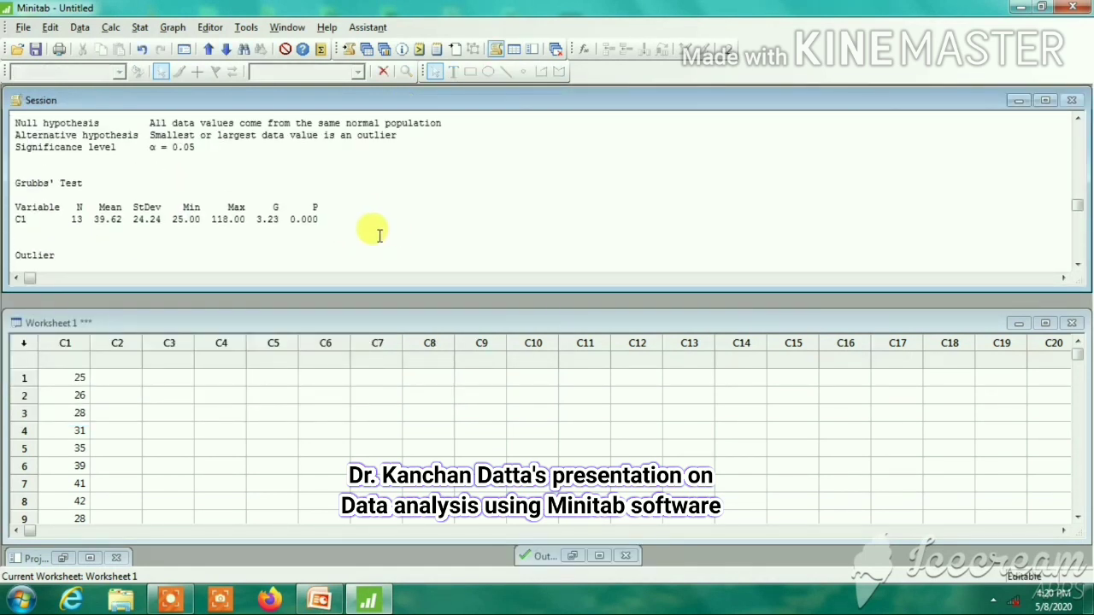
{"action": "scroll", "coordinate": [236, 221], "scroll_direction": "up", "scroll_amount": 2}
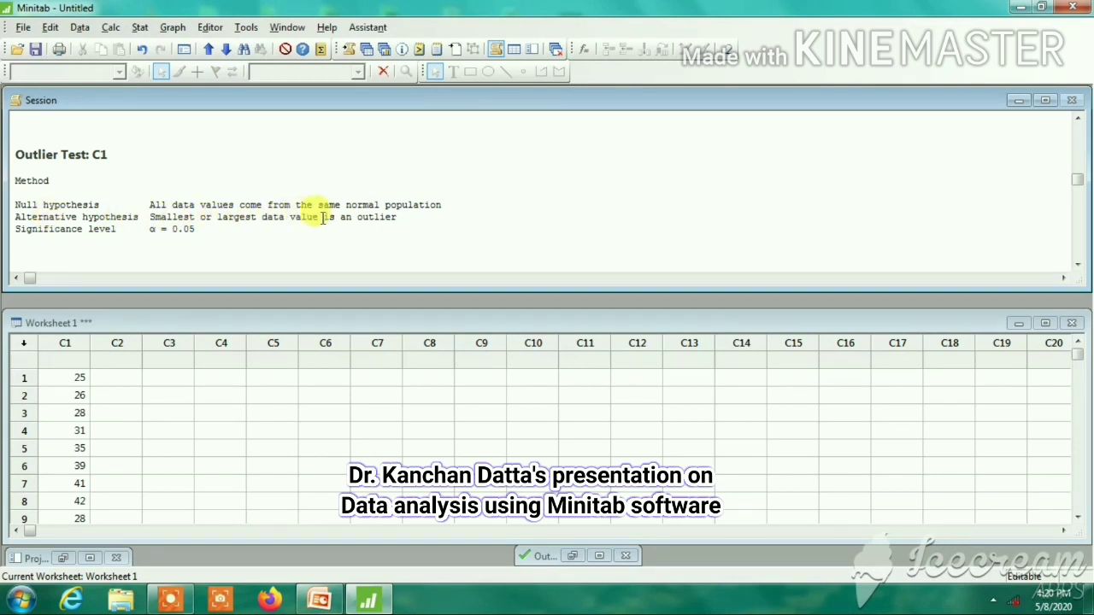
{"action": "scroll", "coordinate": [422, 213], "scroll_direction": "down", "scroll_amount": 1}
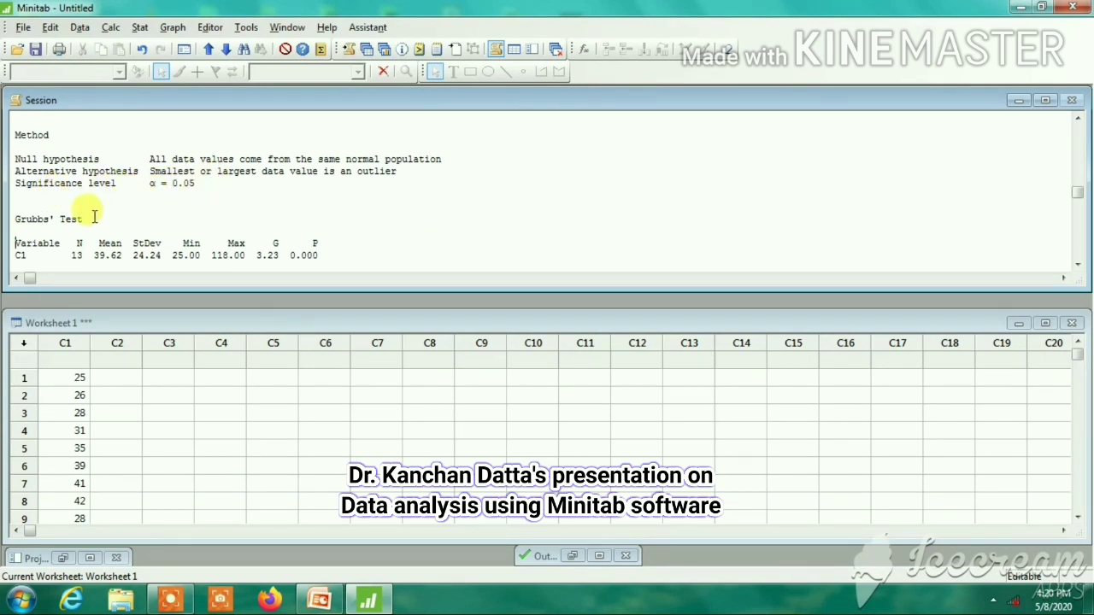
{"action": "scroll", "coordinate": [142, 214], "scroll_direction": "down", "scroll_amount": 1}
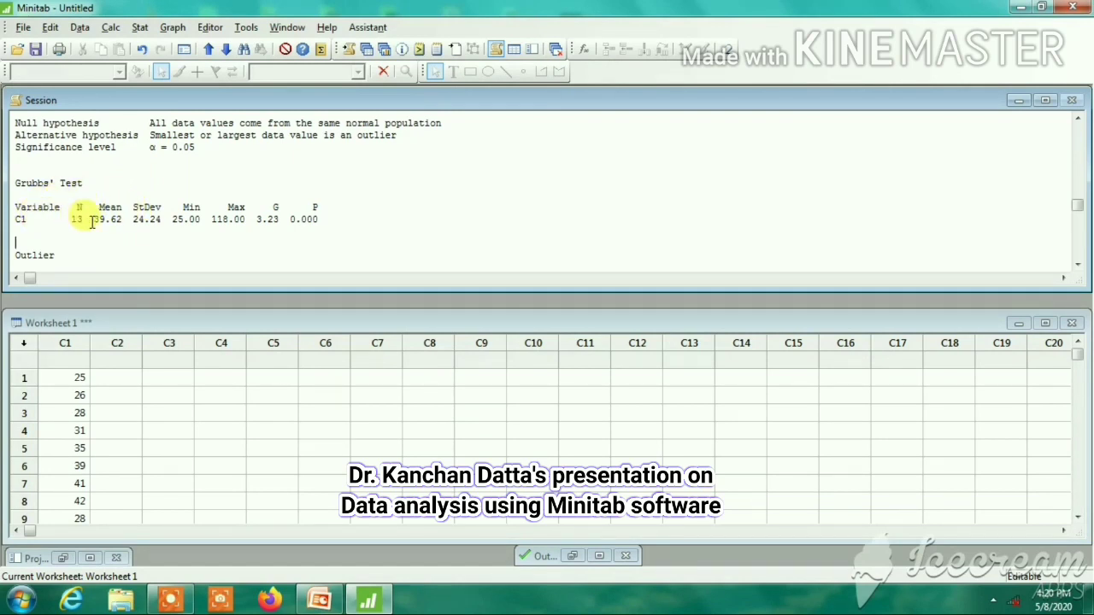
{"action": "scroll", "coordinate": [183, 214], "scroll_direction": "down", "scroll_amount": 1}
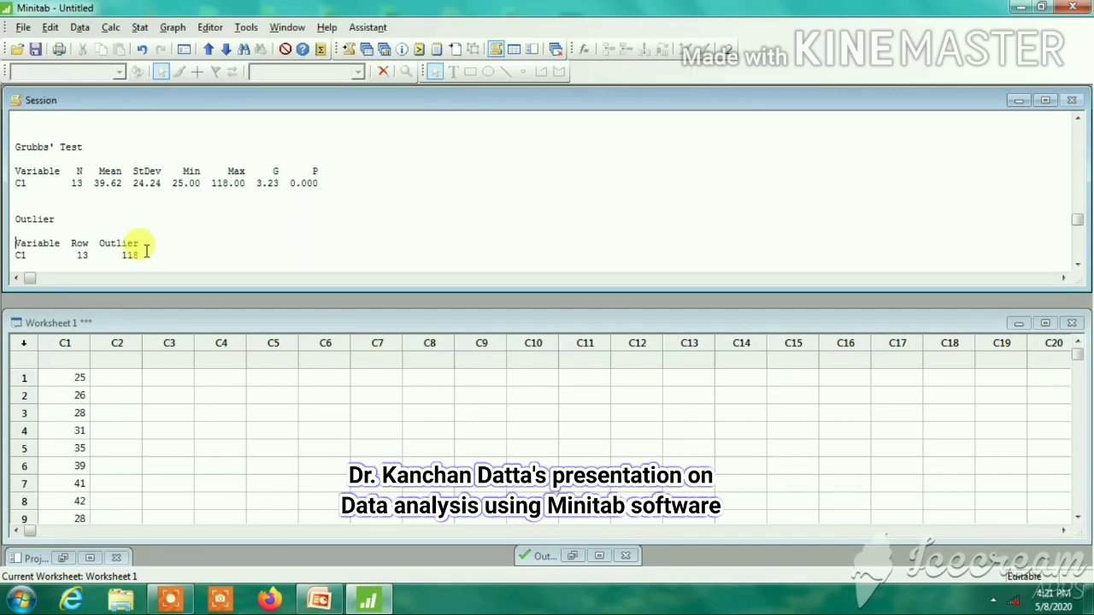
{"action": "scroll", "coordinate": [224, 239], "scroll_direction": "up", "scroll_amount": 1}
{"action": "scroll", "coordinate": [223, 238], "scroll_direction": "up", "scroll_amount": 1}
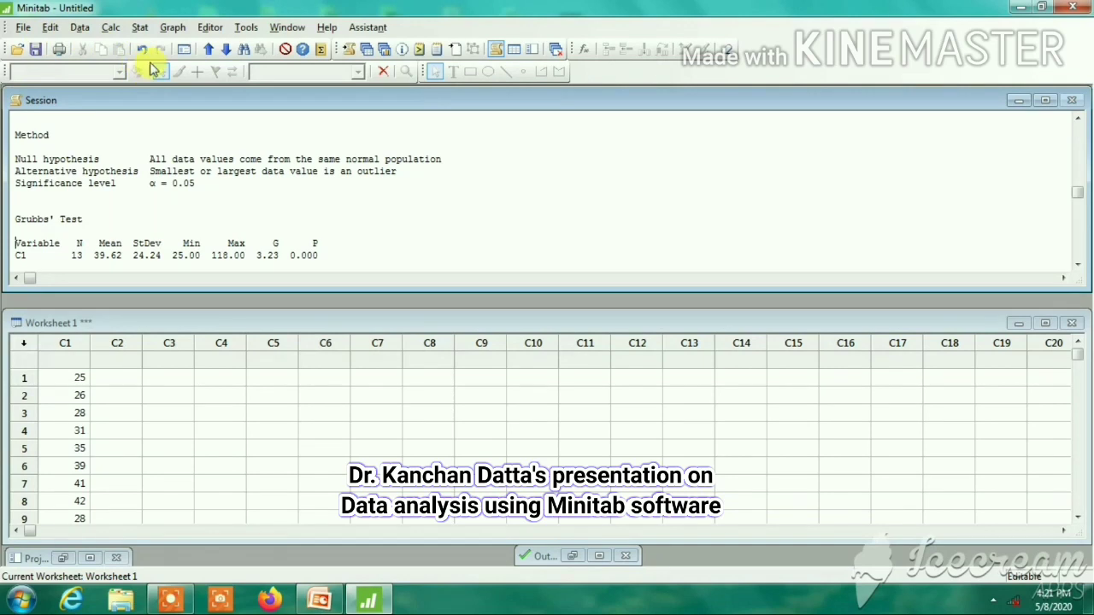
{"action": "left_click", "coordinate": [139, 28]}
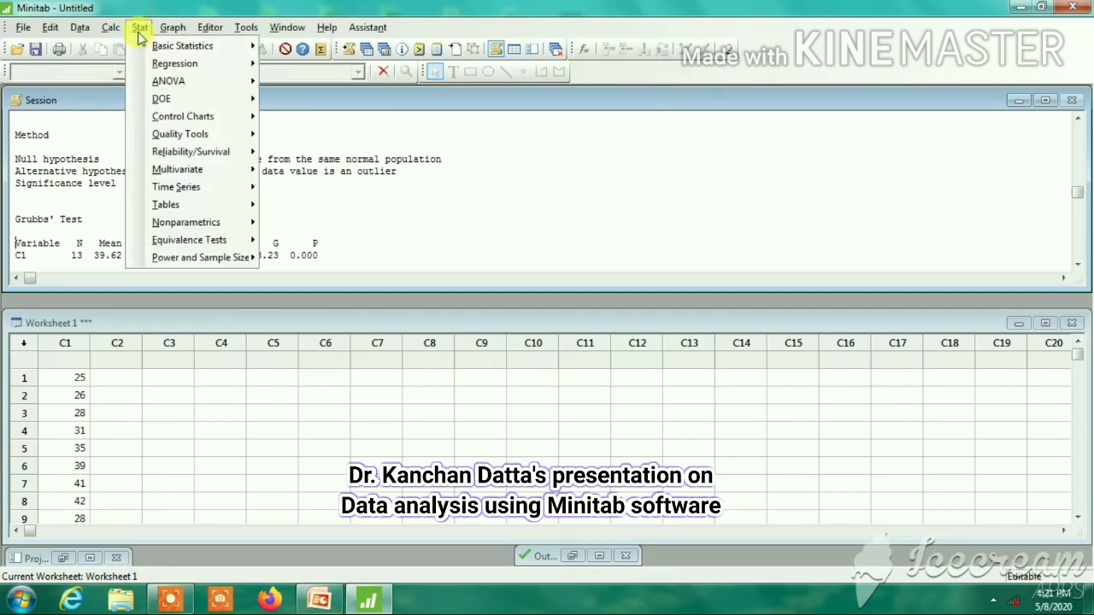
{"action": "mouse_move", "coordinate": [151, 51]}
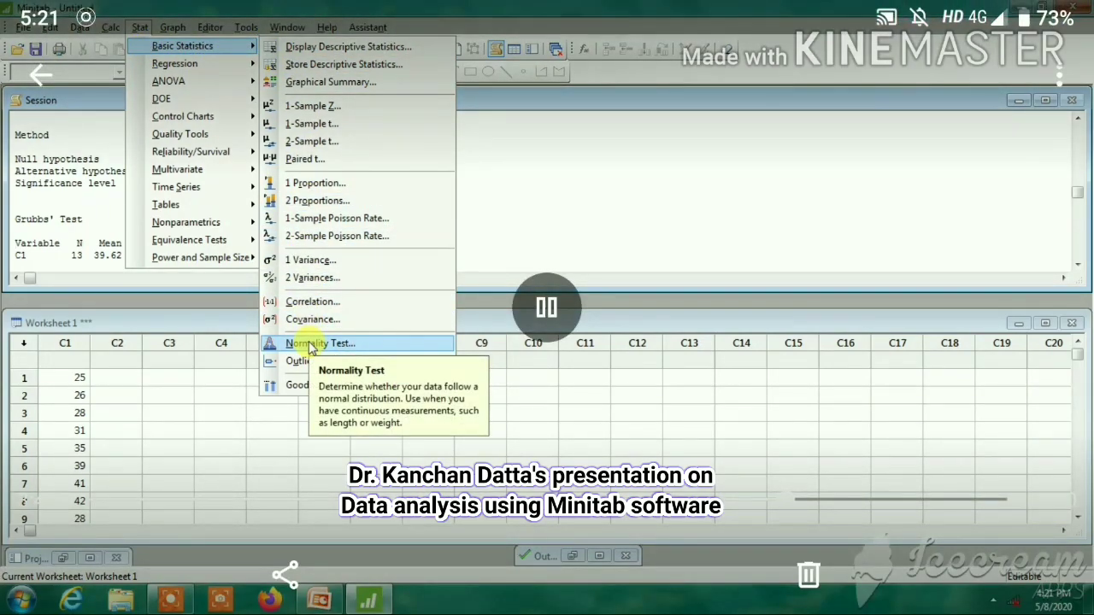
{"action": "left_click", "coordinate": [311, 344]}
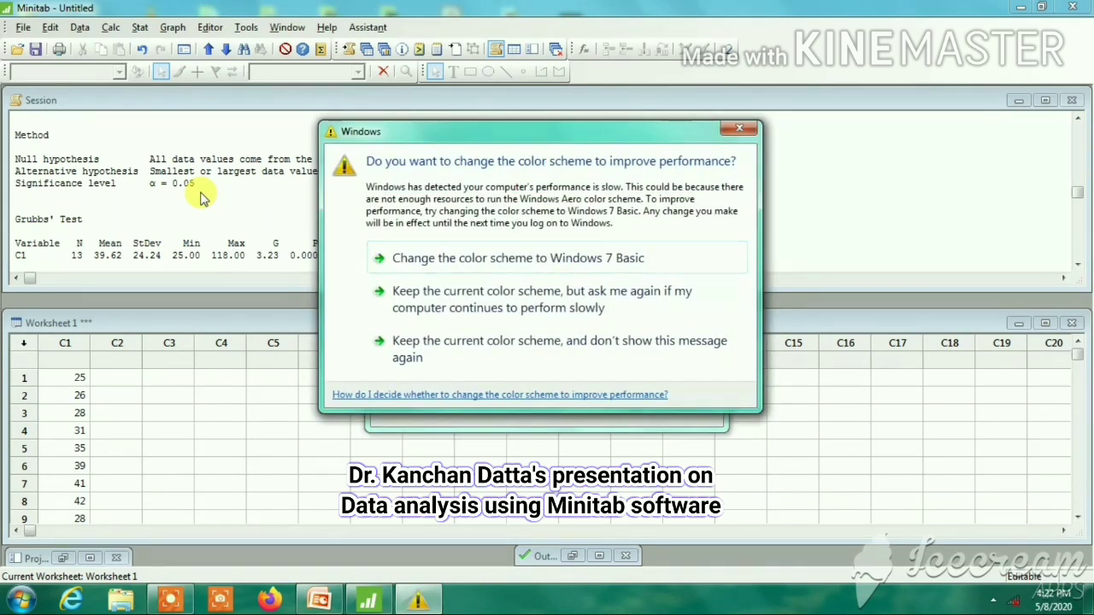
{"action": "left_click", "coordinate": [442, 349]}
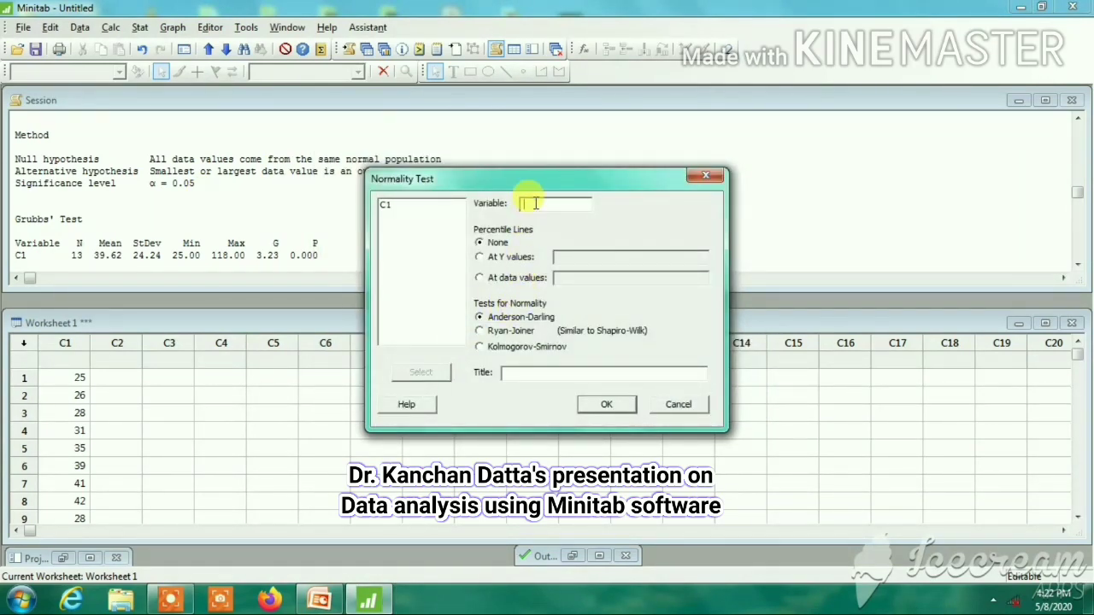
{"action": "left_click", "coordinate": [385, 205]}
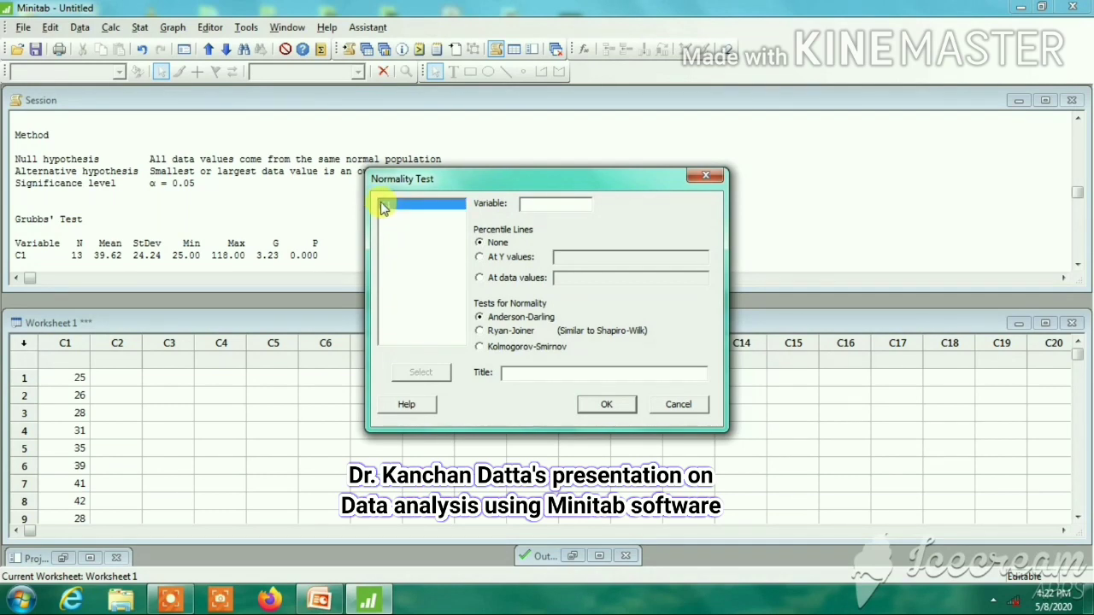
{"action": "left_click", "coordinate": [421, 372]}
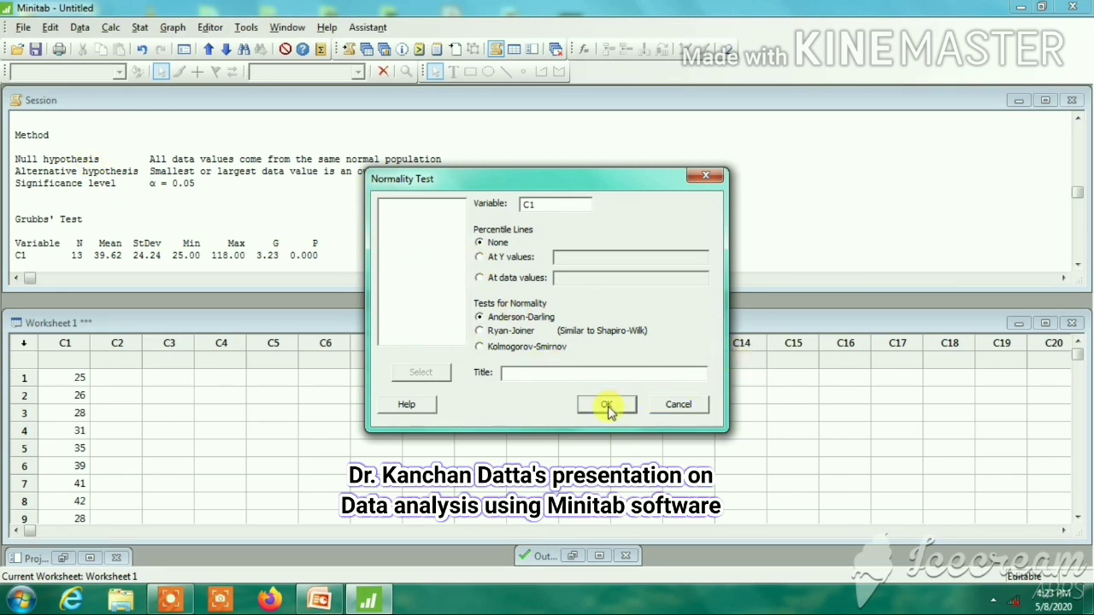
{"action": "left_click", "coordinate": [713, 173]}
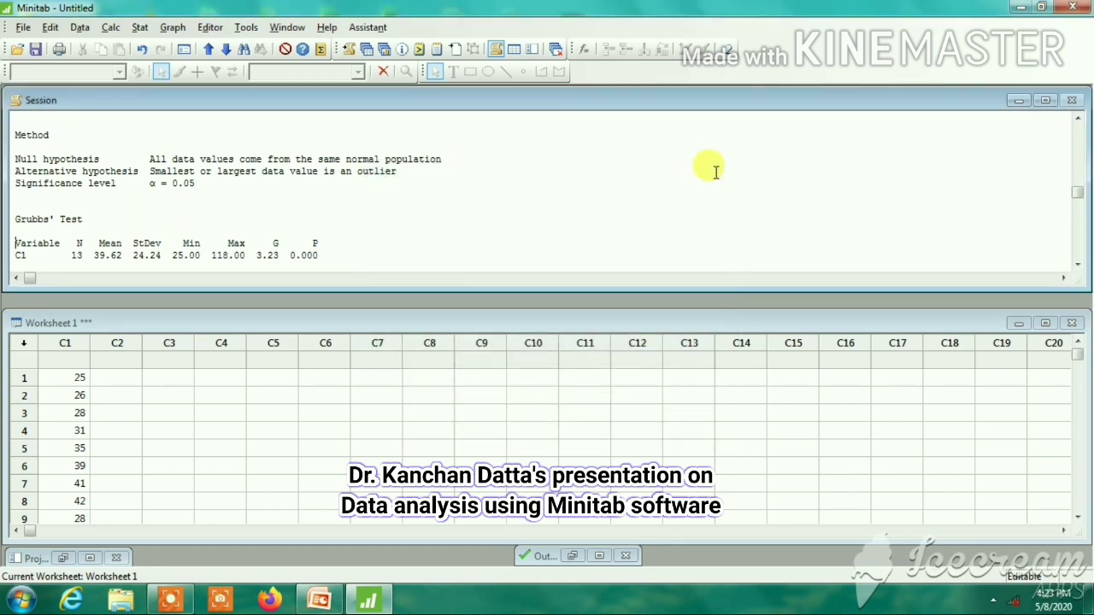
- Run an Anderson-Darling Normality Test on C1 without percentile lines, and close its probability plot without saving it
{"action": "left_click", "coordinate": [141, 28]}
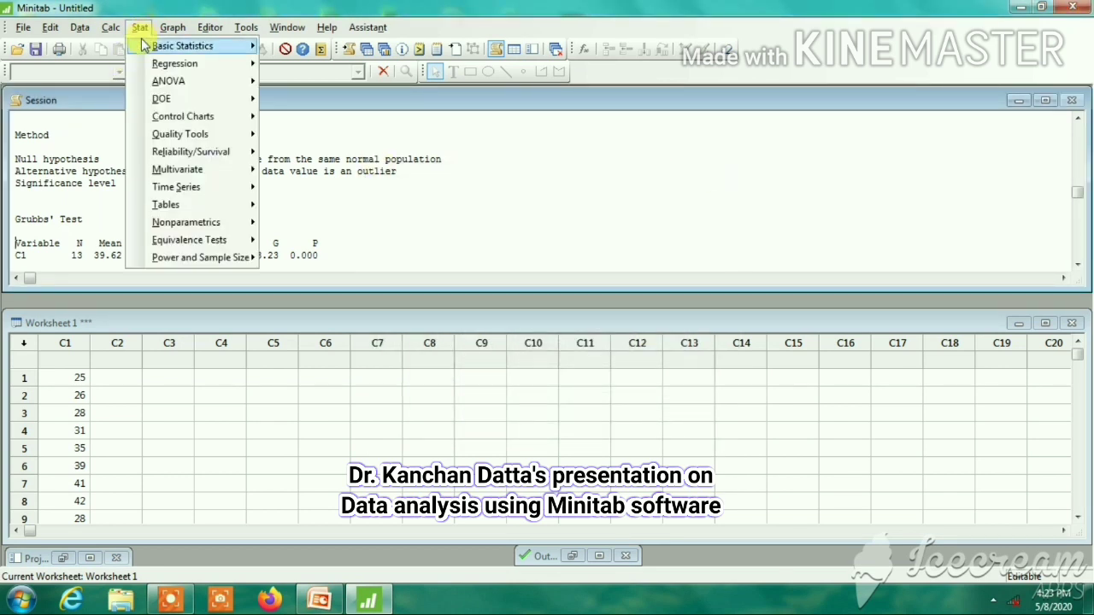
{"action": "mouse_move", "coordinate": [171, 48]}
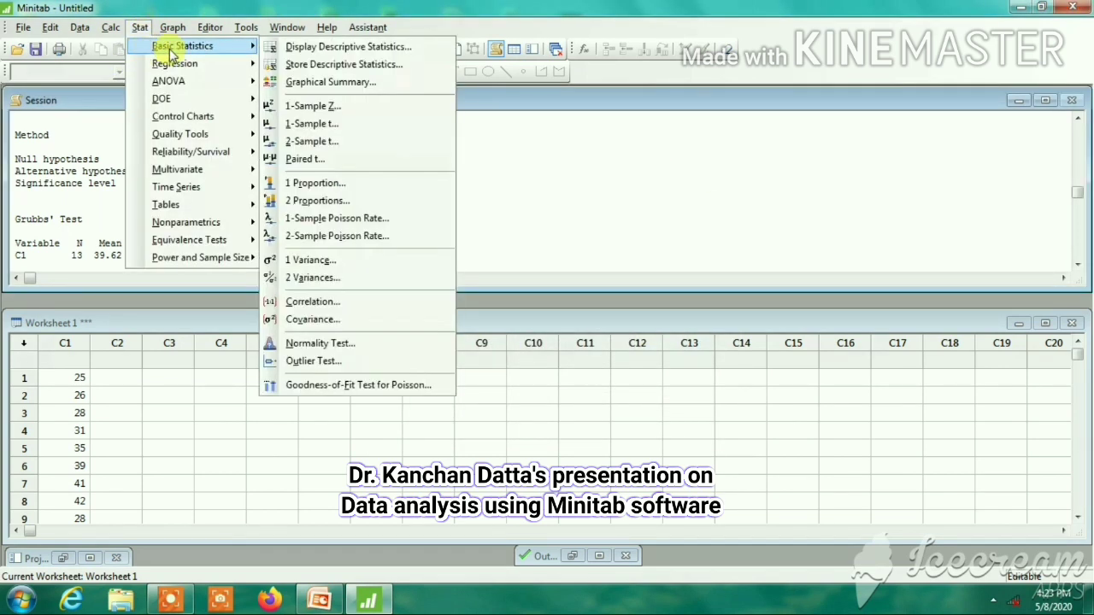
{"action": "left_click", "coordinate": [316, 343]}
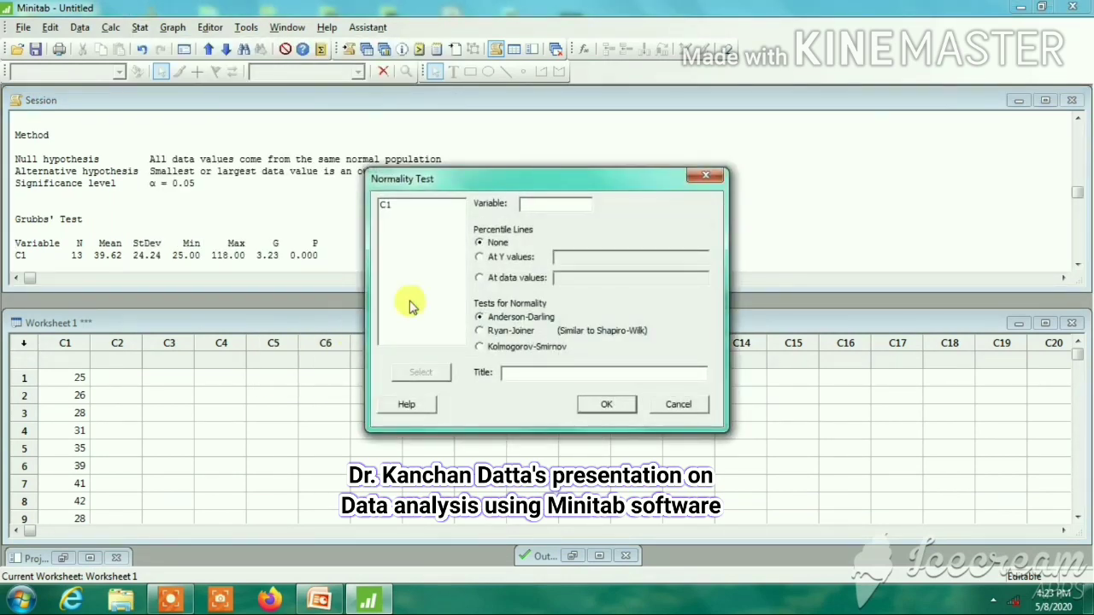
{"action": "left_click", "coordinate": [384, 208]}
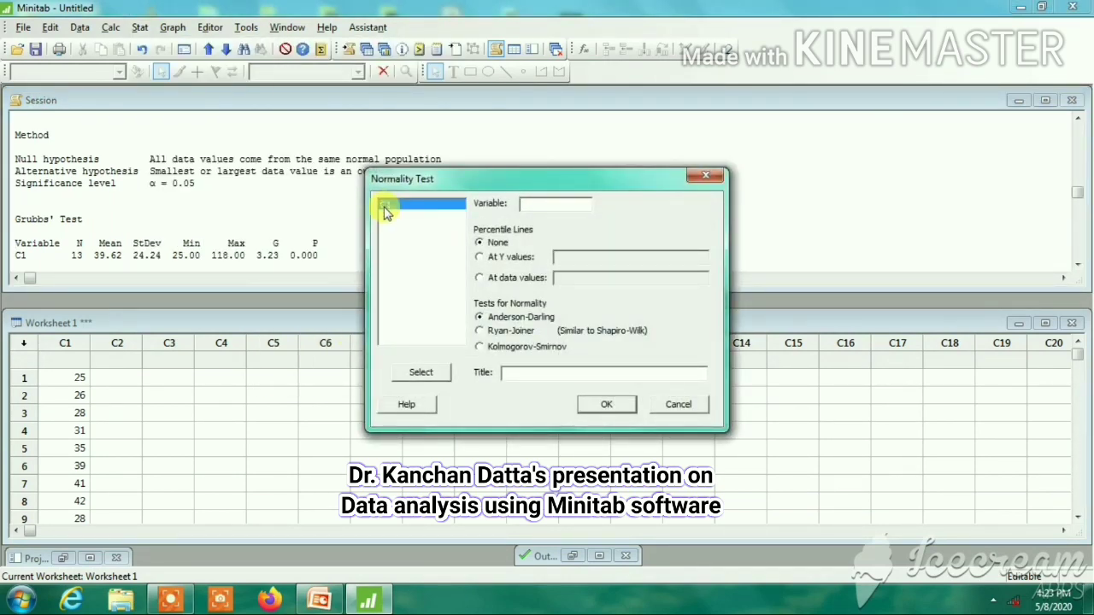
{"action": "left_click", "coordinate": [424, 372]}
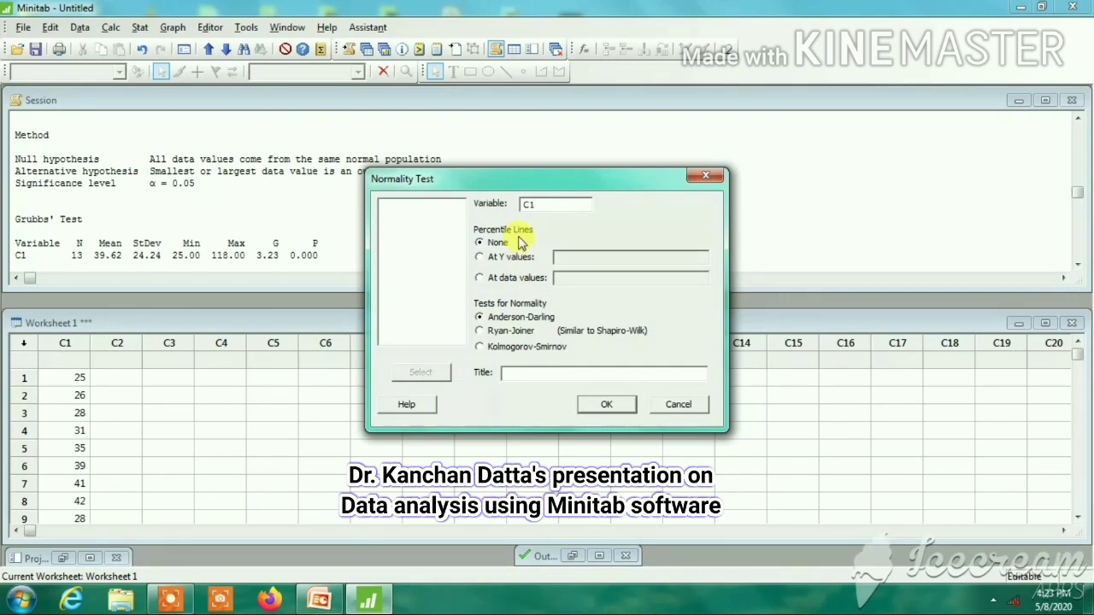
{"action": "left_click", "coordinate": [606, 406]}
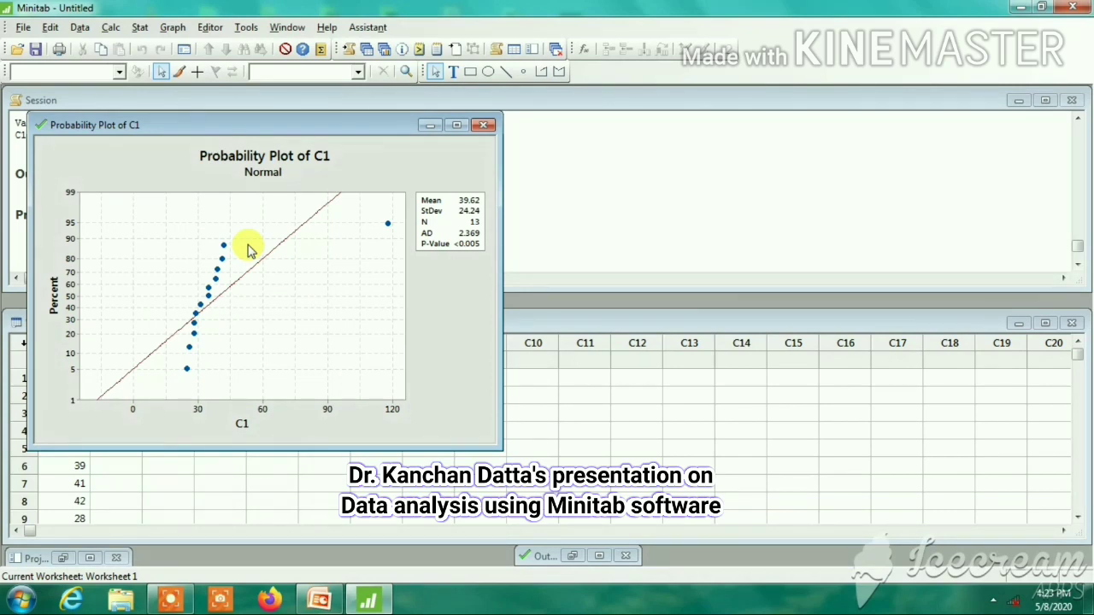
{"action": "left_click", "coordinate": [483, 124]}
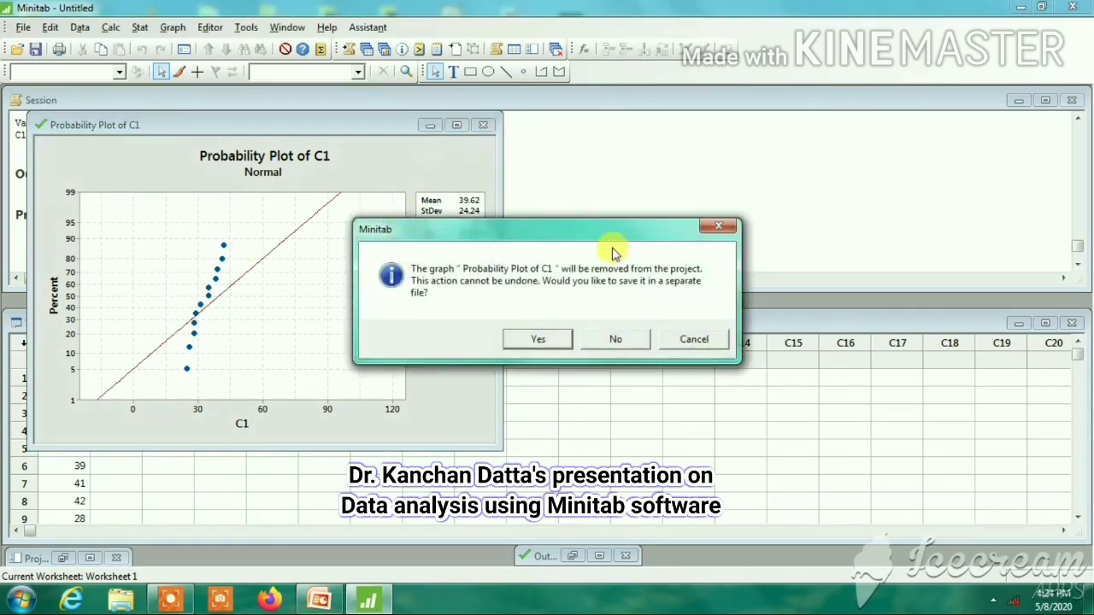
{"action": "left_click", "coordinate": [605, 340]}
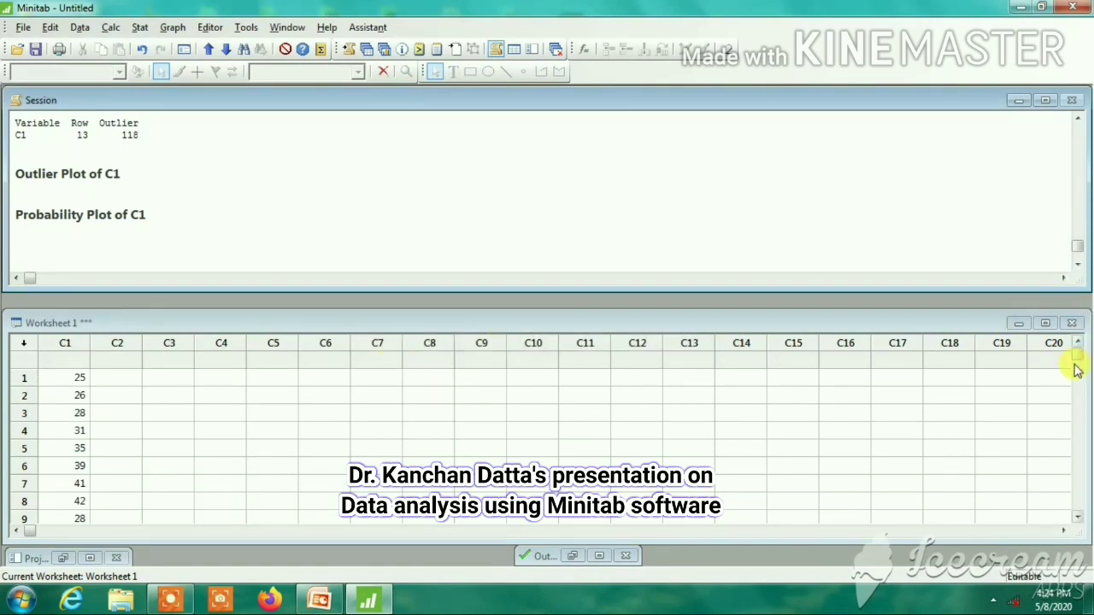
- Replace the value in row 13 of C1 with 23 and enter 54, 48, 47 and 49 in rows 14 to 17
{"action": "left_click_drag", "start_coordinate": [1078, 355], "coordinate": [1074, 385]}
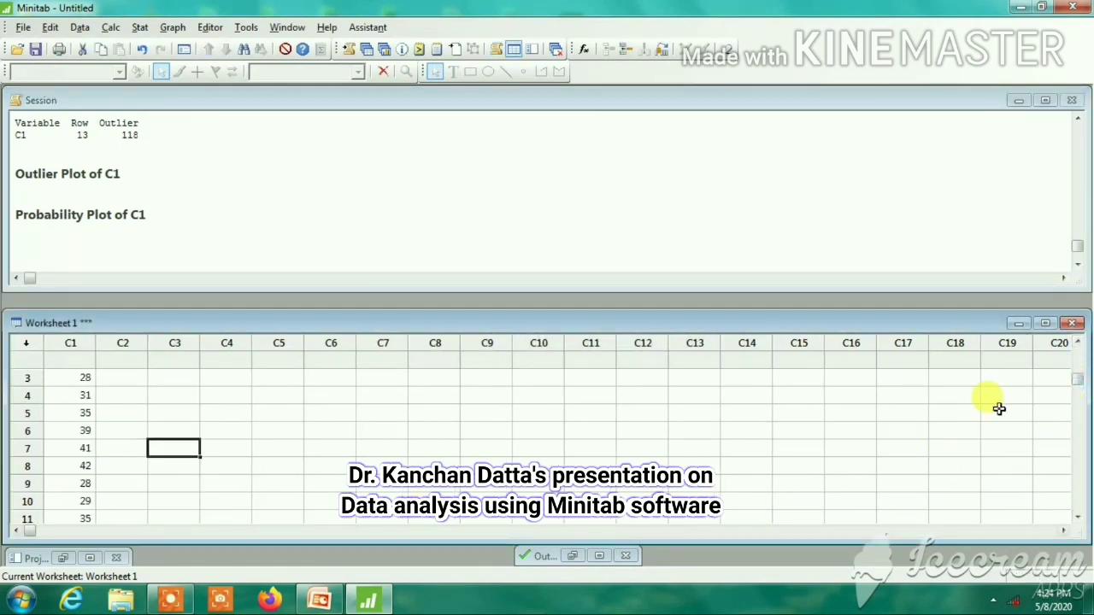
{"action": "scroll", "coordinate": [996, 419], "scroll_direction": "down", "scroll_amount": 2}
{"action": "left_click", "coordinate": [82, 448]}
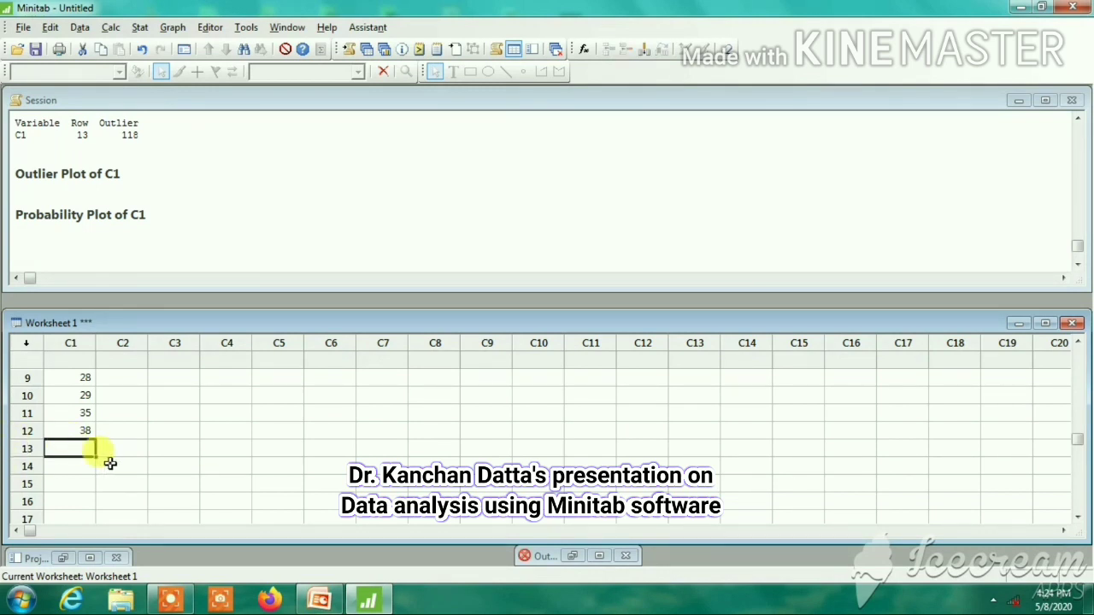
{"action": "type", "text": "23"}
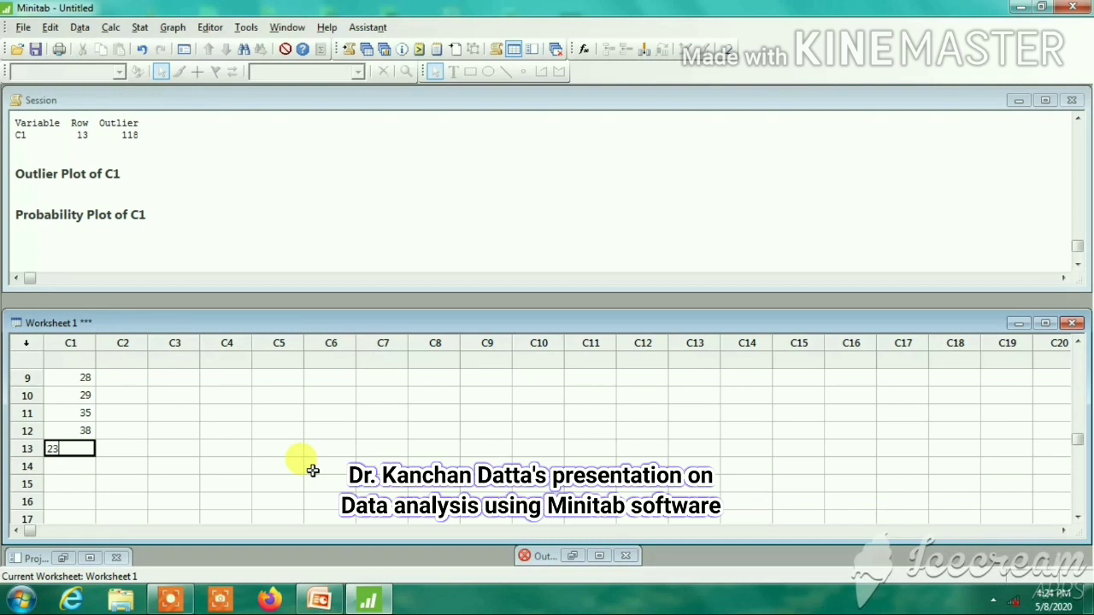
{"action": "key", "text": "Return"}
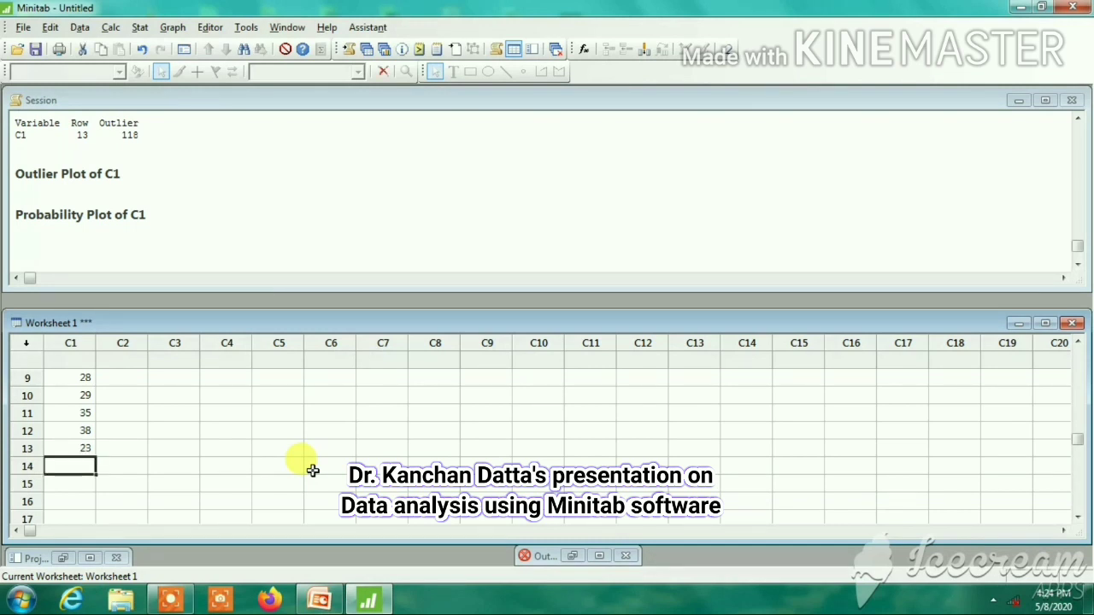
{"action": "type", "text": "54"}
{"action": "key", "text": "Return"}
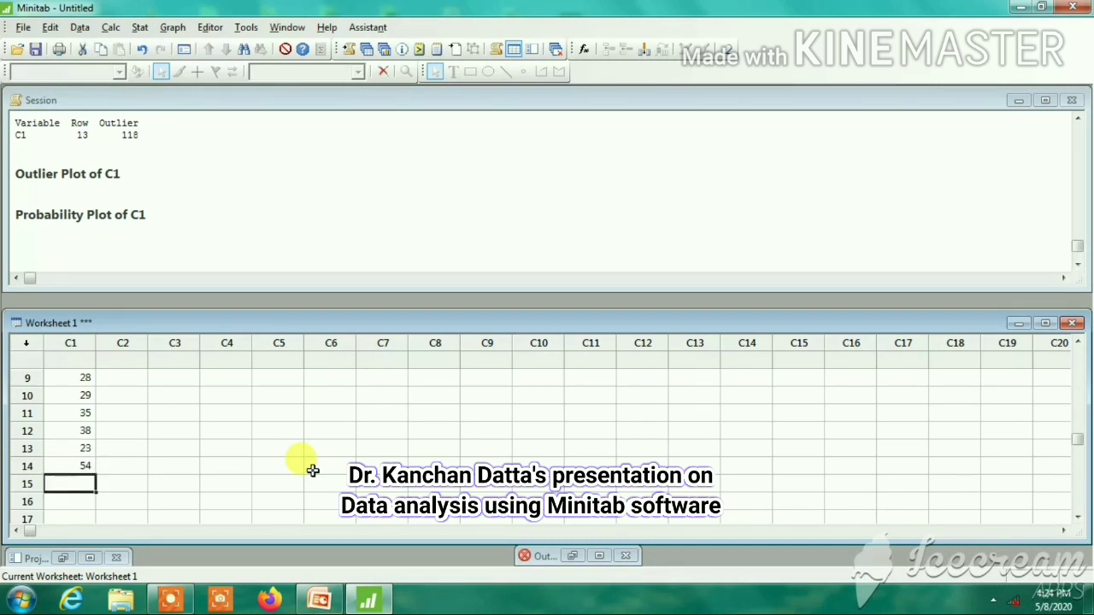
{"action": "type", "text": "48"}
{"action": "key", "text": "Return"}
{"action": "type", "text": "47"}
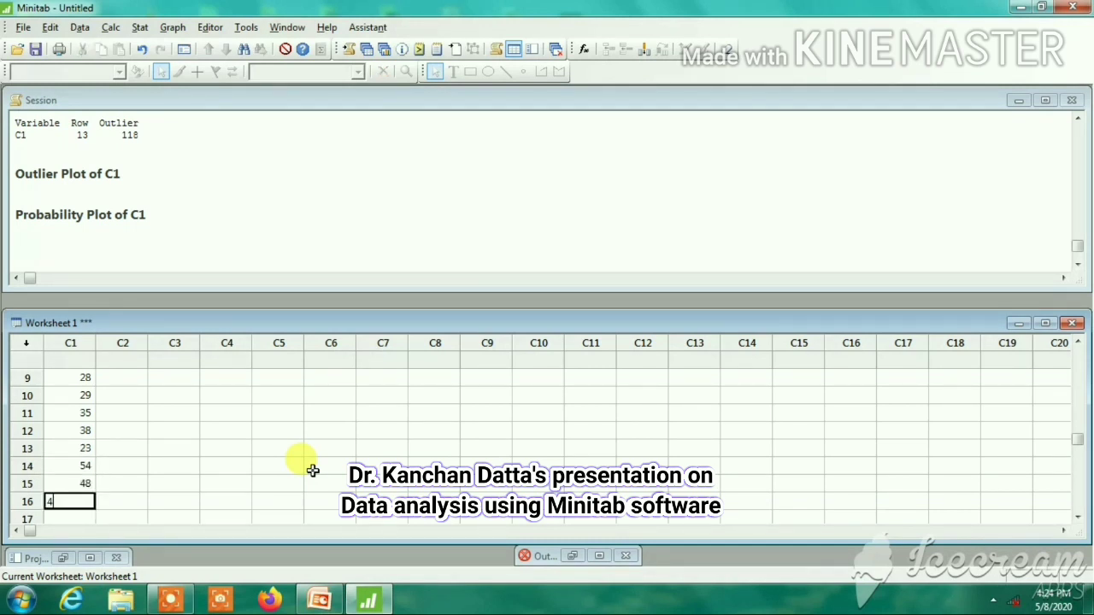
{"action": "key", "text": "Return"}
{"action": "type", "text": "49"}
{"action": "key", "text": "Return"}
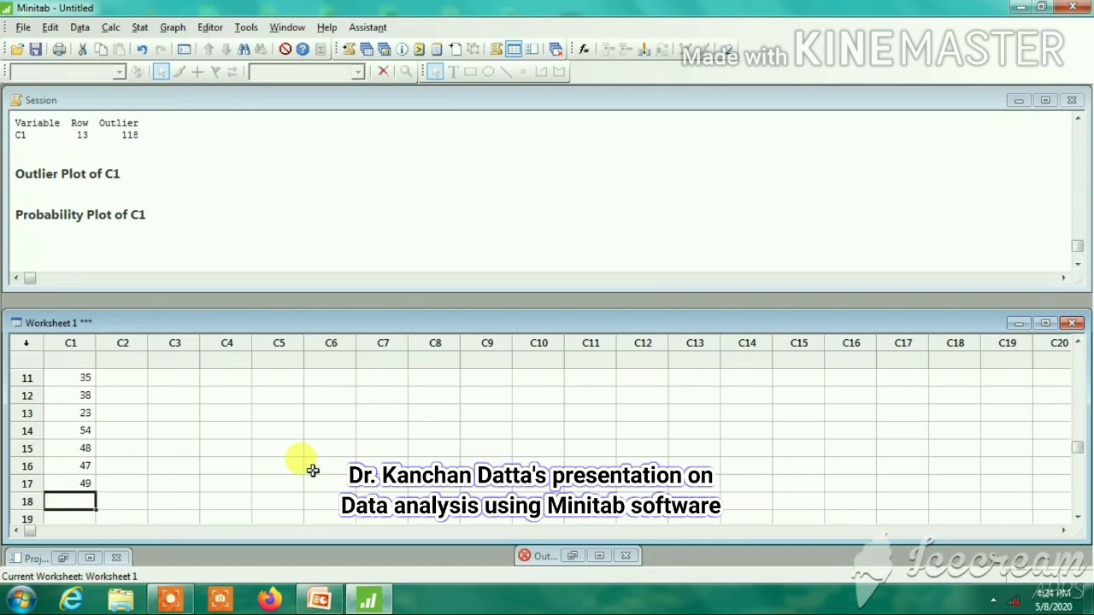
- Continue column C1 with 51, 52, 56, 54 and 46 in rows 18 to 22
{"action": "type", "text": "51"}
{"action": "key", "text": "Return"}
{"action": "type", "text": "52"}
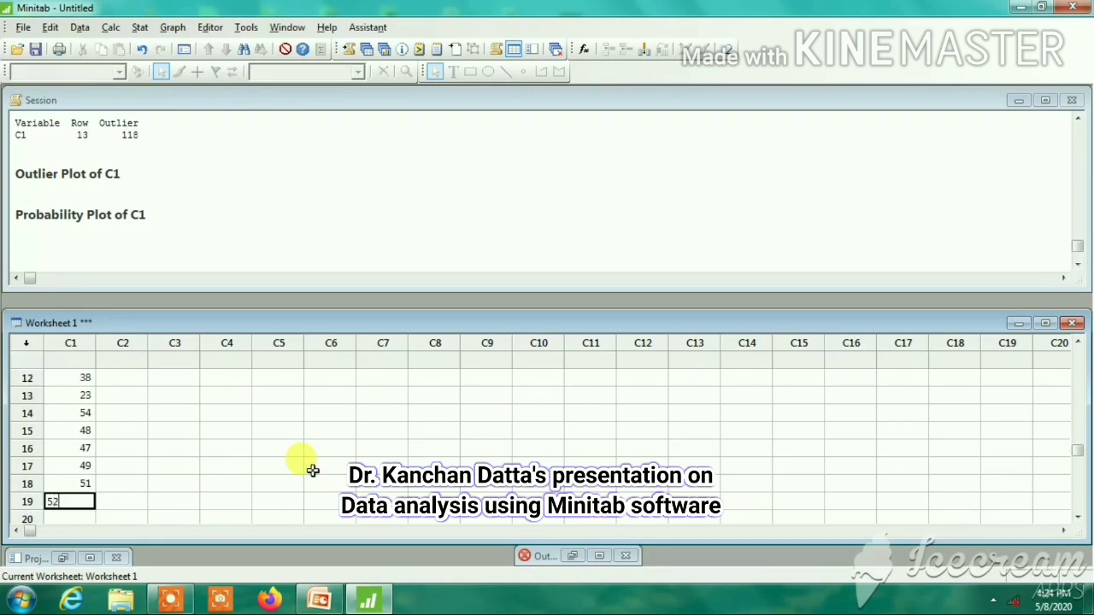
{"action": "key", "text": "Return"}
{"action": "type", "text": "56"}
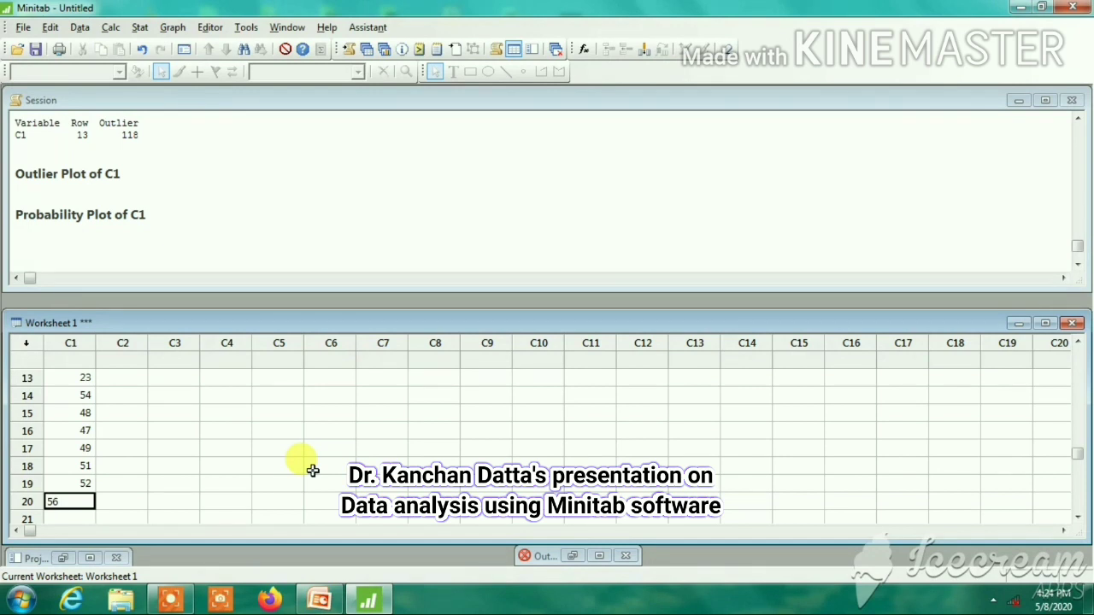
{"action": "key", "text": "Return"}
{"action": "type", "text": "54"}
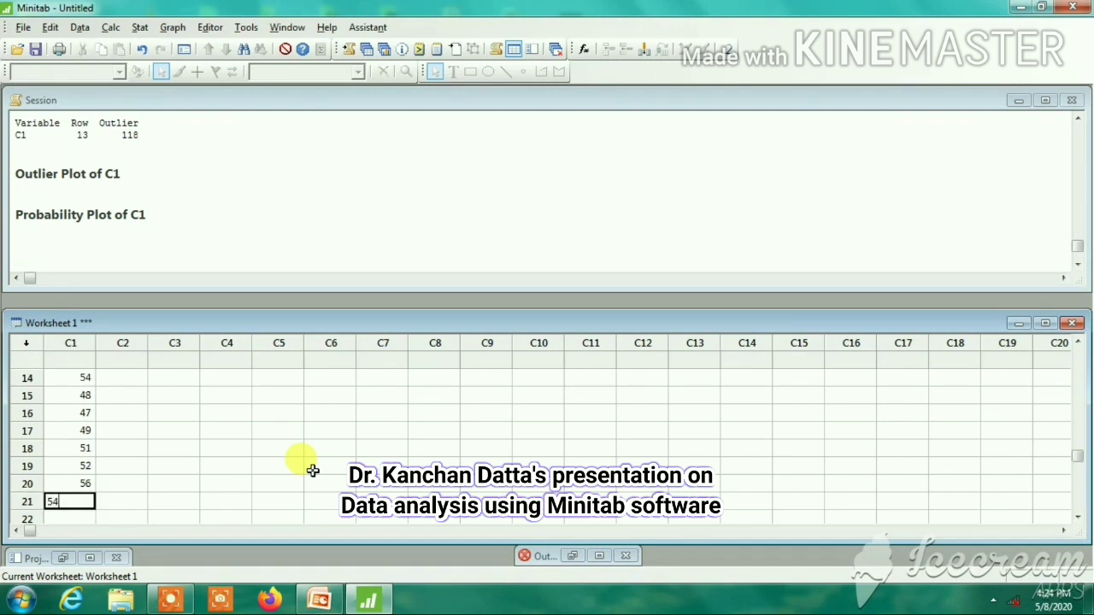
{"action": "key", "text": "Return"}
{"action": "type", "text": "46"}
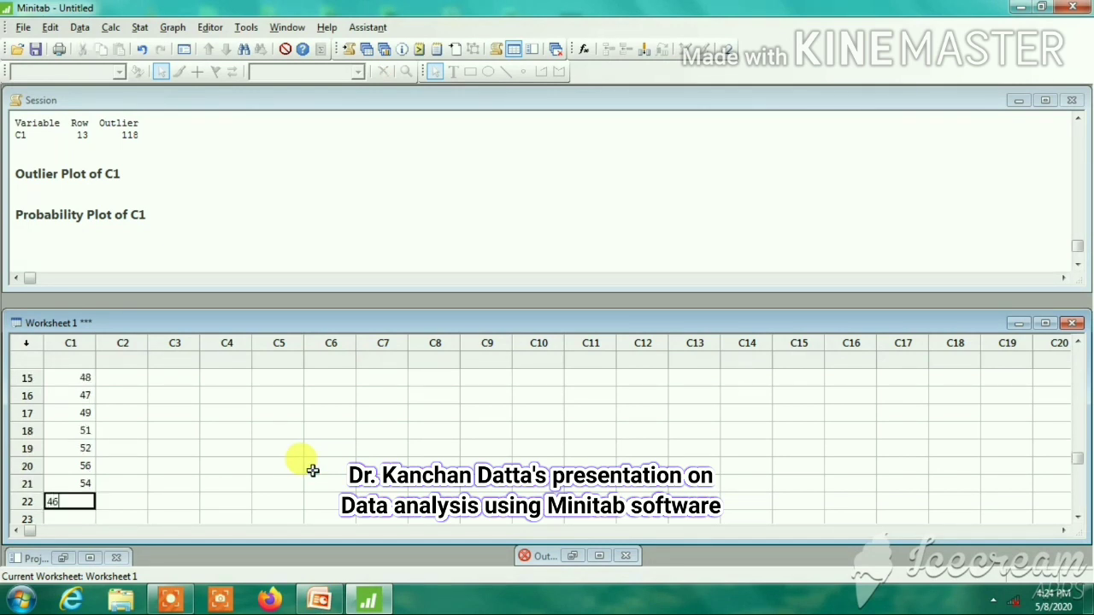
{"action": "key", "text": "Return"}
- Extend column C1 with 49, 84, 47, 72, 73 and 74 in rows 23 to 28
{"action": "type", "text": "49"}
{"action": "key", "text": "Return"}
{"action": "type", "text": "8"}
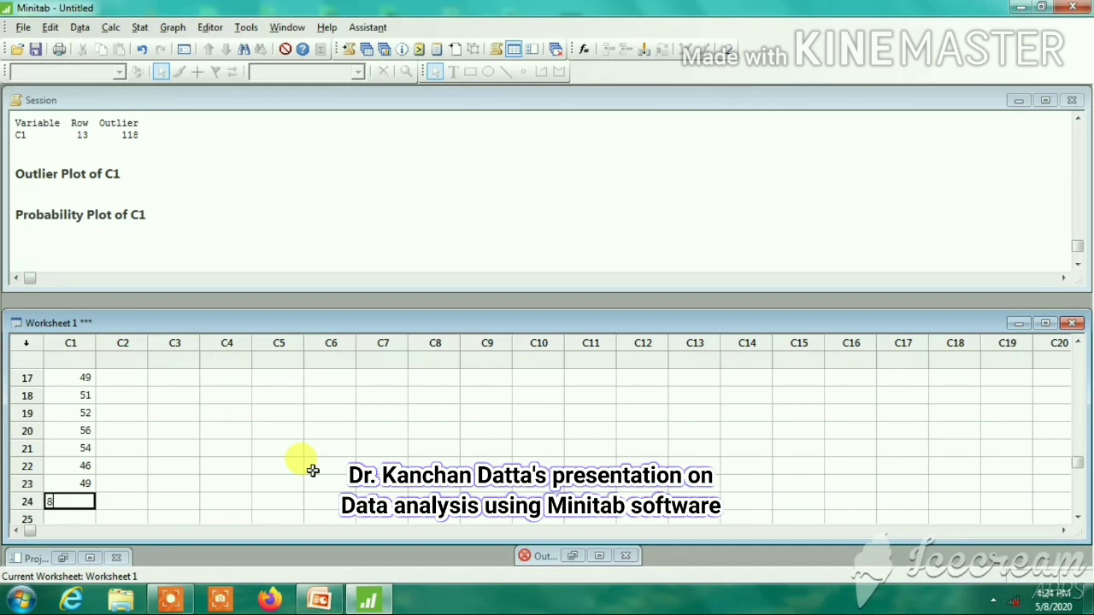
{"action": "type", "text": "4"}
{"action": "key", "text": "Return"}
{"action": "type", "text": "47"}
{"action": "key", "text": "Return"}
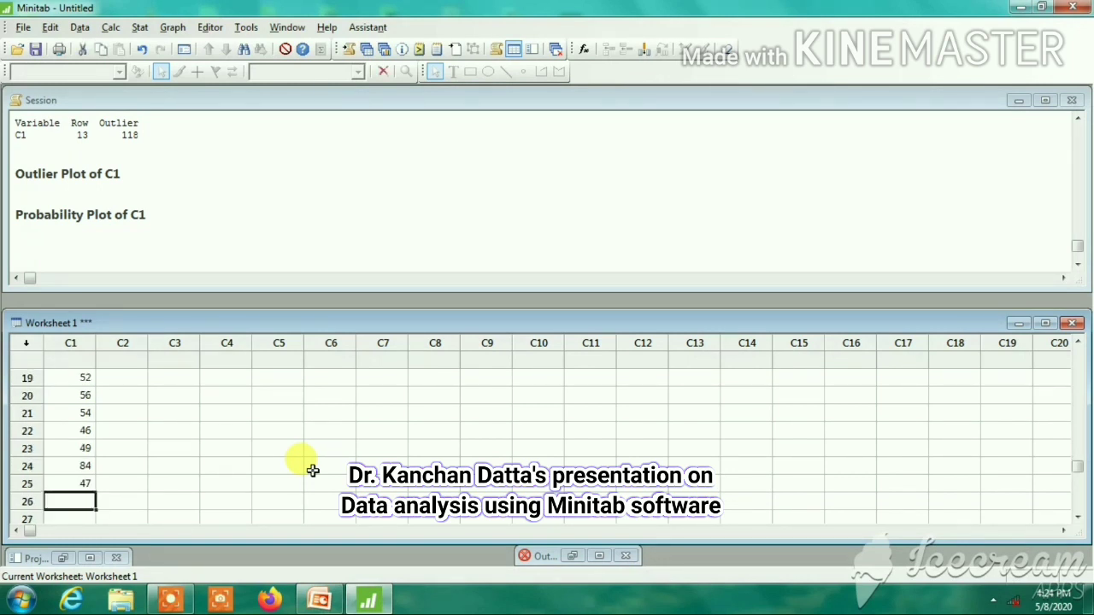
{"action": "type", "text": "72"}
{"action": "key", "text": "Return"}
{"action": "type", "text": "73"}
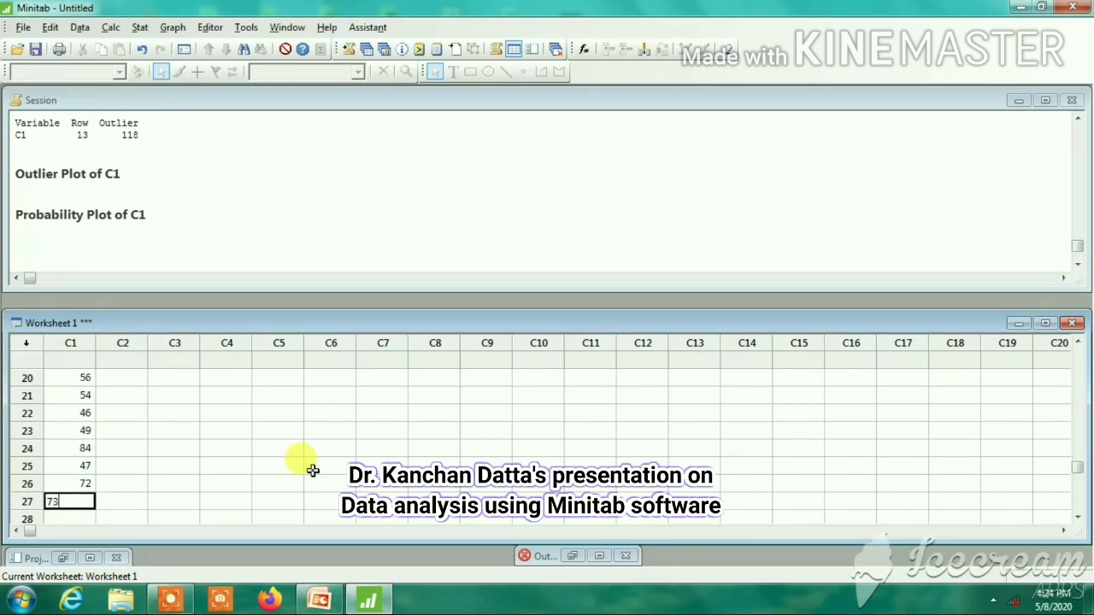
{"action": "key", "text": "Return"}
{"action": "type", "text": "74"}
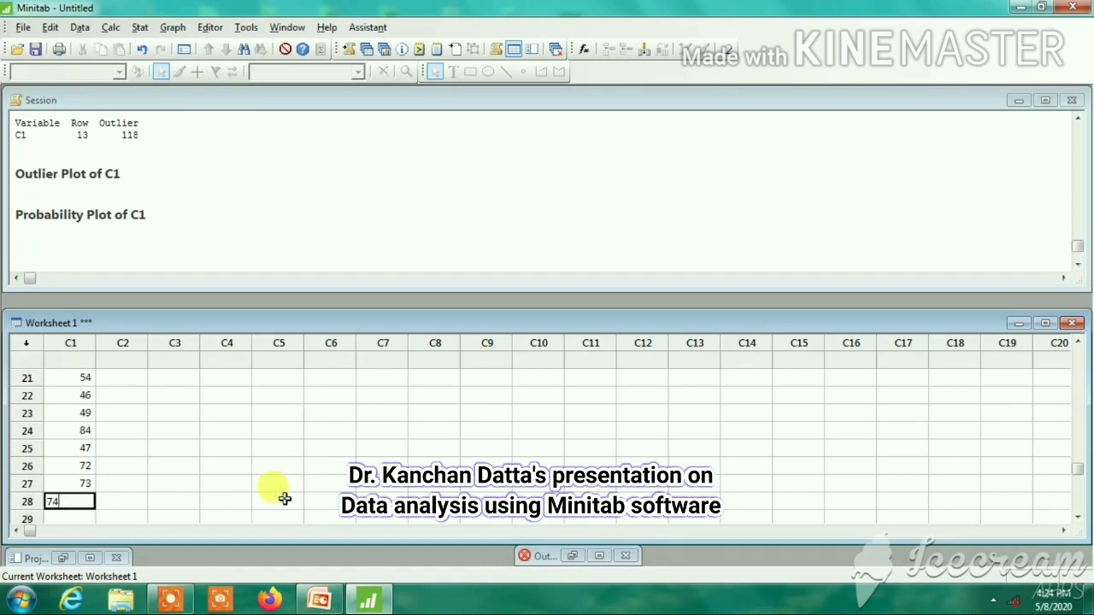
{"action": "key", "text": "Return"}
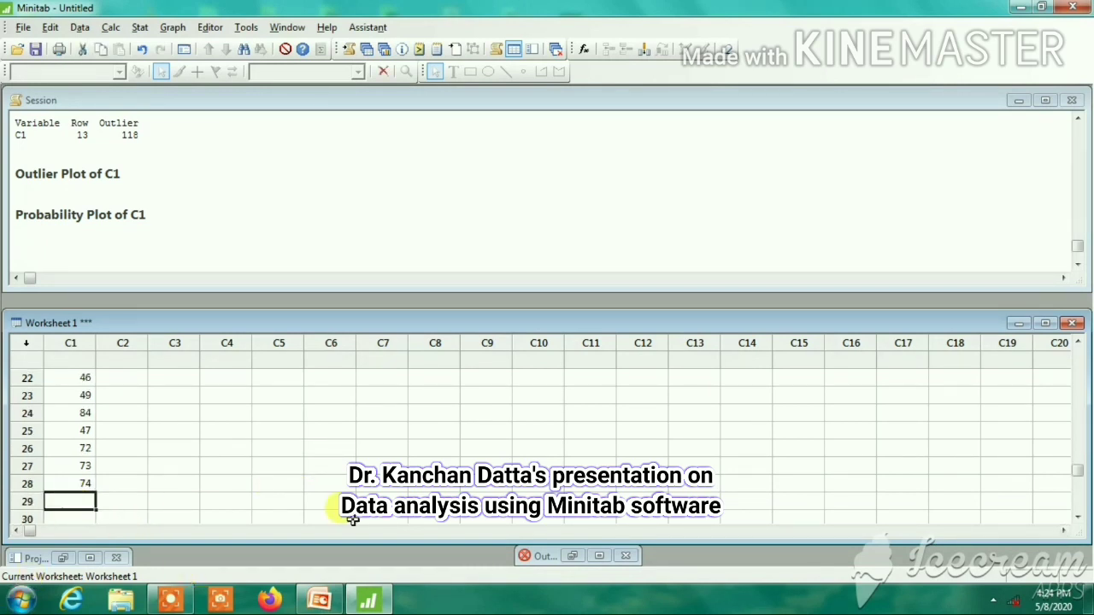
- Complete column C1 with 24, 51 and 53 in rows 29 to 31
{"action": "type", "text": "24"}
{"action": "key", "text": "Return"}
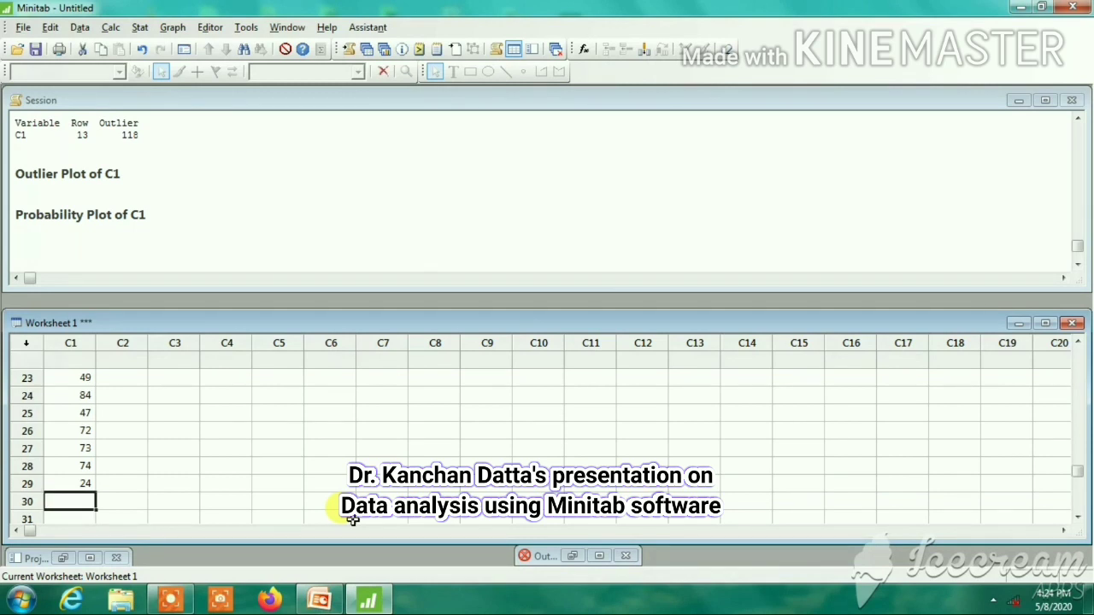
{"action": "type", "text": "51"}
{"action": "key", "text": "Return"}
{"action": "type", "text": "5"}
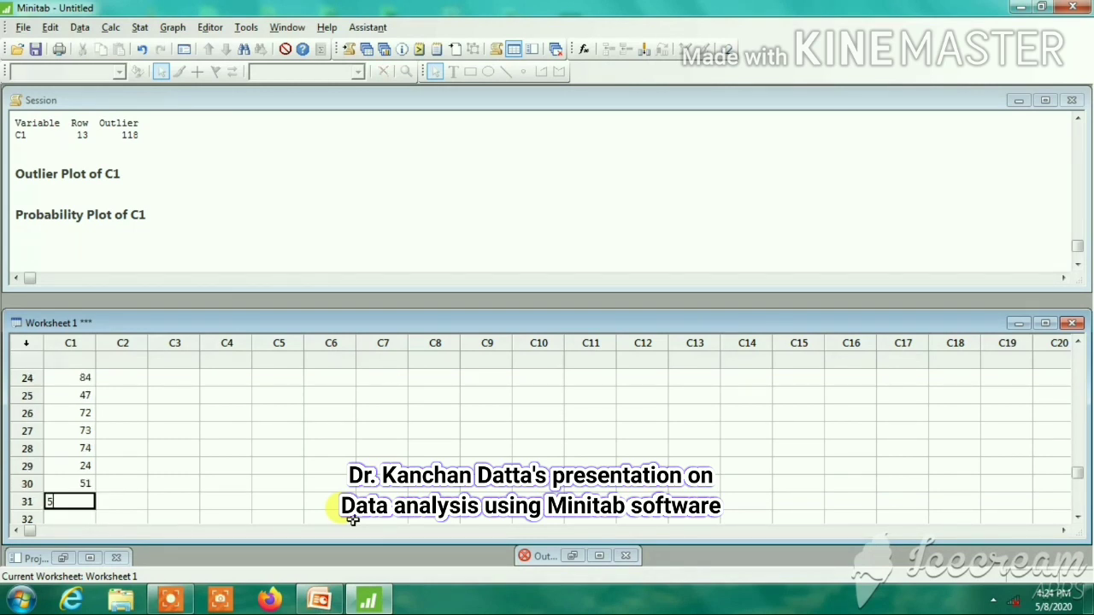
{"action": "type", "text": "3"}
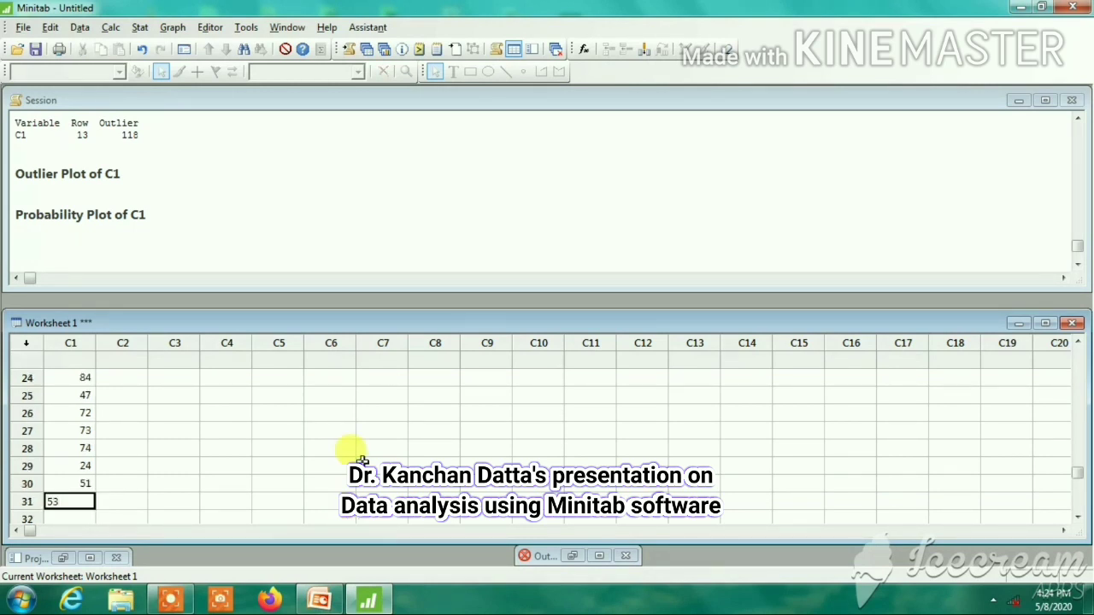
{"action": "left_click", "coordinate": [357, 460]}
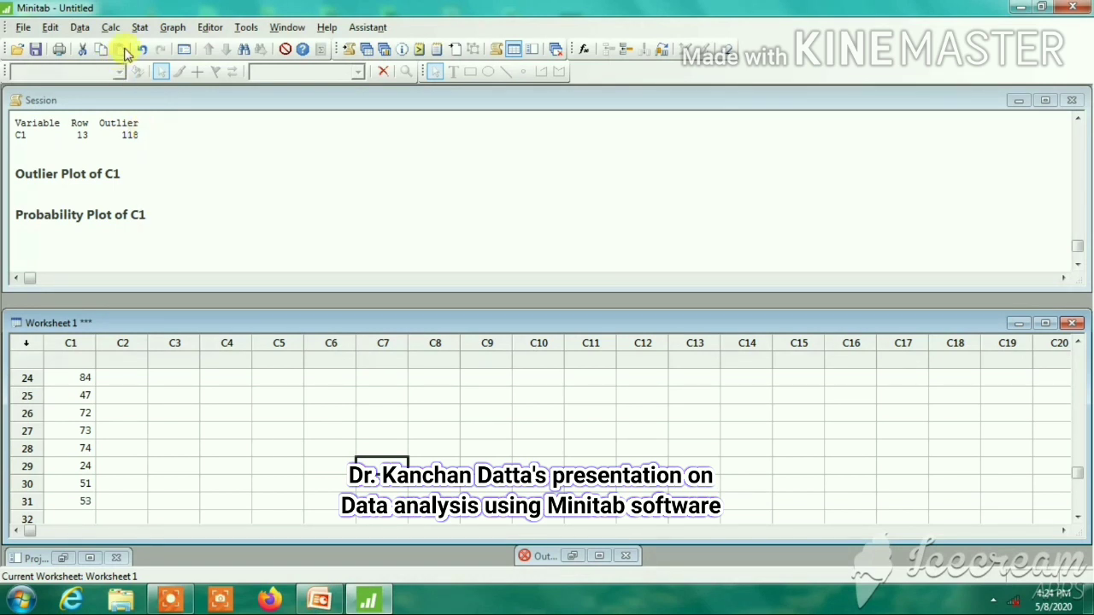
- Rerun the Anderson-Darling Normality Test on the extended C1 data and discard the new probability plot without saving
{"action": "left_click", "coordinate": [140, 28]}
{"action": "mouse_move", "coordinate": [202, 45]}
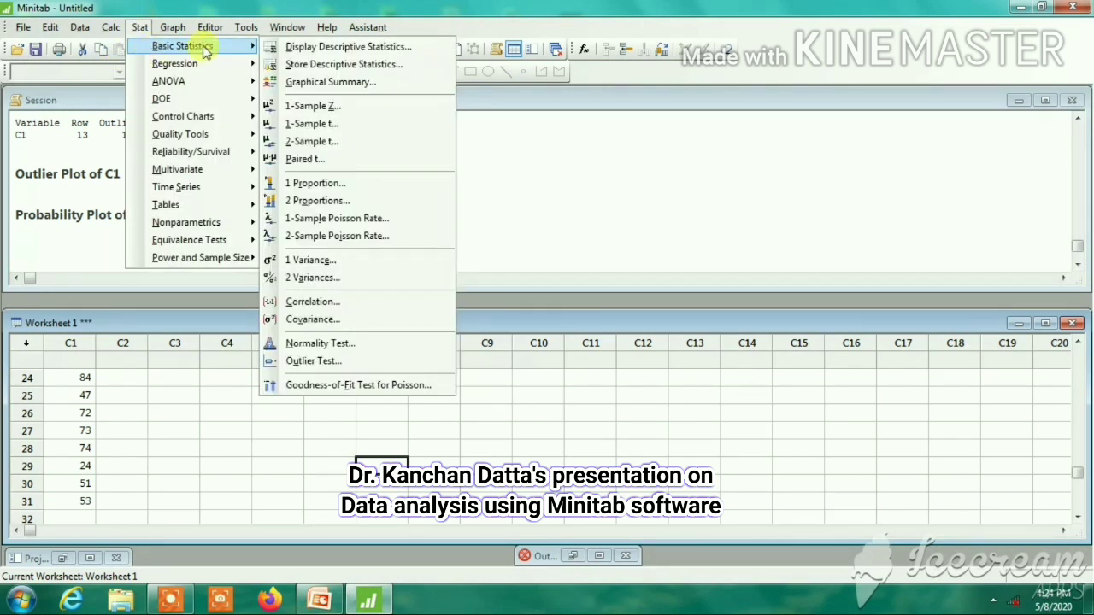
{"action": "left_click", "coordinate": [318, 345]}
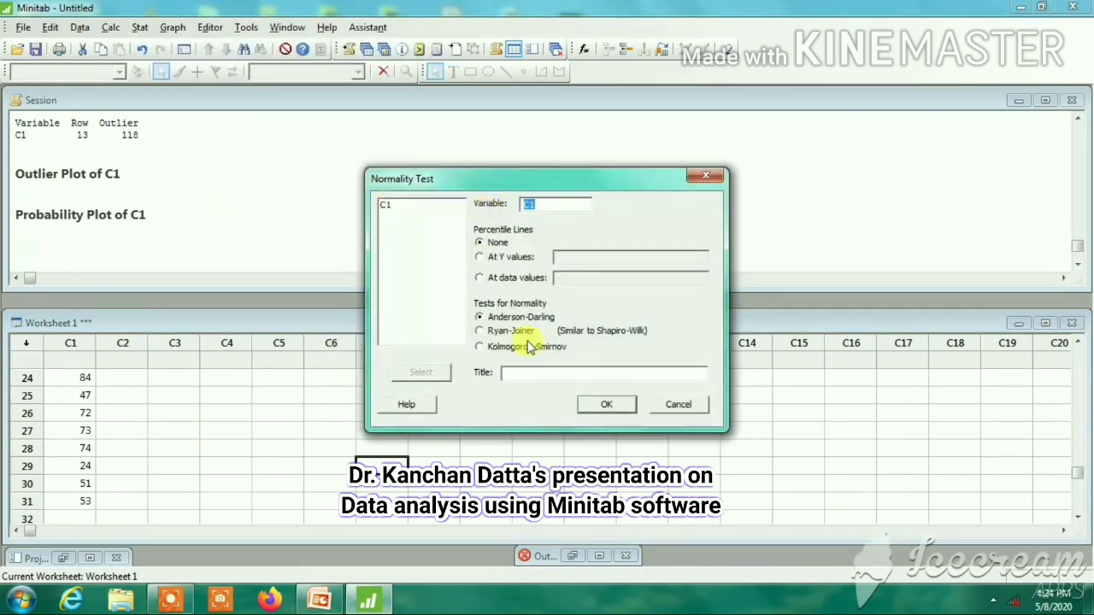
{"action": "left_click", "coordinate": [607, 404]}
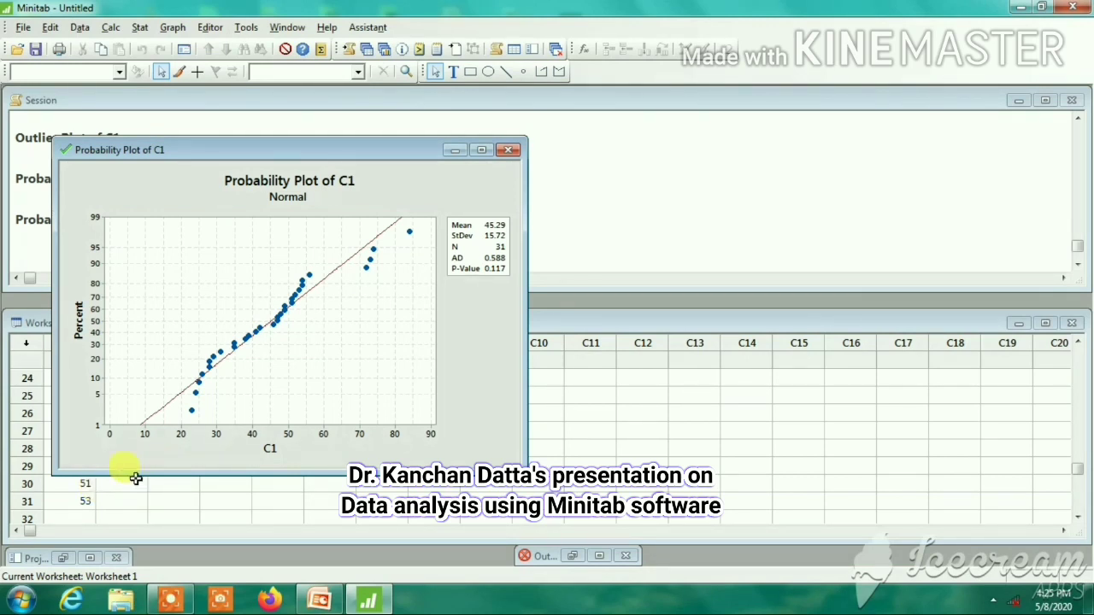
{"action": "left_click", "coordinate": [507, 154]}
{"action": "left_click", "coordinate": [608, 339]}
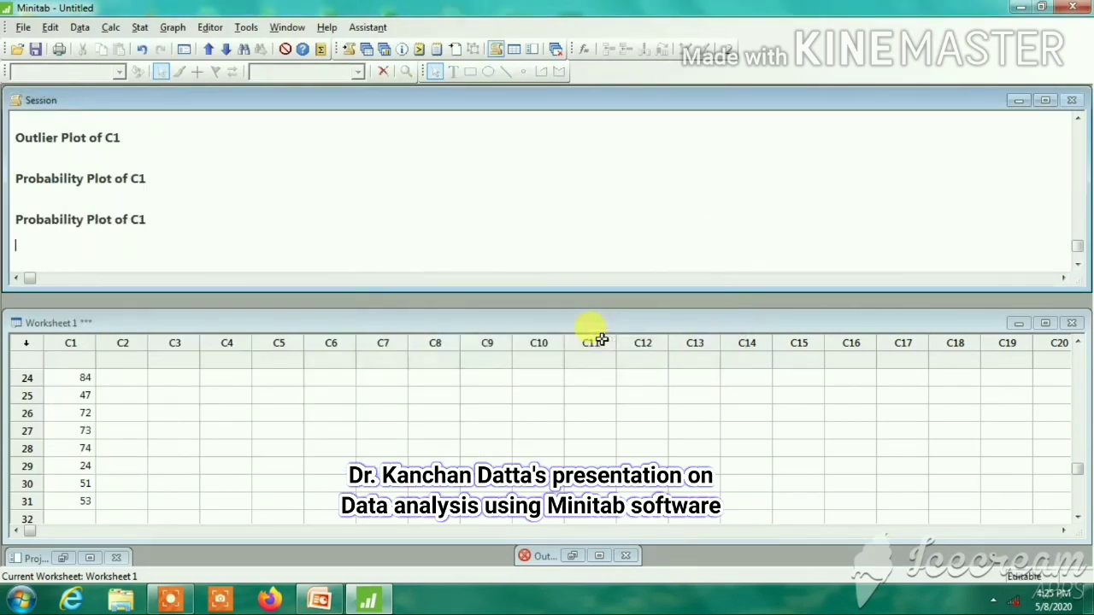
- Display the descriptive statistics of column C1 in the session output
{"action": "left_click", "coordinate": [139, 28]}
{"action": "mouse_move", "coordinate": [199, 46]}
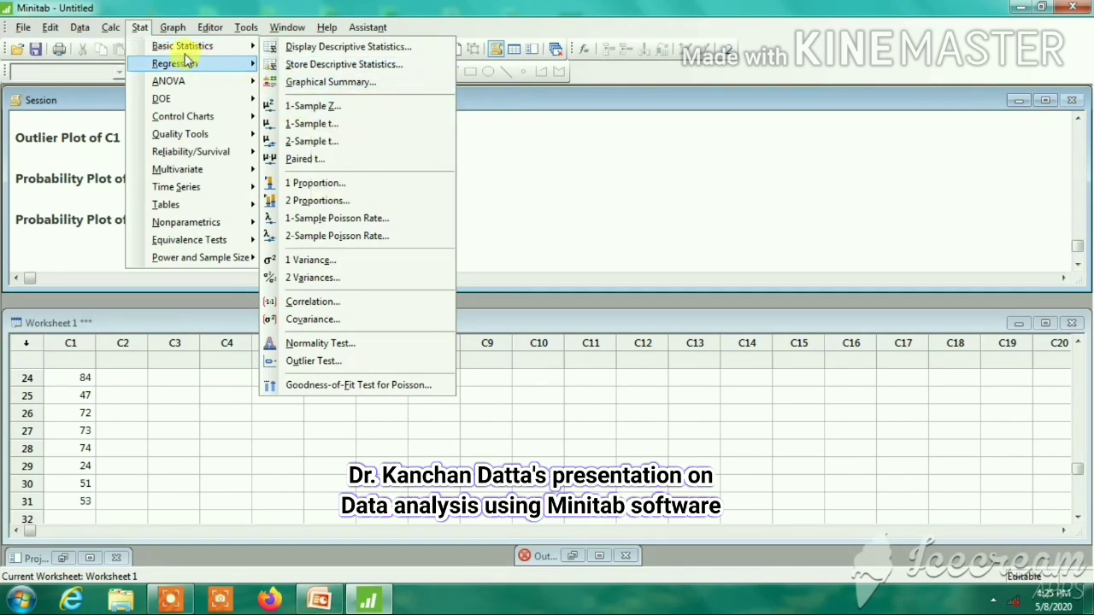
{"action": "left_click", "coordinate": [330, 47]}
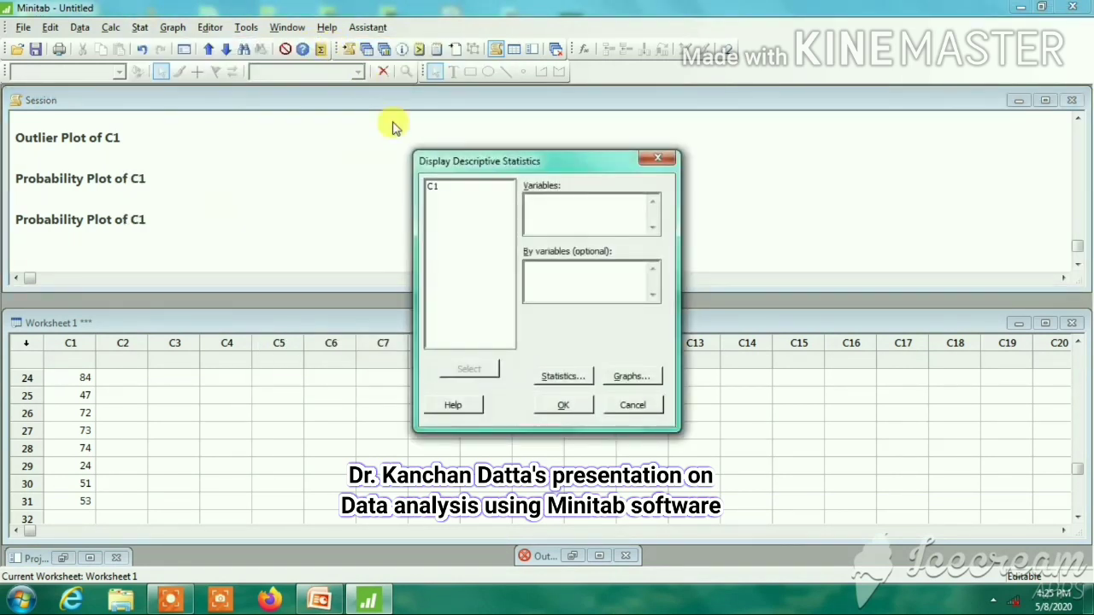
{"action": "left_click", "coordinate": [433, 185]}
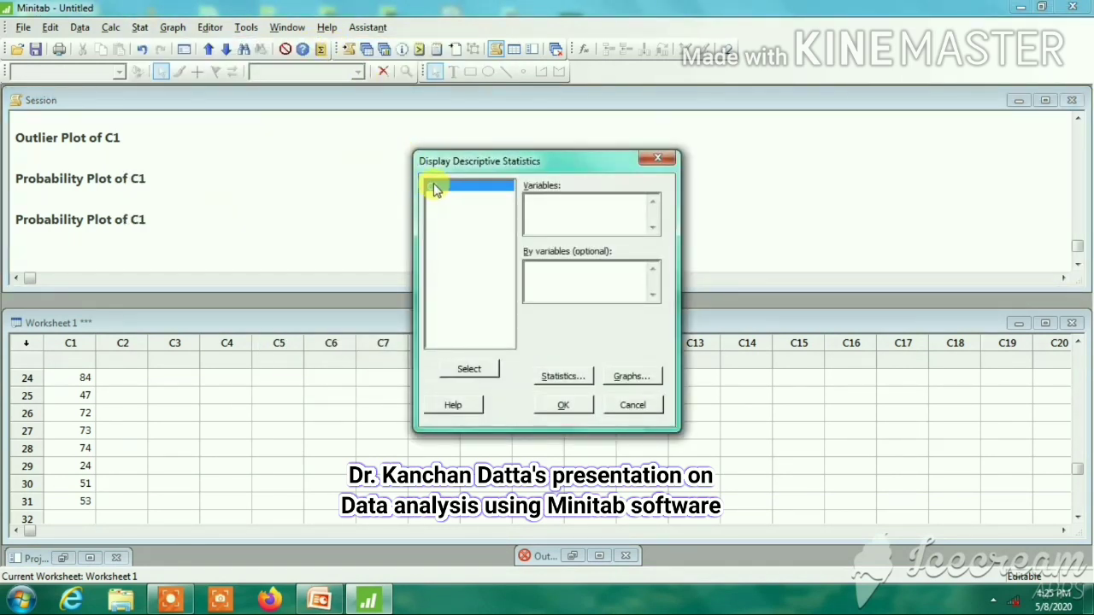
{"action": "left_click", "coordinate": [469, 369]}
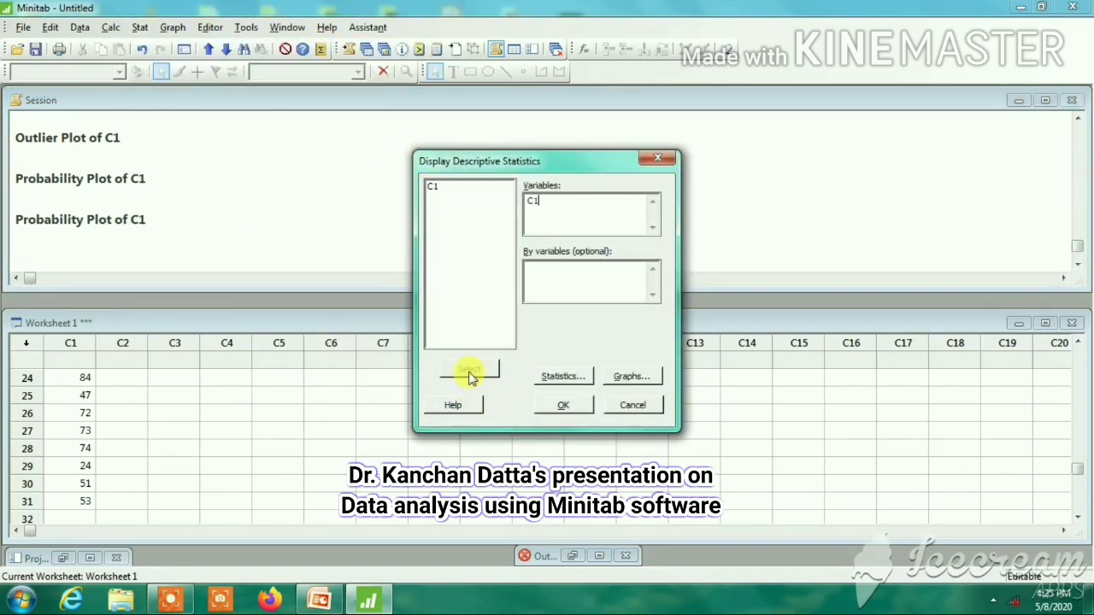
{"action": "left_click", "coordinate": [561, 404]}
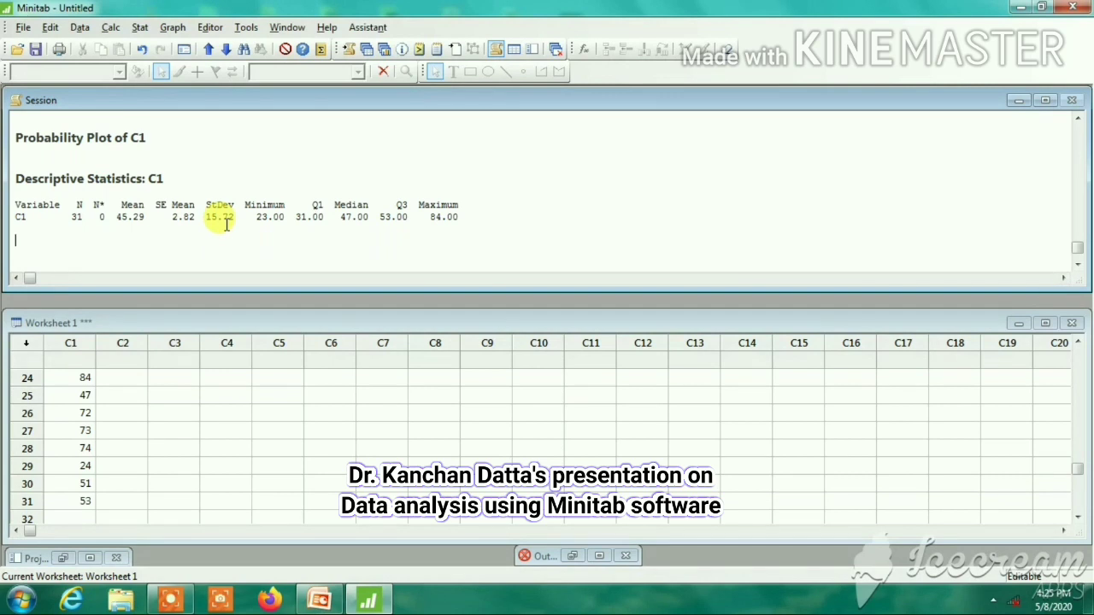
- Run a 1-Sample Z analysis on summarized data with sample size 31, sample mean 45.29 and known standard deviation 4.59
{"action": "left_click", "coordinate": [139, 28]}
{"action": "mouse_move", "coordinate": [154, 45]}
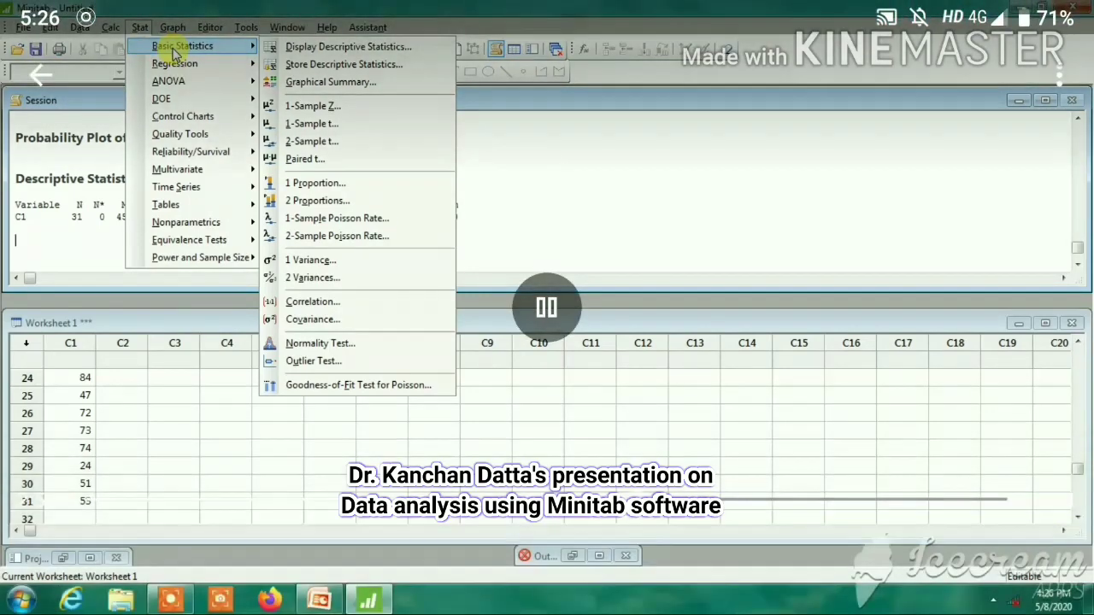
{"action": "left_click", "coordinate": [310, 109]}
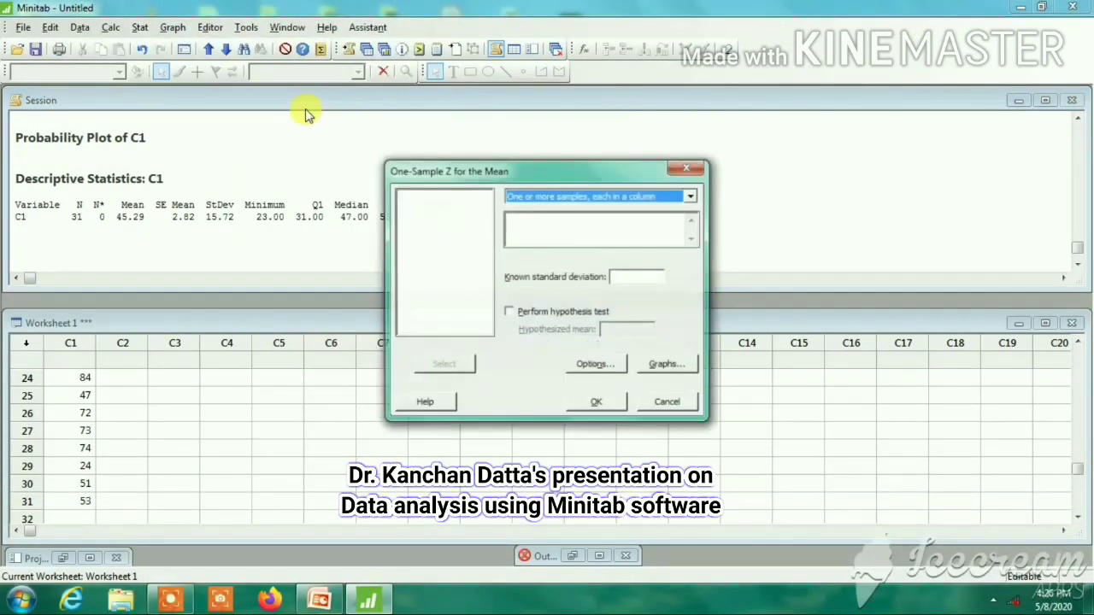
{"action": "left_click", "coordinate": [691, 197]}
{"action": "left_click", "coordinate": [547, 224]}
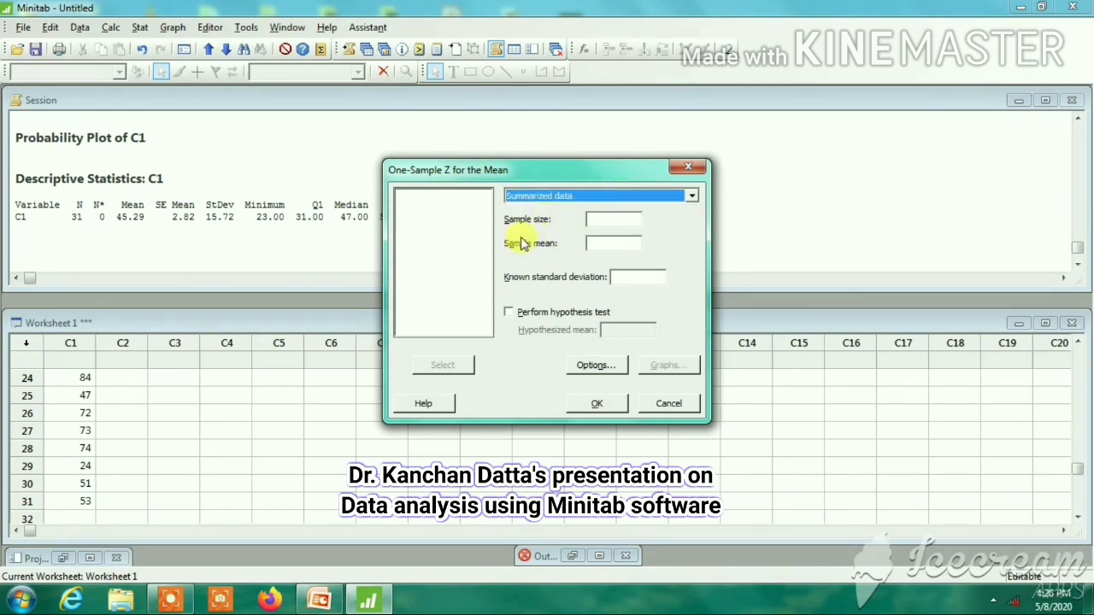
{"action": "left_click", "coordinate": [601, 219]}
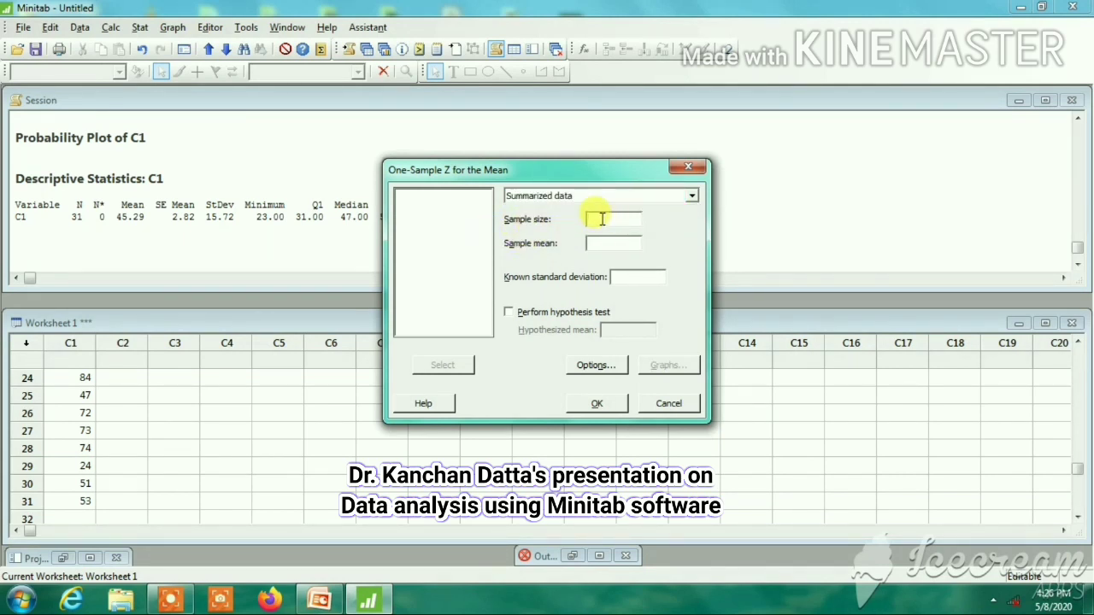
{"action": "type", "text": "31"}
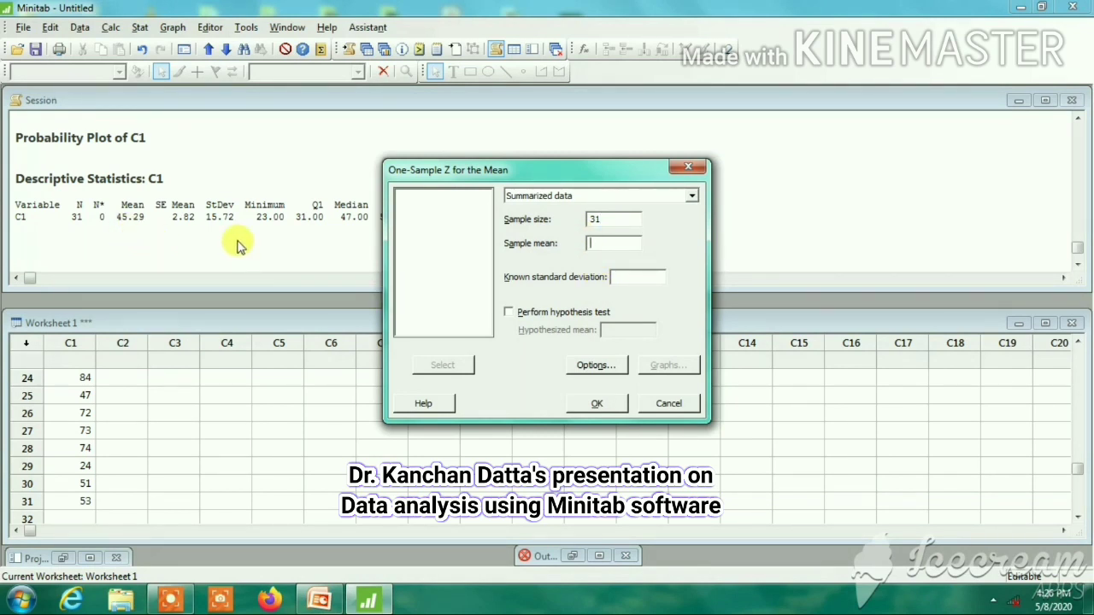
{"action": "type", "text": "45.29"}
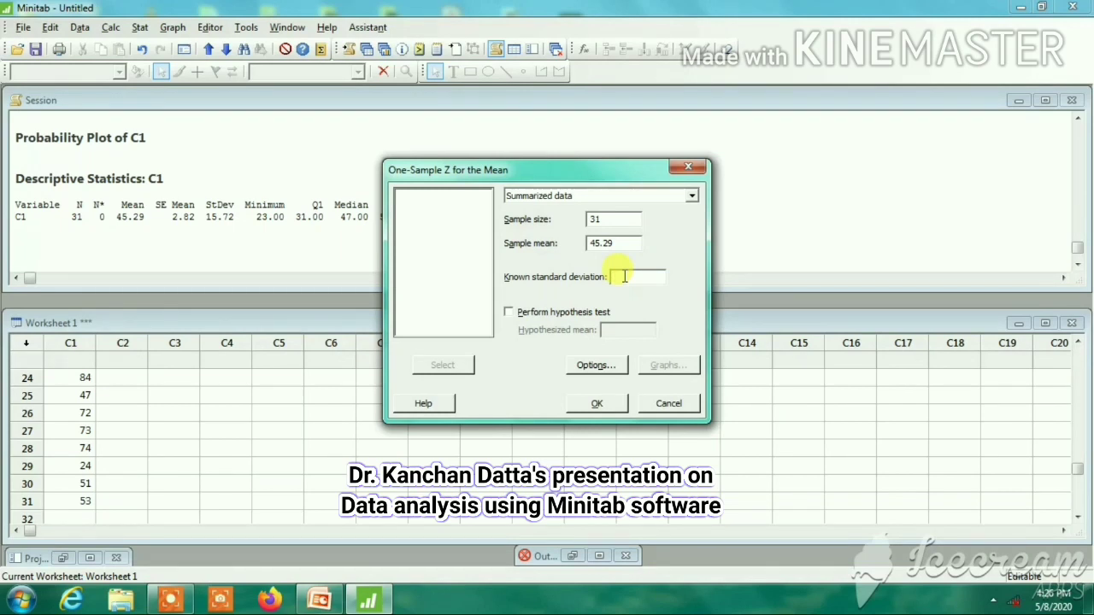
{"action": "type", "text": "4.59"}
{"action": "left_click", "coordinate": [594, 403]}
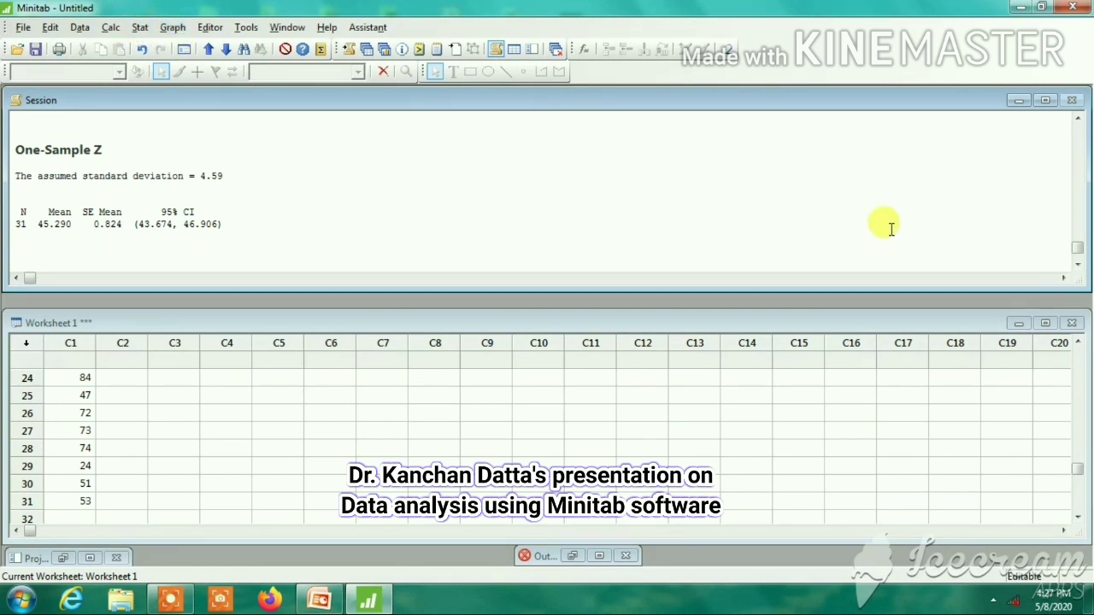
- Run a 1-Sample t analysis on summarized data with sample size 31, sample mean 45.29 and standard deviation 15.72
{"action": "left_click_drag", "start_coordinate": [1077, 250], "coordinate": [1079, 220]}
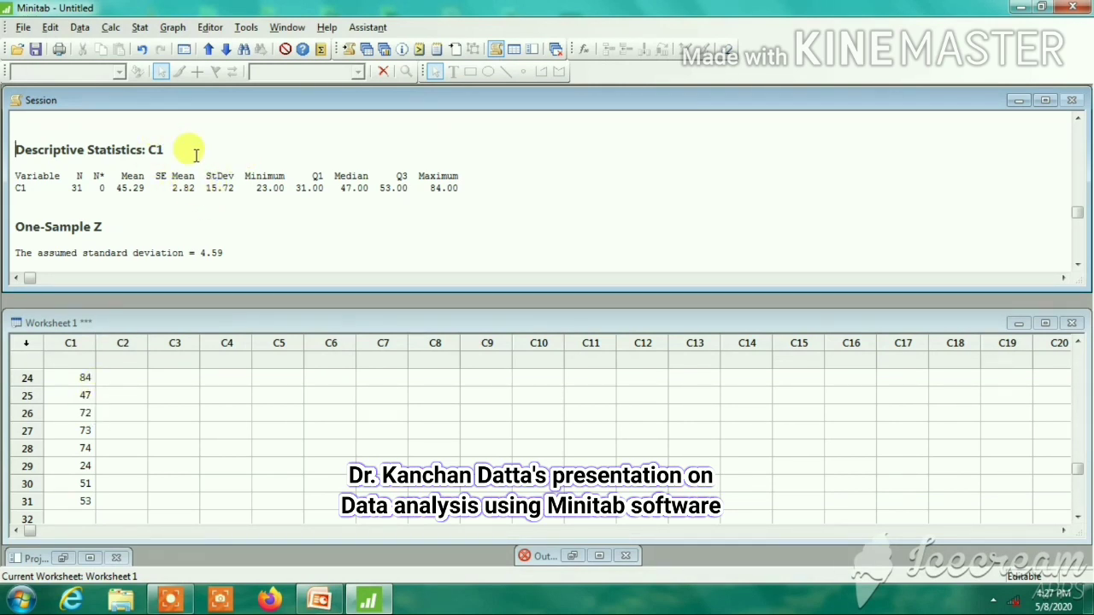
{"action": "left_click", "coordinate": [139, 28]}
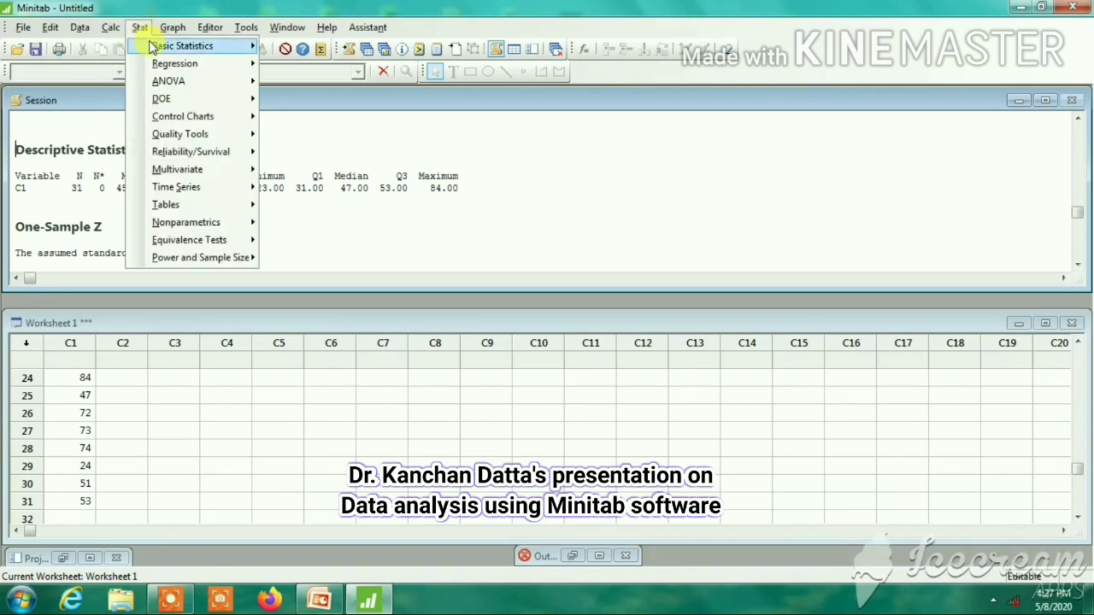
{"action": "mouse_move", "coordinate": [154, 47]}
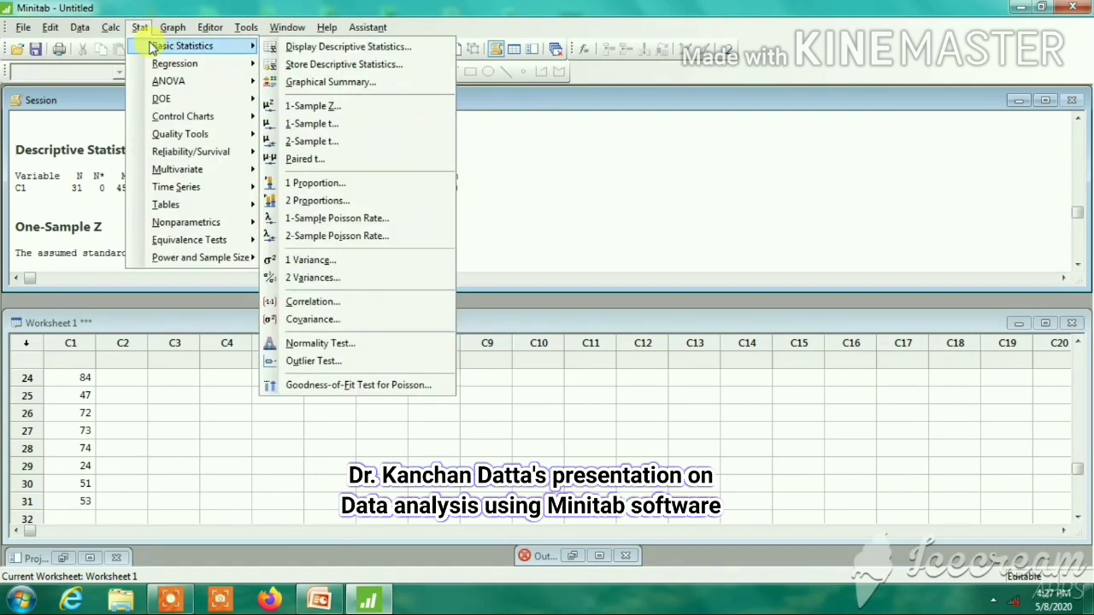
{"action": "left_click", "coordinate": [312, 123]}
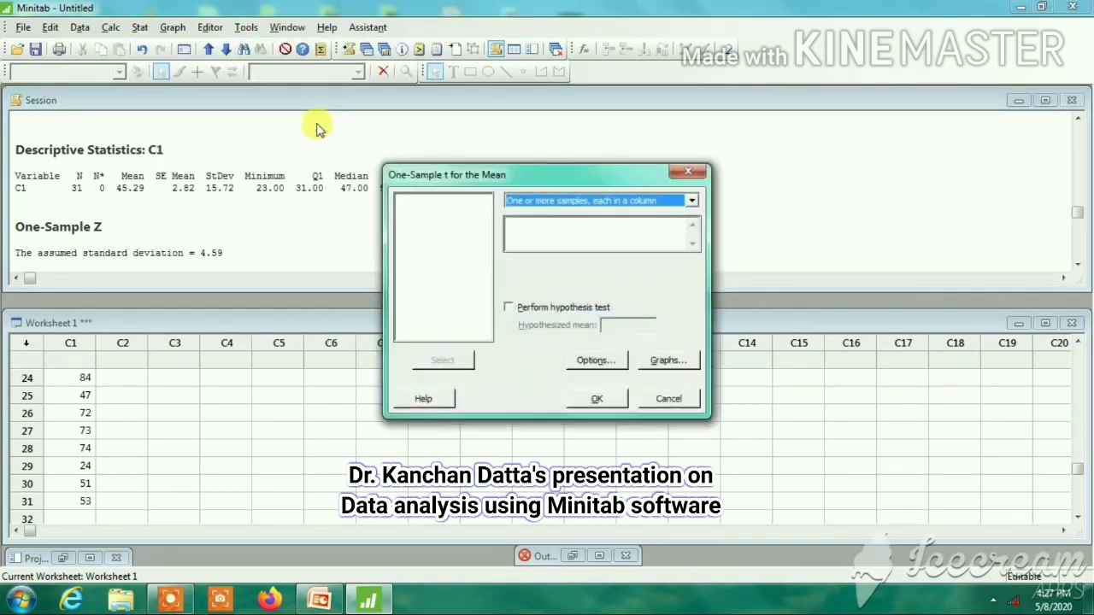
{"action": "left_click", "coordinate": [691, 200]}
{"action": "left_click", "coordinate": [537, 225]}
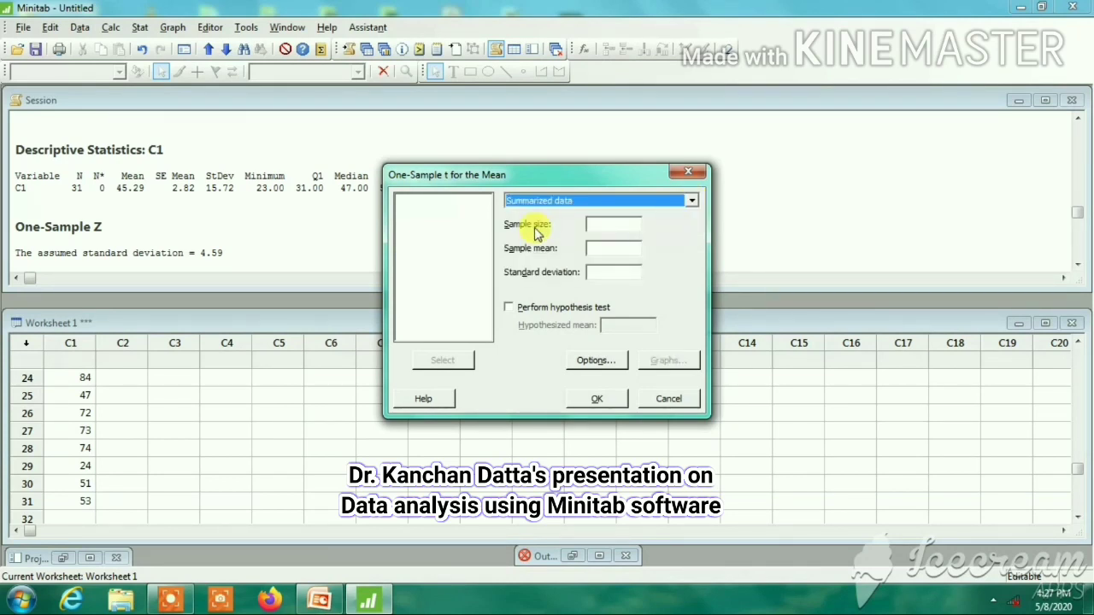
{"action": "left_click", "coordinate": [595, 227]}
{"action": "type", "text": "31"}
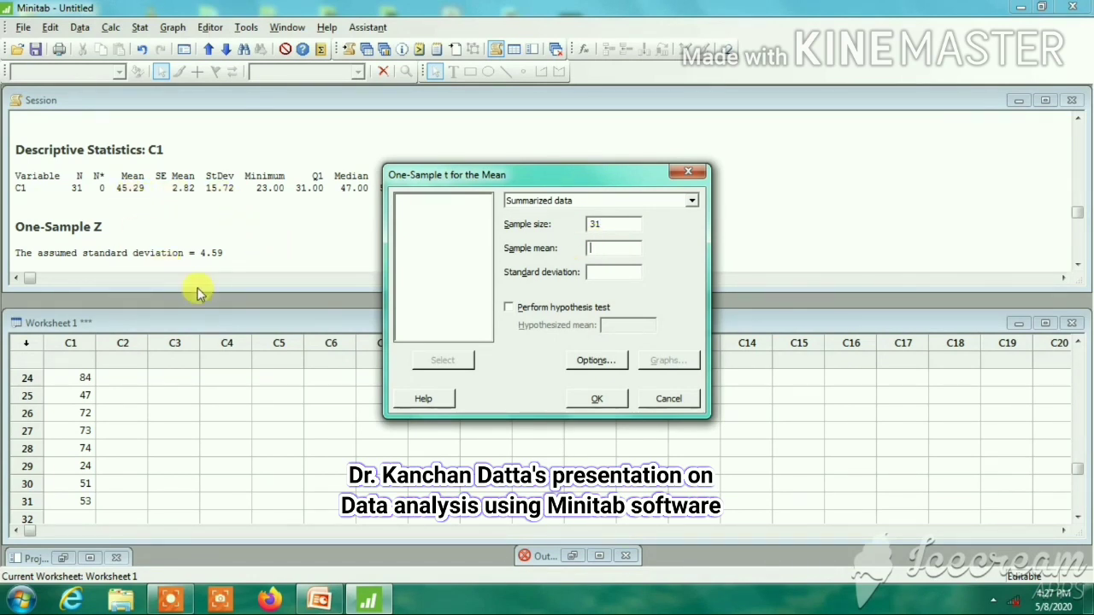
{"action": "type", "text": "45.29"}
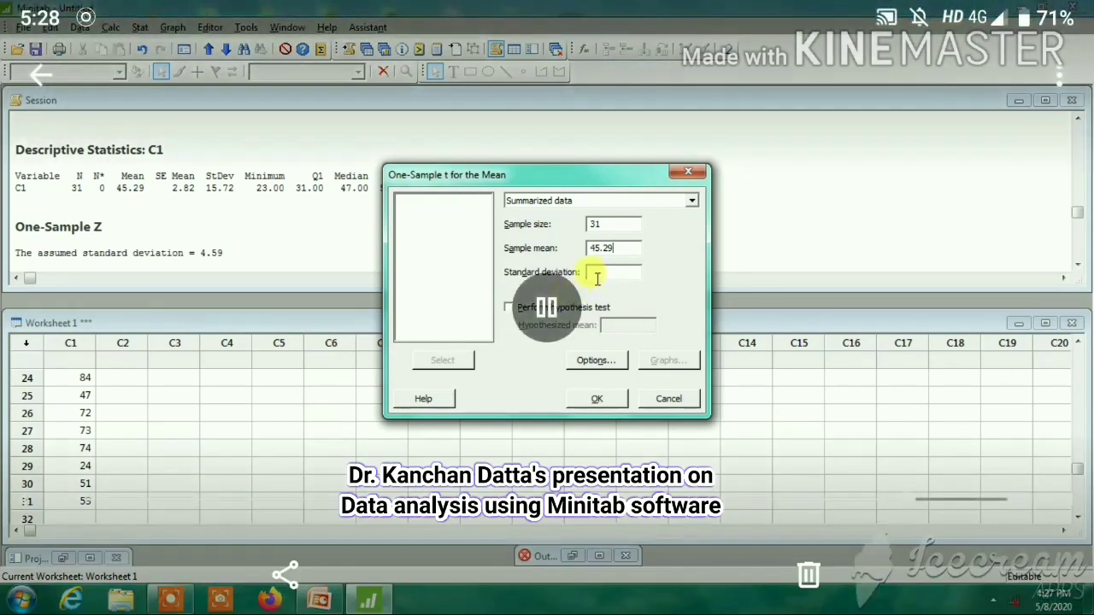
{"action": "left_click", "coordinate": [591, 271]}
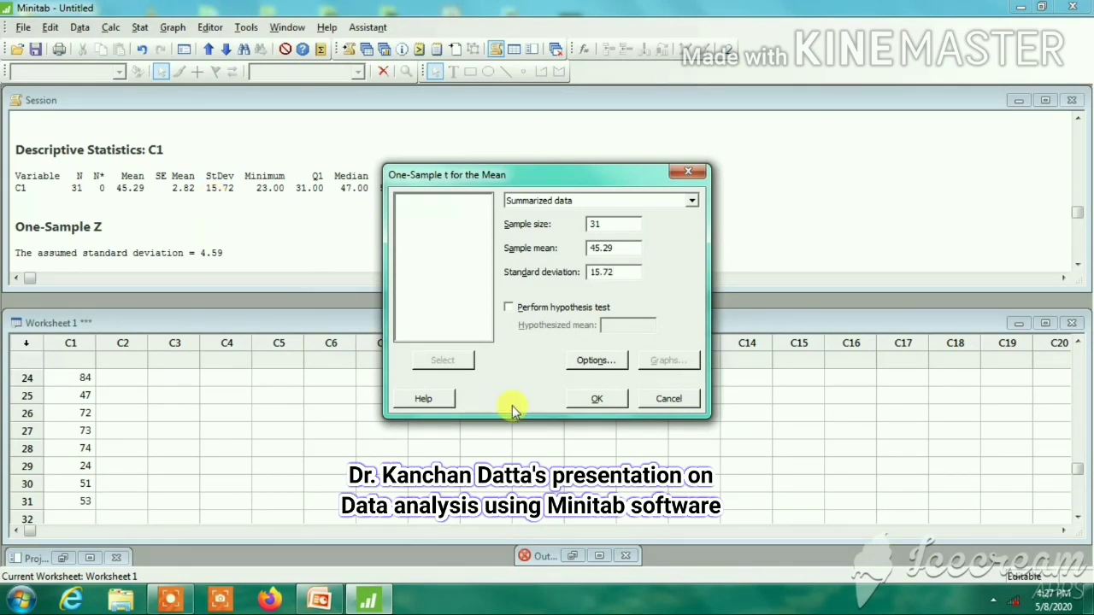
{"action": "left_click", "coordinate": [596, 401]}
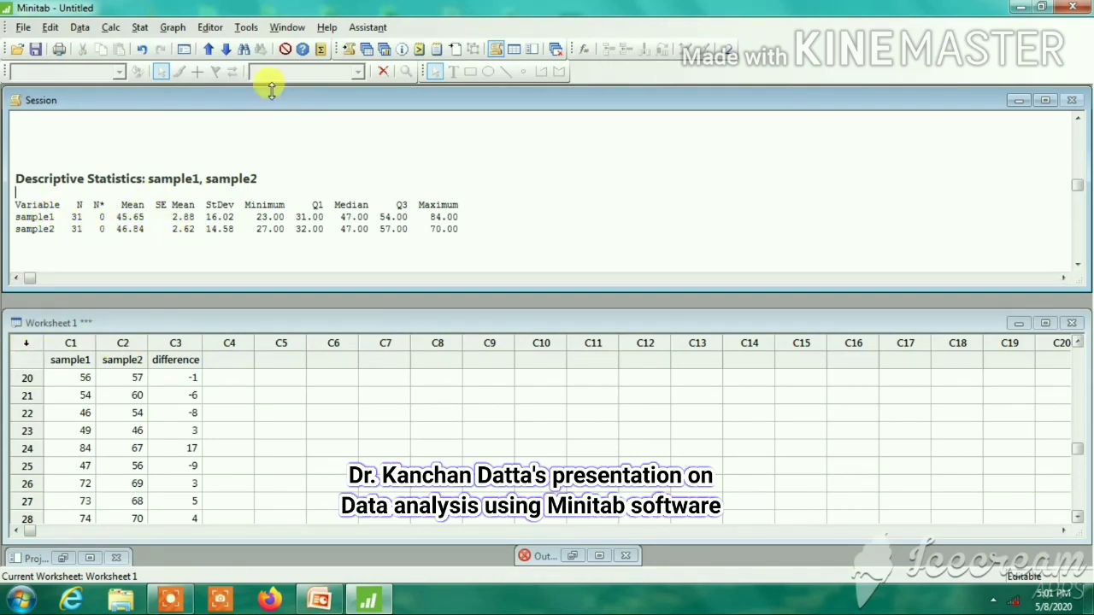
- Set up a 2-Sample t test on summarized data with sample 2 size 31 and sample means 45.65 and 46.84
{"action": "left_click", "coordinate": [135, 33]}
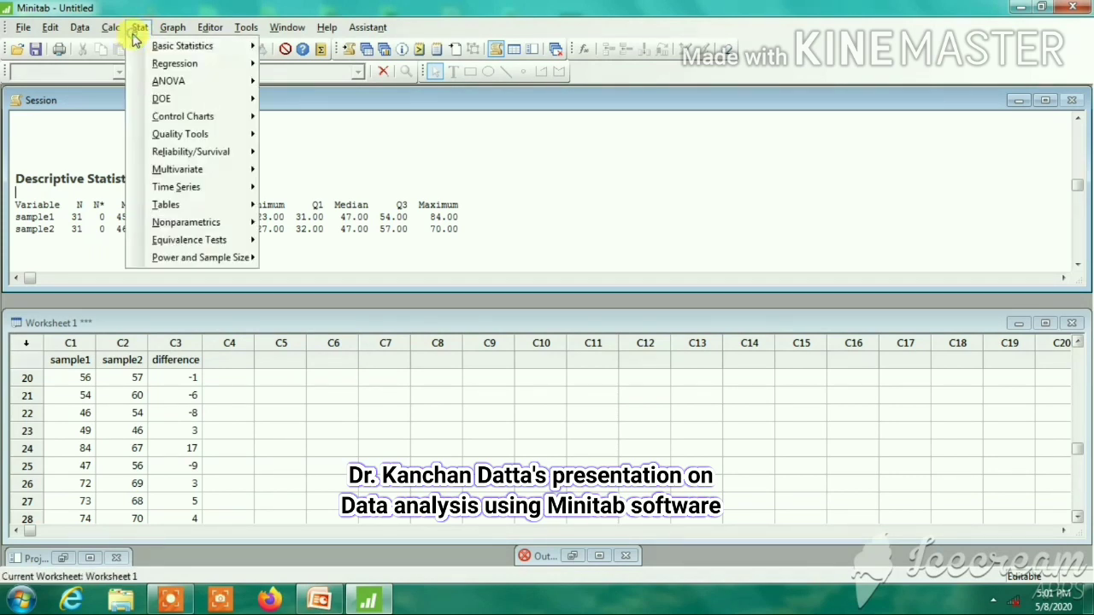
{"action": "mouse_move", "coordinate": [152, 50]}
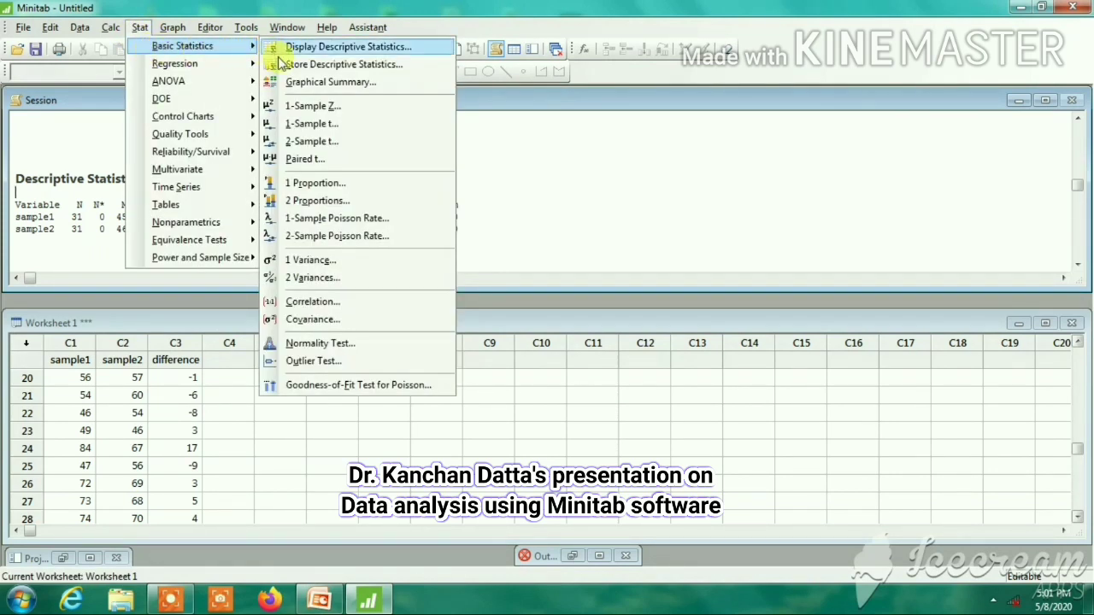
{"action": "left_click", "coordinate": [314, 146]}
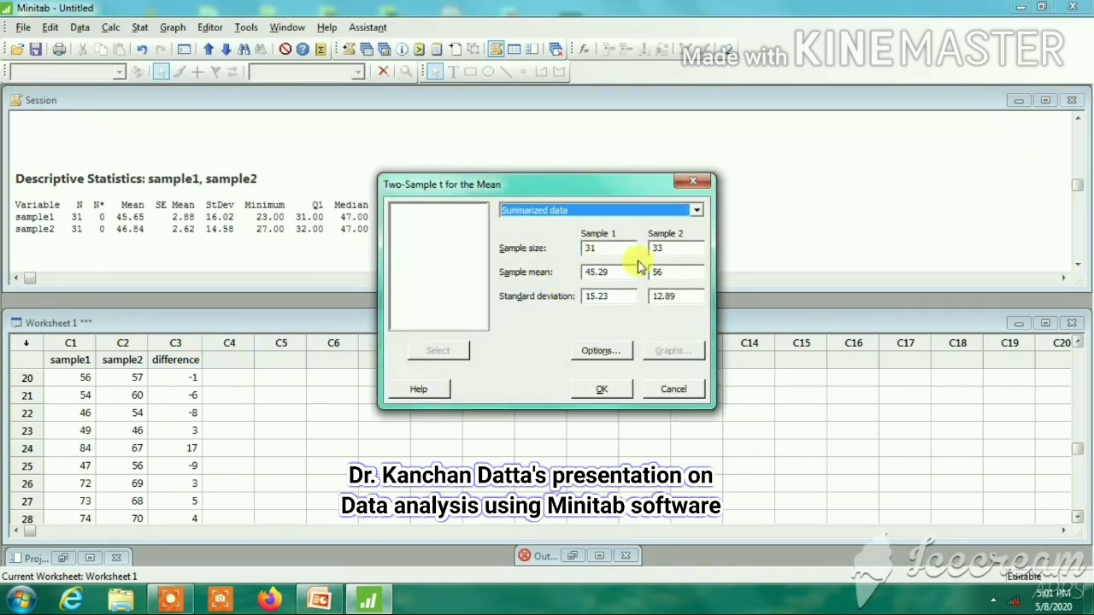
{"action": "left_click", "coordinate": [668, 249]}
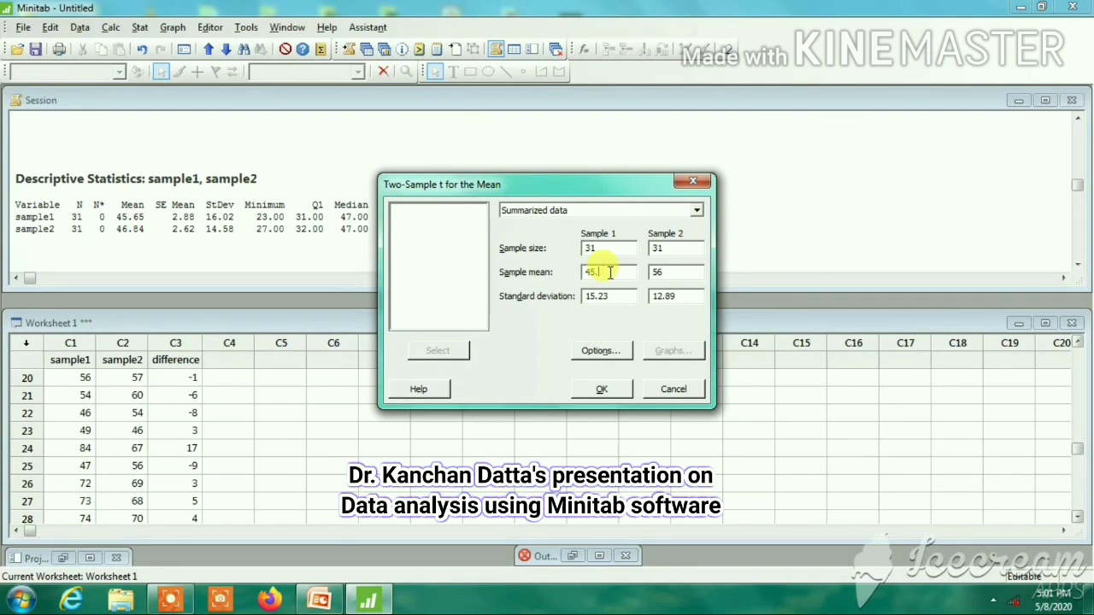
{"action": "key", "text": "BackSpace"}
{"action": "key", "text": "BackSpace"}
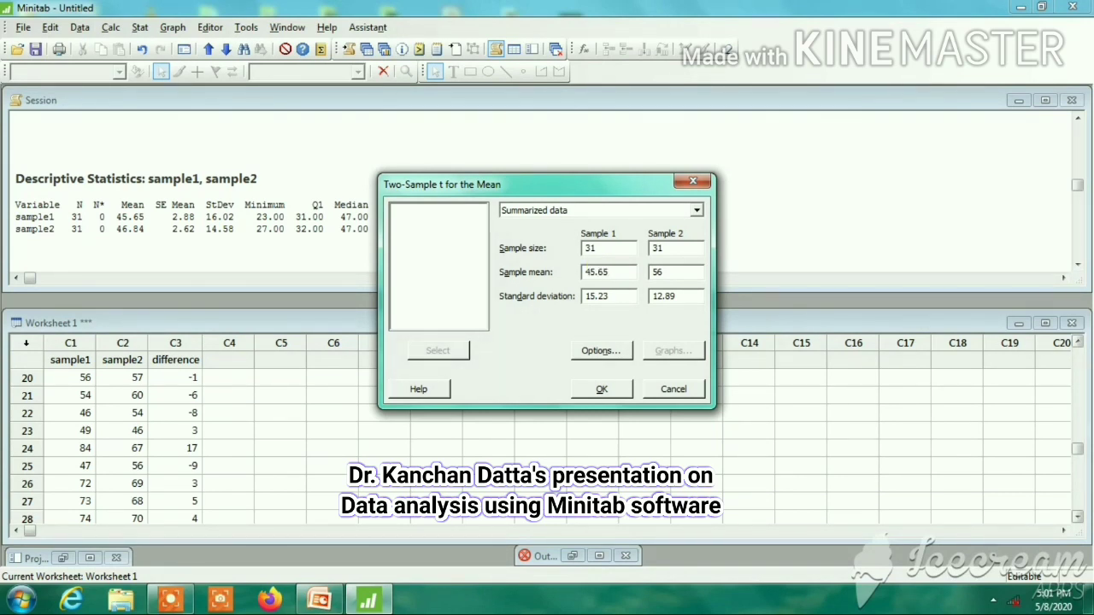
{"action": "double_click", "coordinate": [673, 273]}
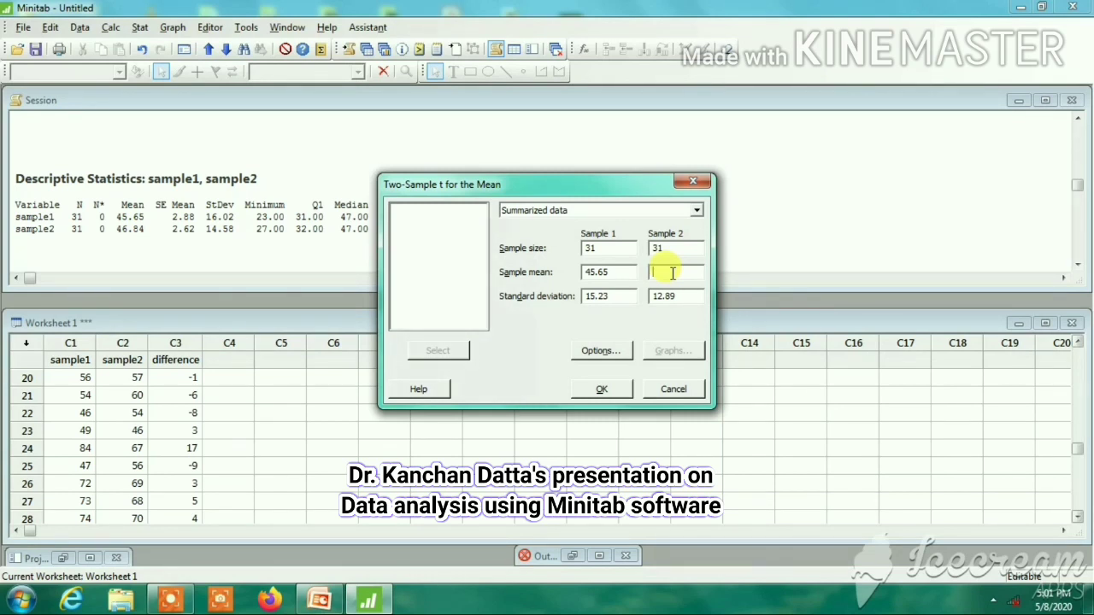
{"action": "type", "text": "46.84"}
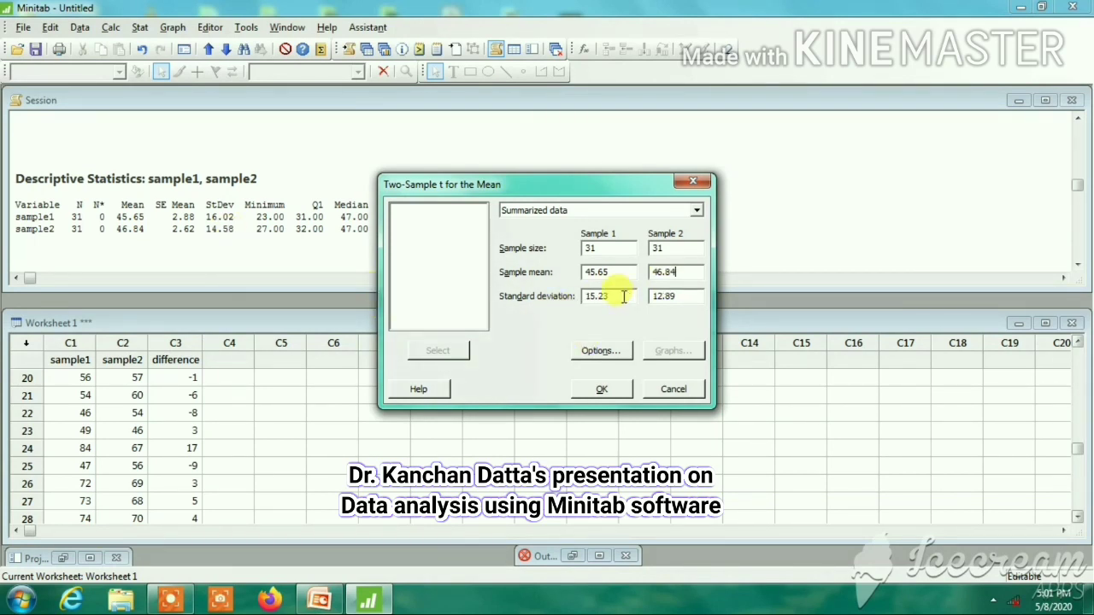
- Set the standard deviations to 16.02 for sample 1 and 14.58 for sample 2, and run the 2-Sample t test
{"action": "left_click_drag", "start_coordinate": [624, 297], "coordinate": [585, 295]}
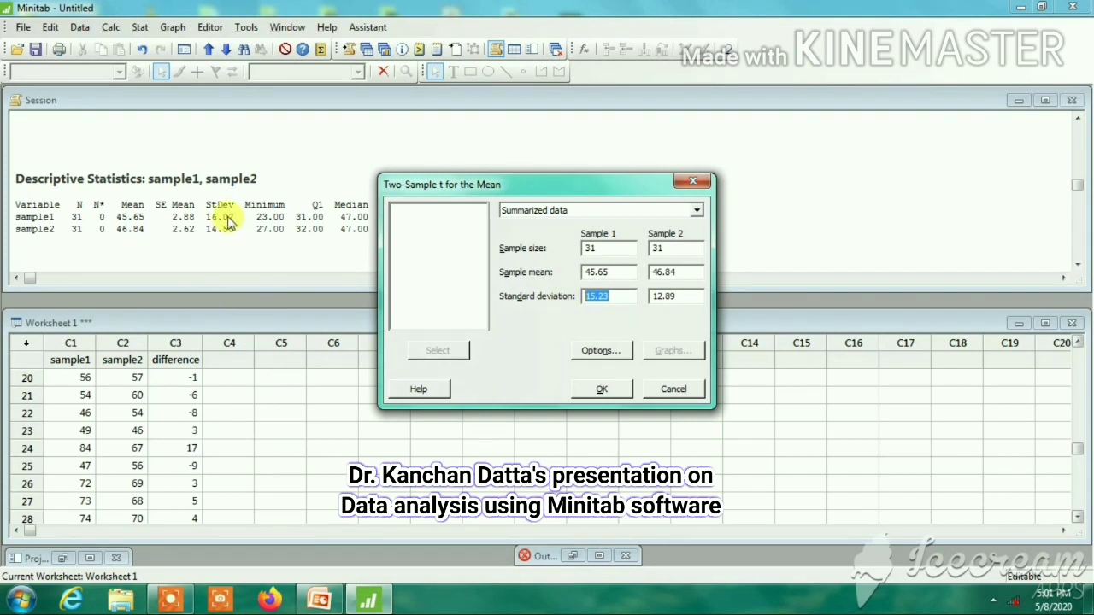
{"action": "type", "text": "16"}
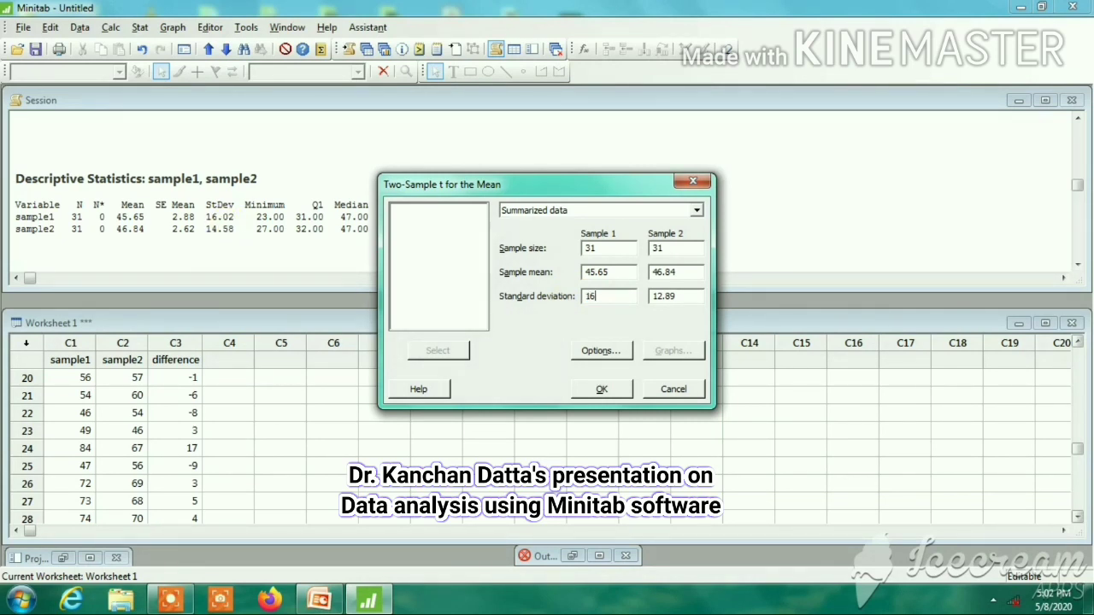
{"action": "type", "text": ".0"}
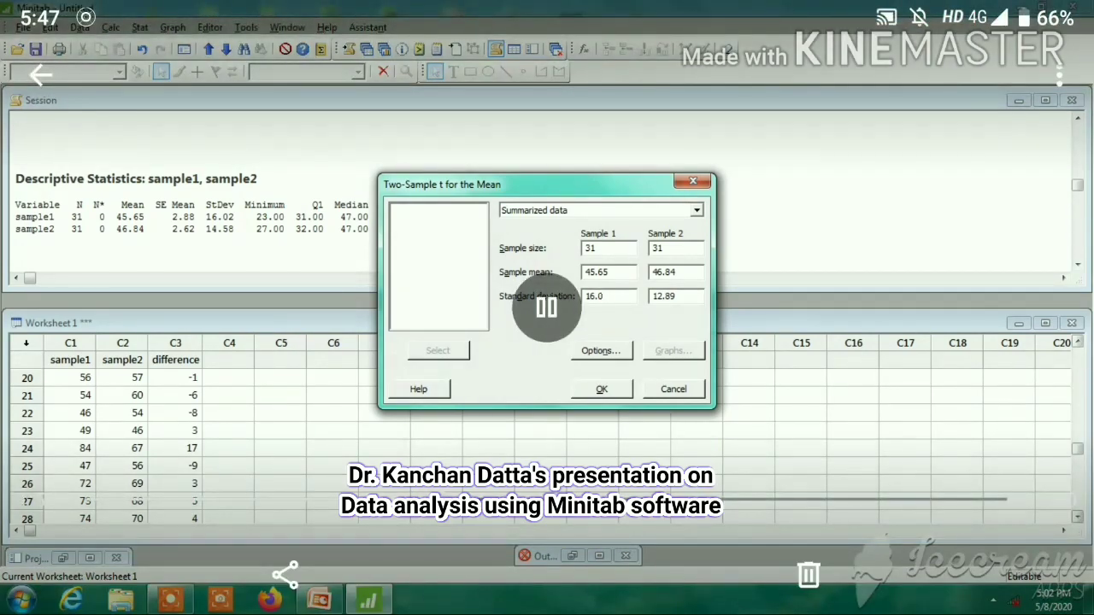
{"action": "type", "text": "2"}
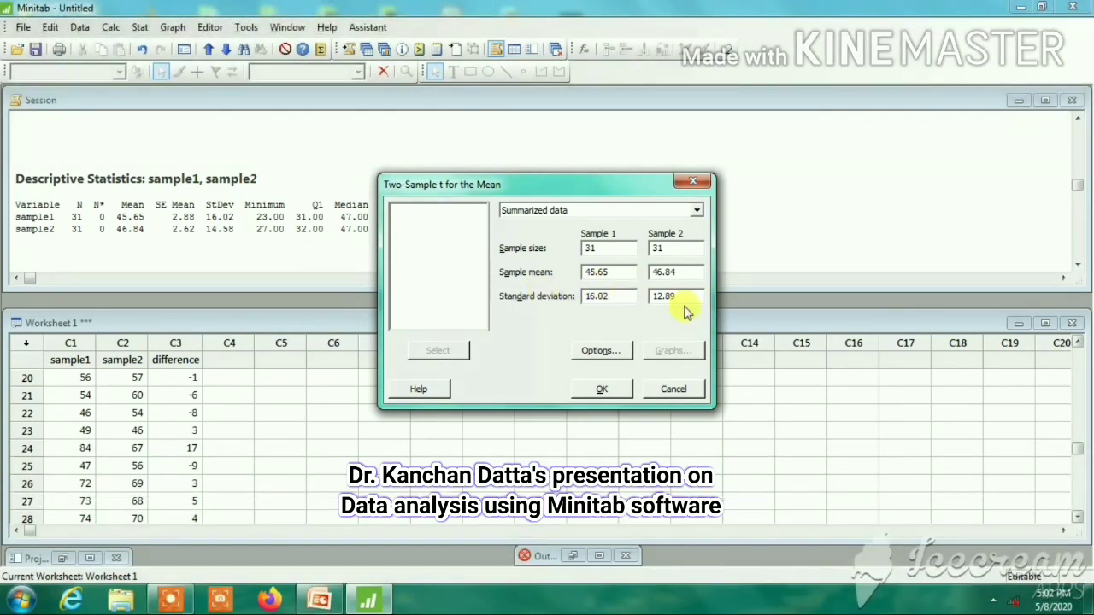
{"action": "left_click_drag", "start_coordinate": [681, 297], "coordinate": [642, 303]}
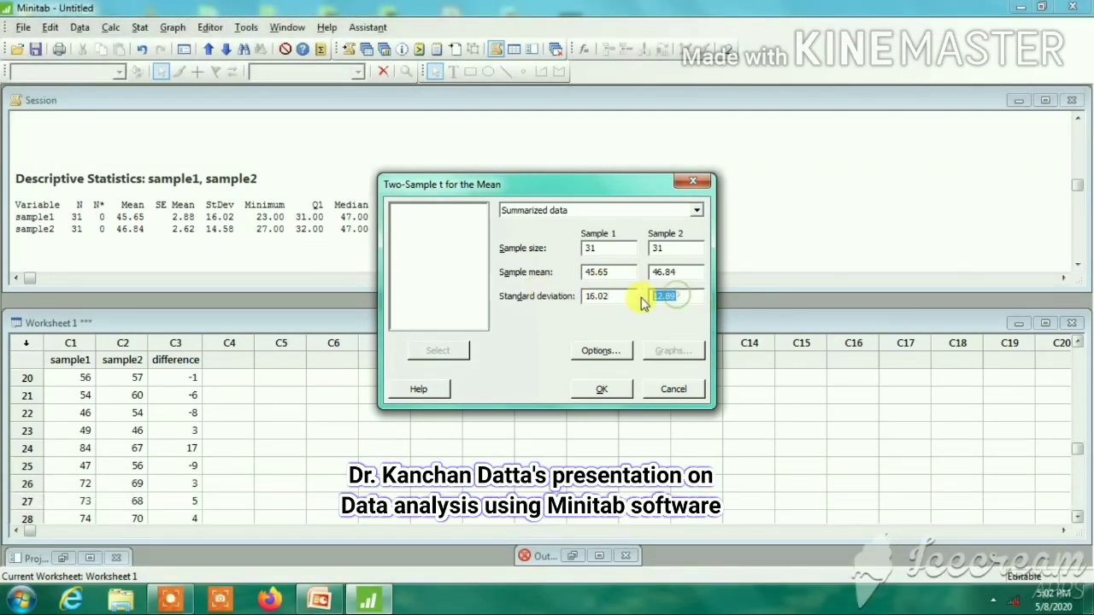
{"action": "type", "text": "14"}
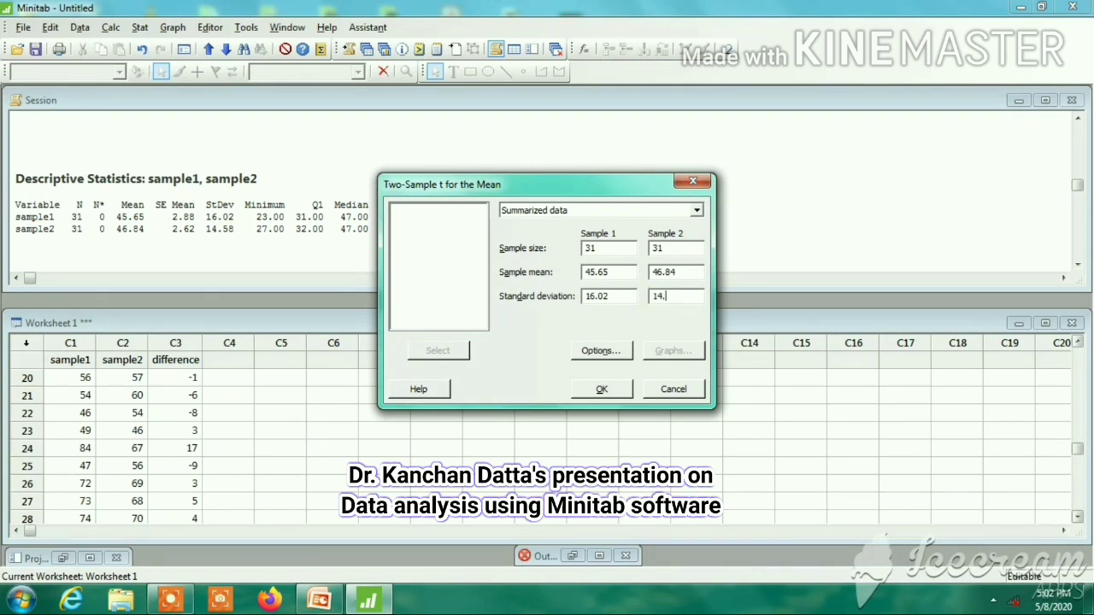
{"action": "left_click", "coordinate": [601, 390]}
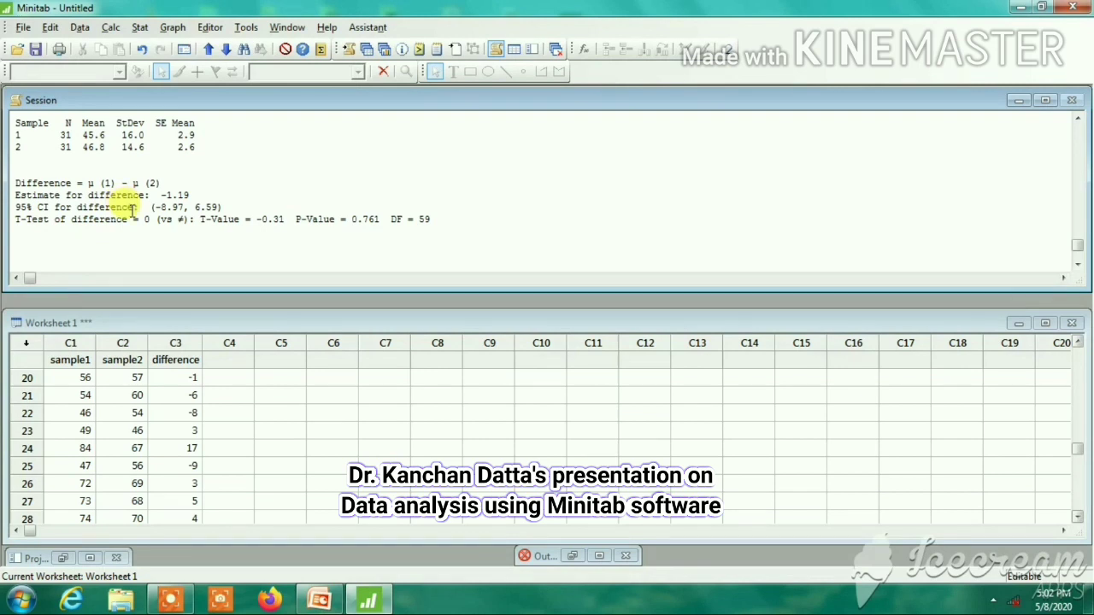
- Set up a Paired t test on summarized data (differences) with a sample size of 31
{"action": "left_click", "coordinate": [142, 30]}
{"action": "mouse_move", "coordinate": [173, 48]}
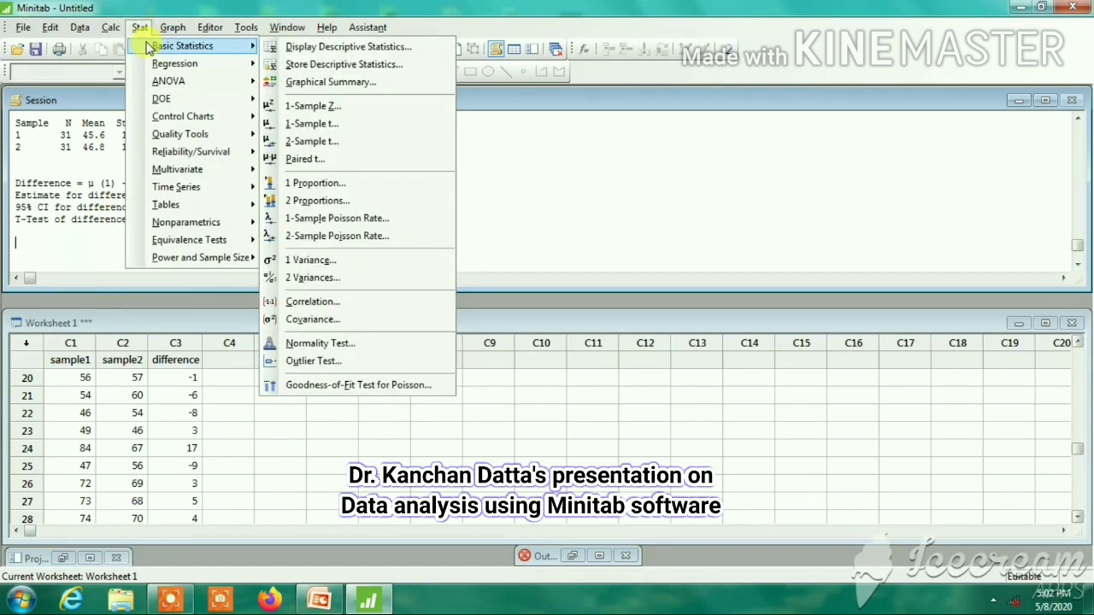
{"action": "left_click", "coordinate": [304, 159]}
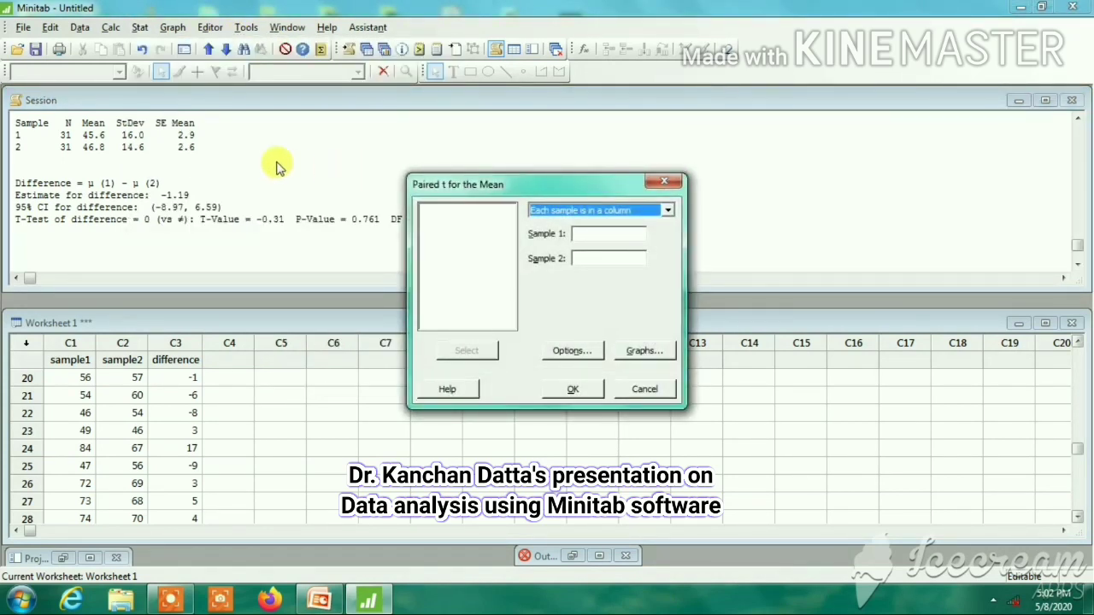
{"action": "left_click", "coordinate": [669, 213]}
{"action": "left_click", "coordinate": [588, 237]}
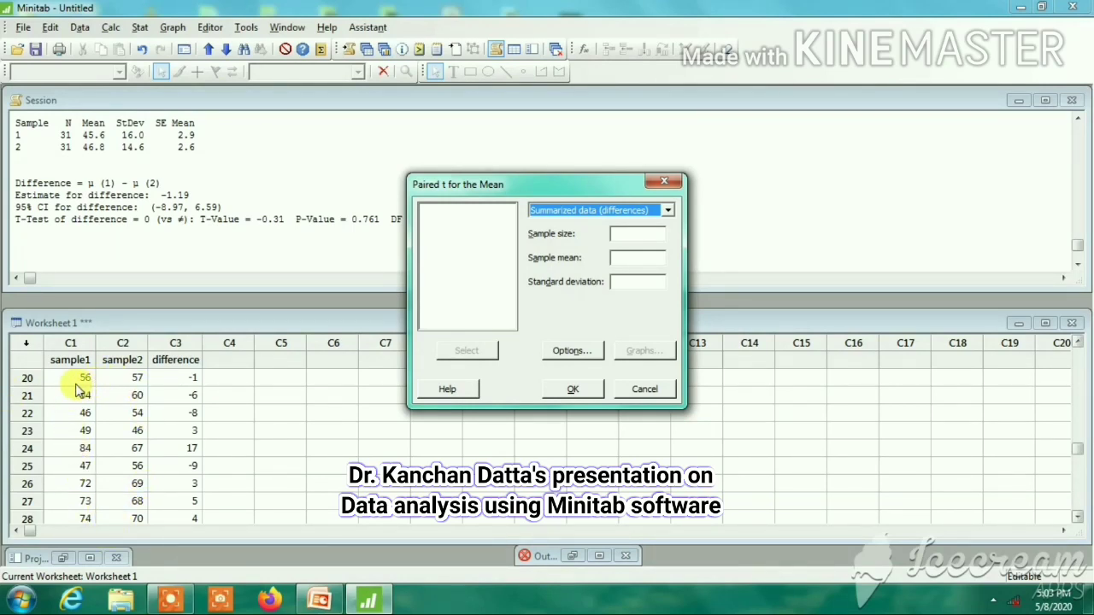
{"action": "key", "text": "Up"}
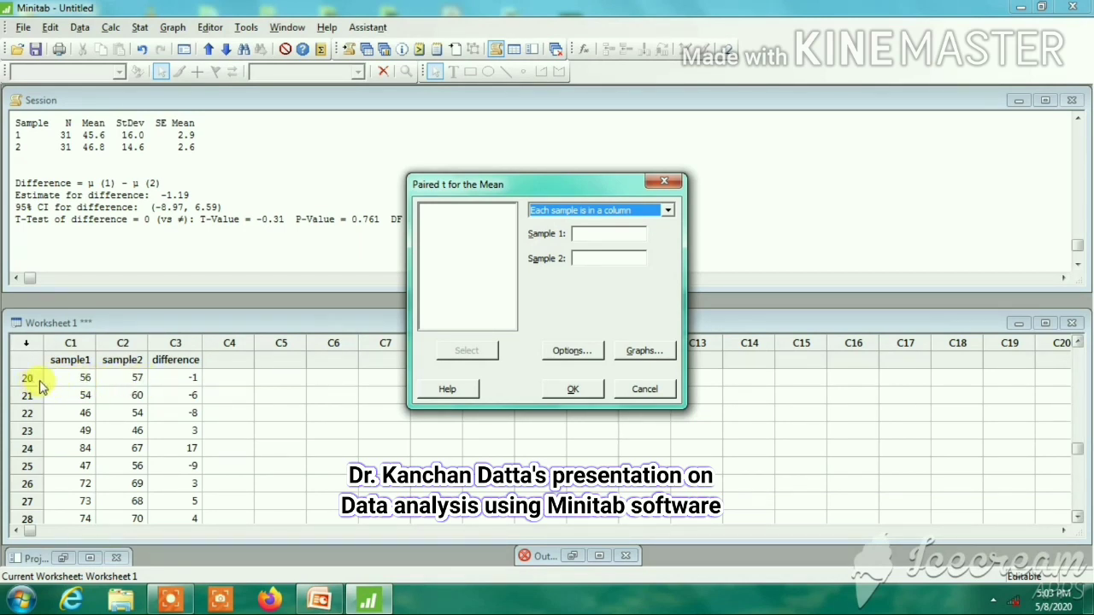
{"action": "left_click", "coordinate": [667, 211]}
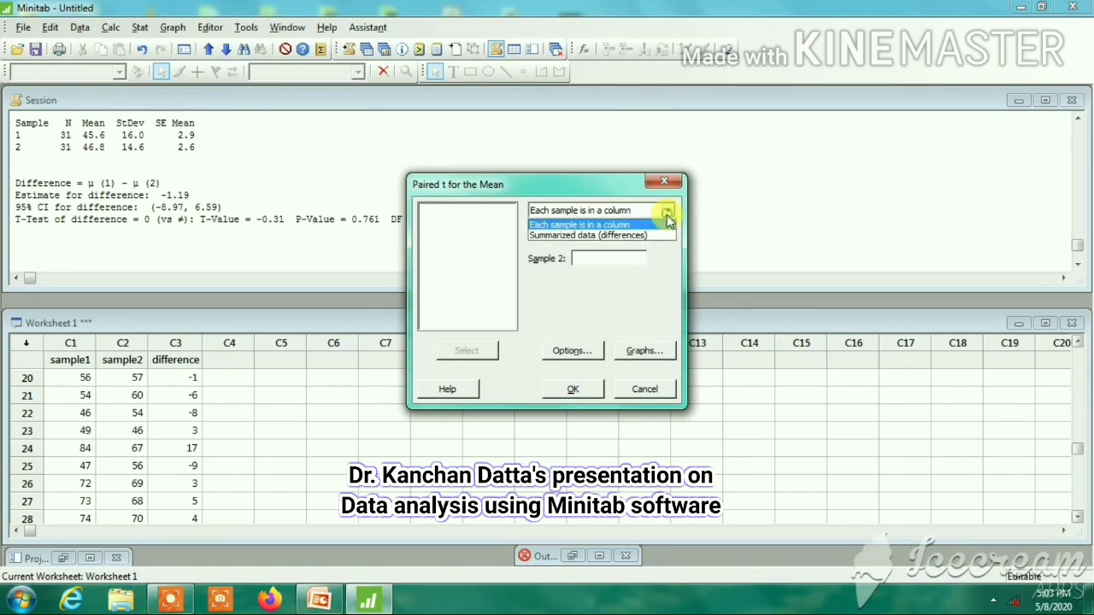
{"action": "left_click", "coordinate": [567, 235]}
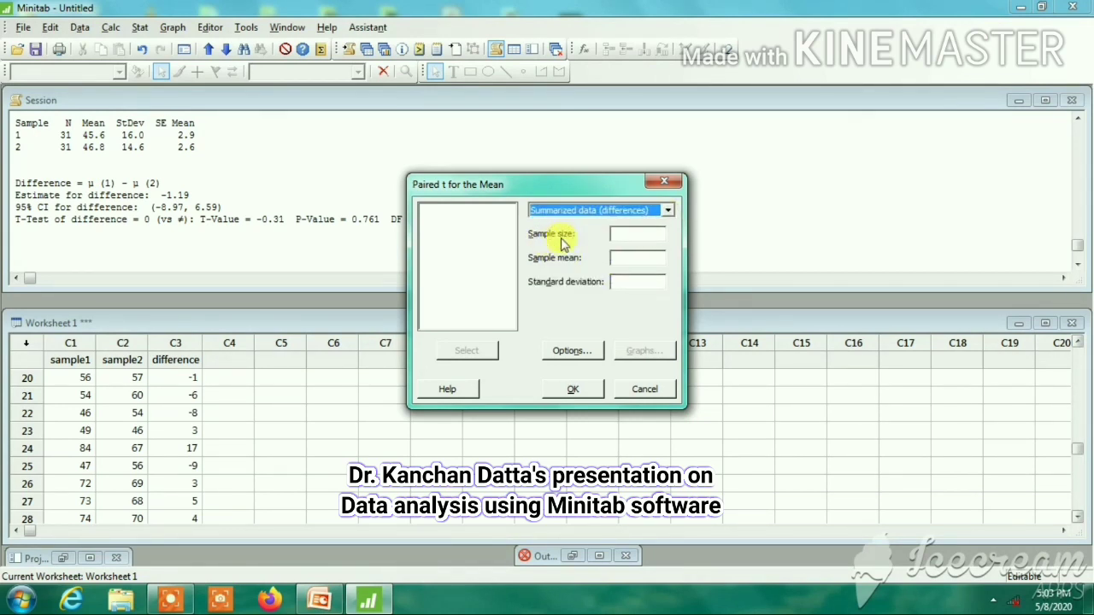
{"action": "left_click", "coordinate": [633, 234]}
{"action": "type", "text": "3"}
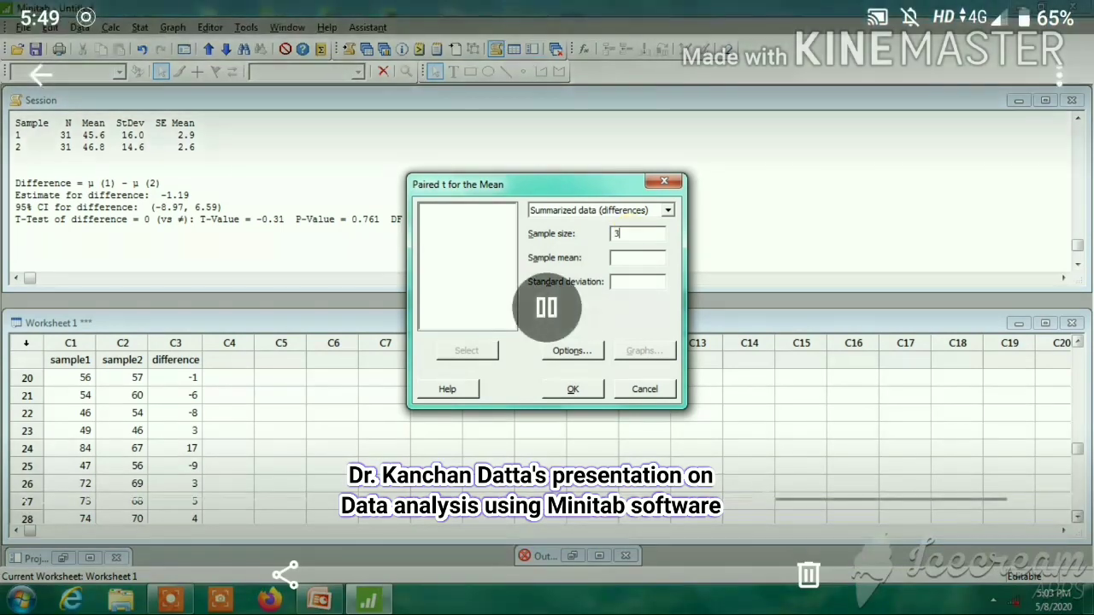
{"action": "type", "text": "1"}
- Set the sample mean of the differences to 15 and the standard deviation to 3, and run the Paired t test
{"action": "left_click", "coordinate": [616, 260]}
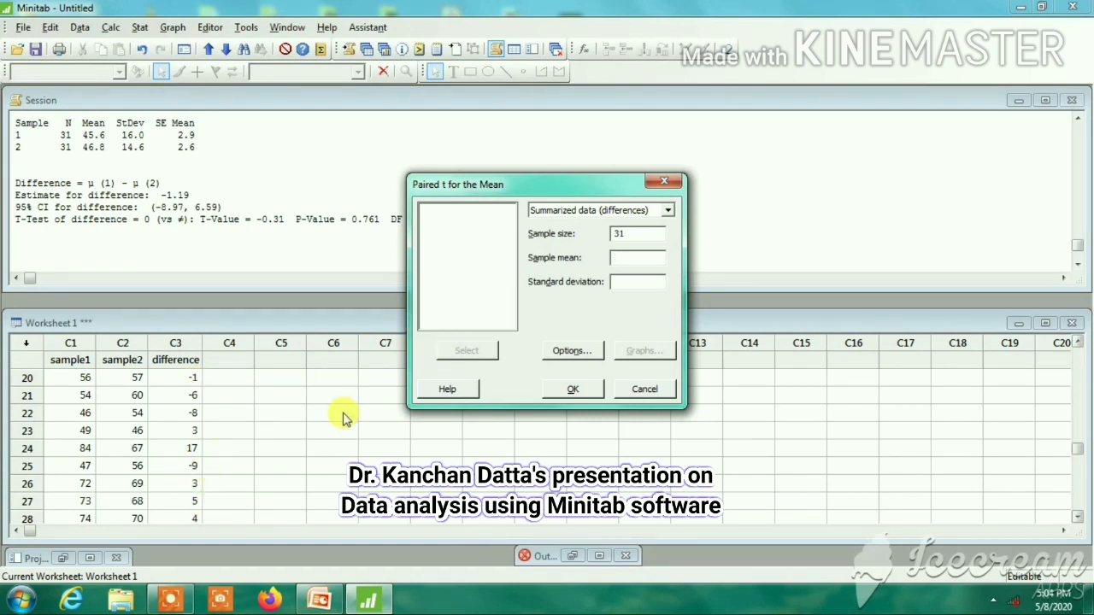
{"action": "left_click", "coordinate": [620, 257]}
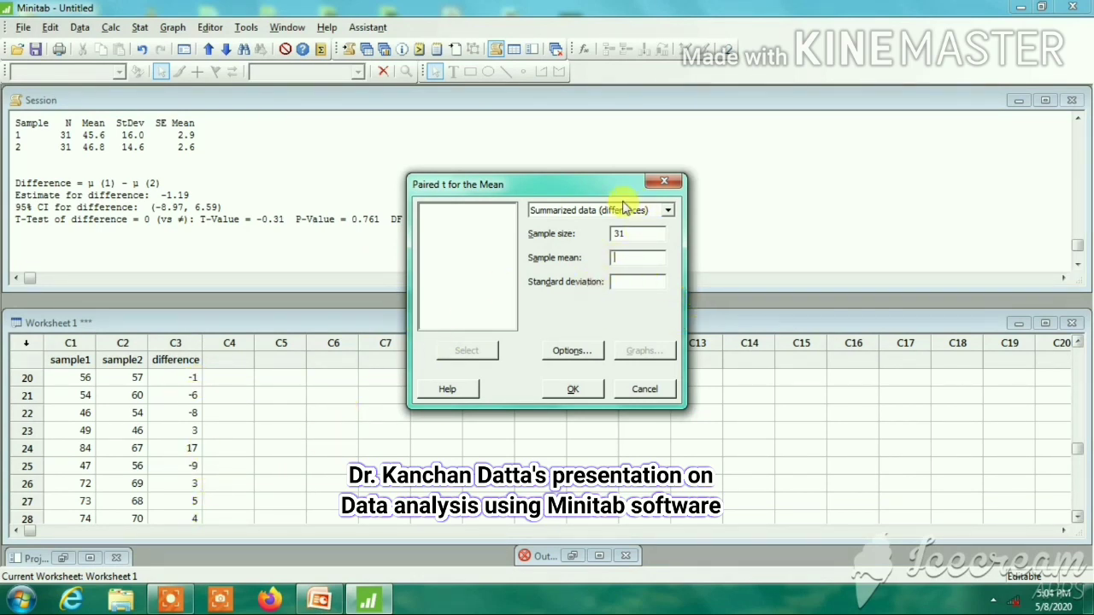
{"action": "left_click_drag", "start_coordinate": [623, 183], "coordinate": [820, 96]}
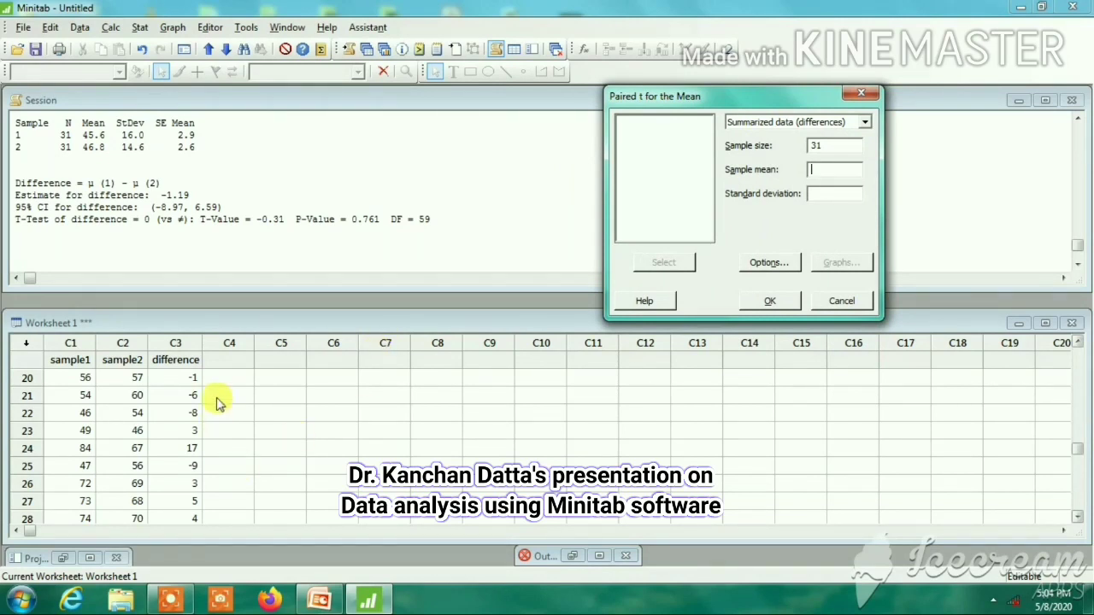
{"action": "left_click", "coordinate": [826, 169]}
{"action": "type", "text": "15"}
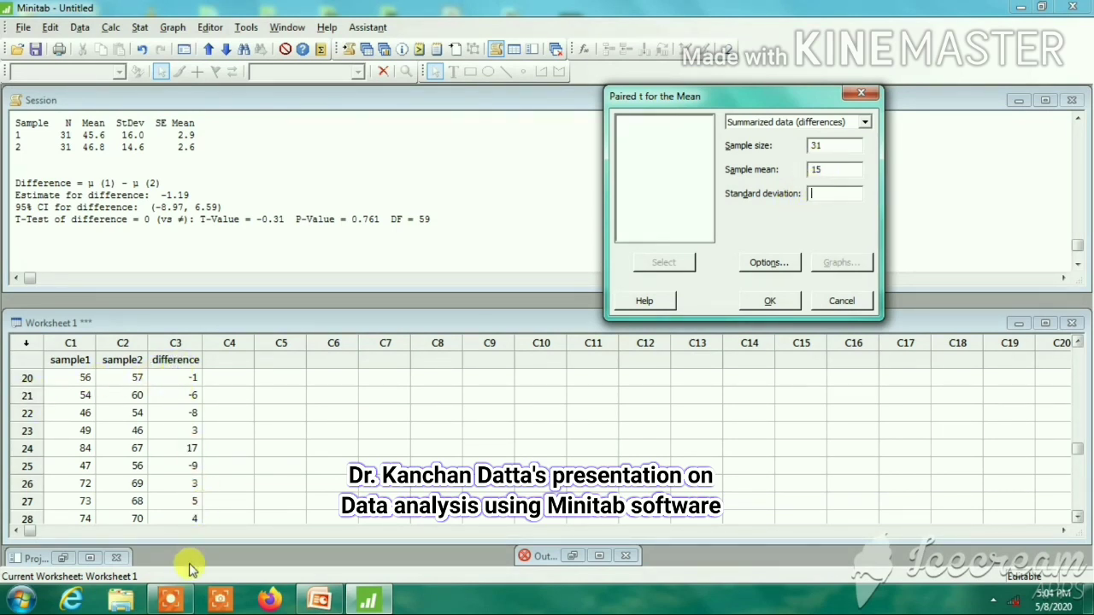
{"action": "left_click", "coordinate": [825, 194]}
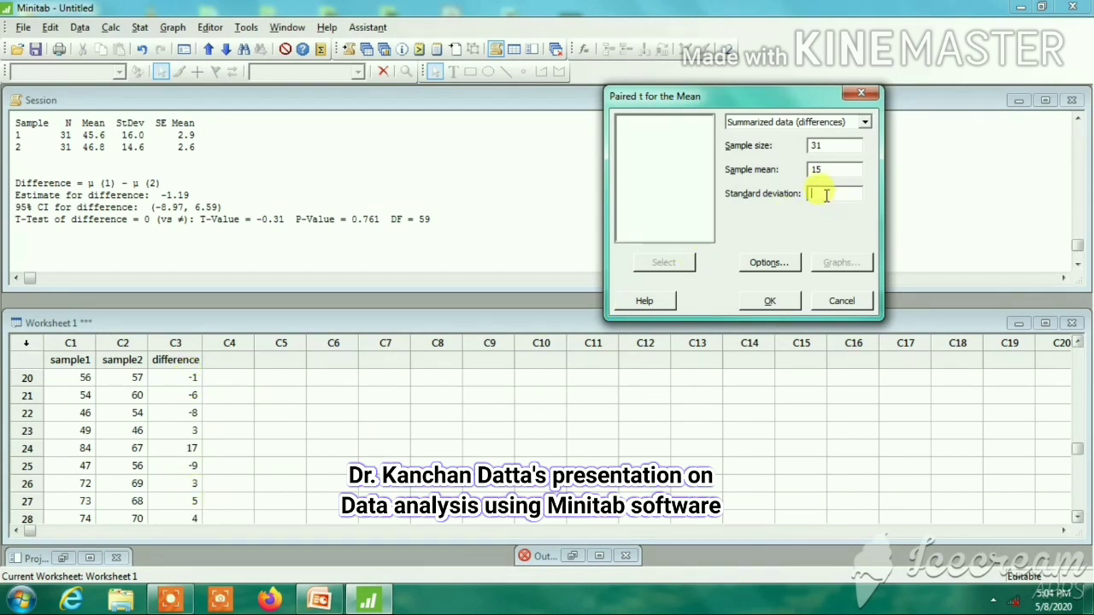
{"action": "type", "text": "3"}
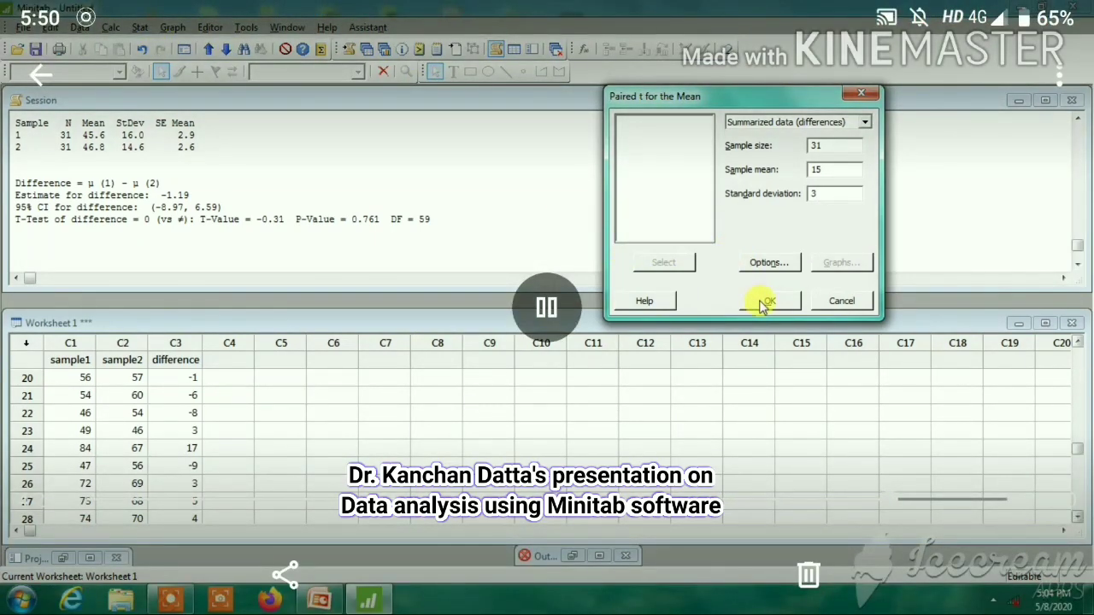
{"action": "left_click", "coordinate": [762, 300]}
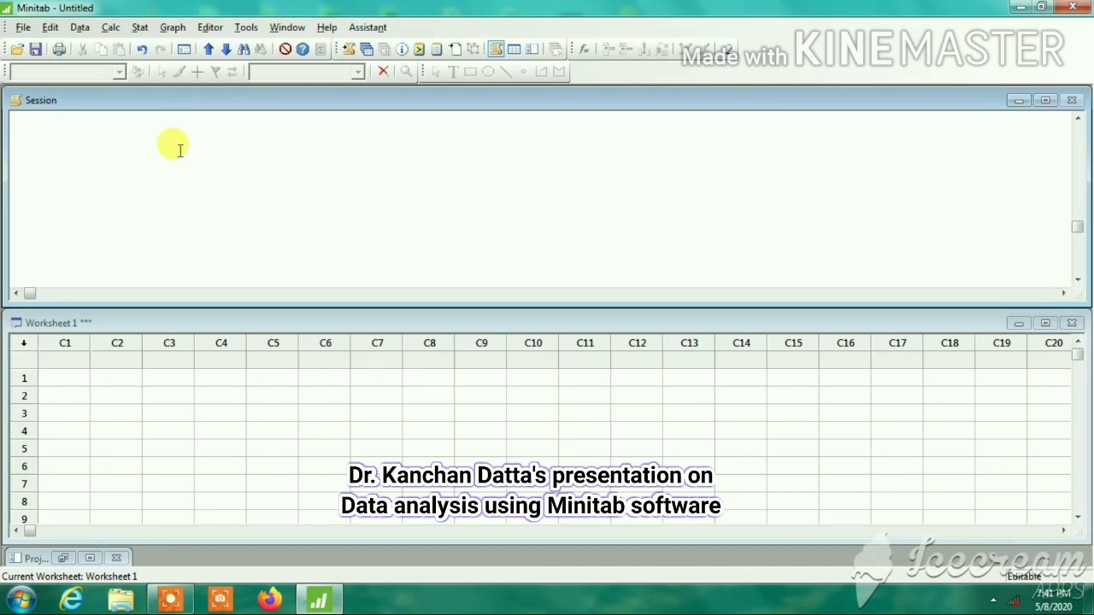
- Run a 1 Proportion analysis on summarized data with 40 events in 100 trials
{"action": "left_click", "coordinate": [140, 29]}
{"action": "mouse_move", "coordinate": [159, 48]}
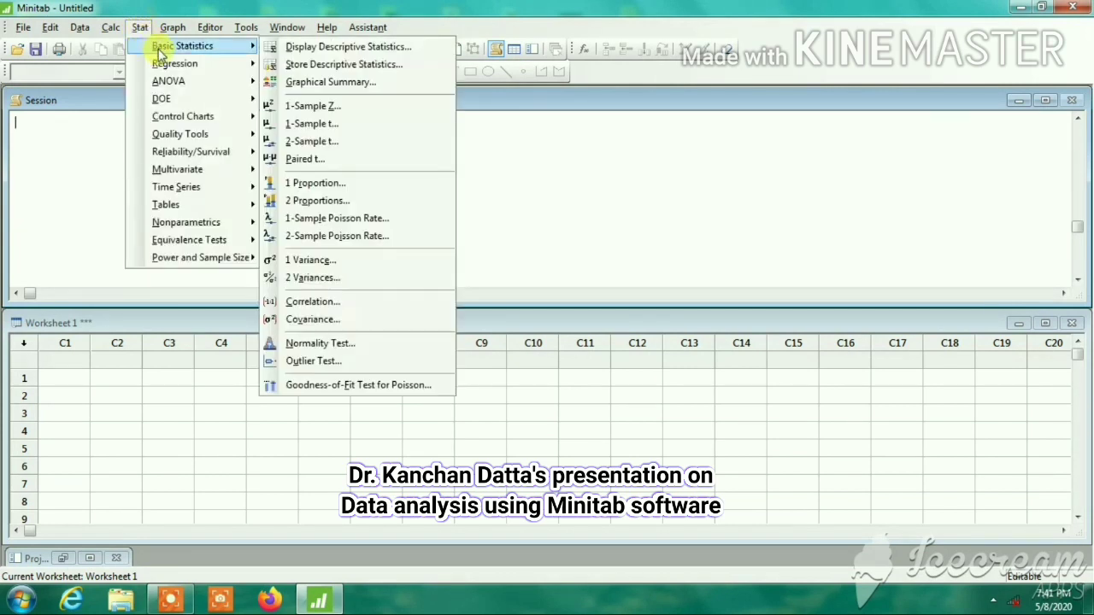
{"action": "left_click", "coordinate": [312, 190]}
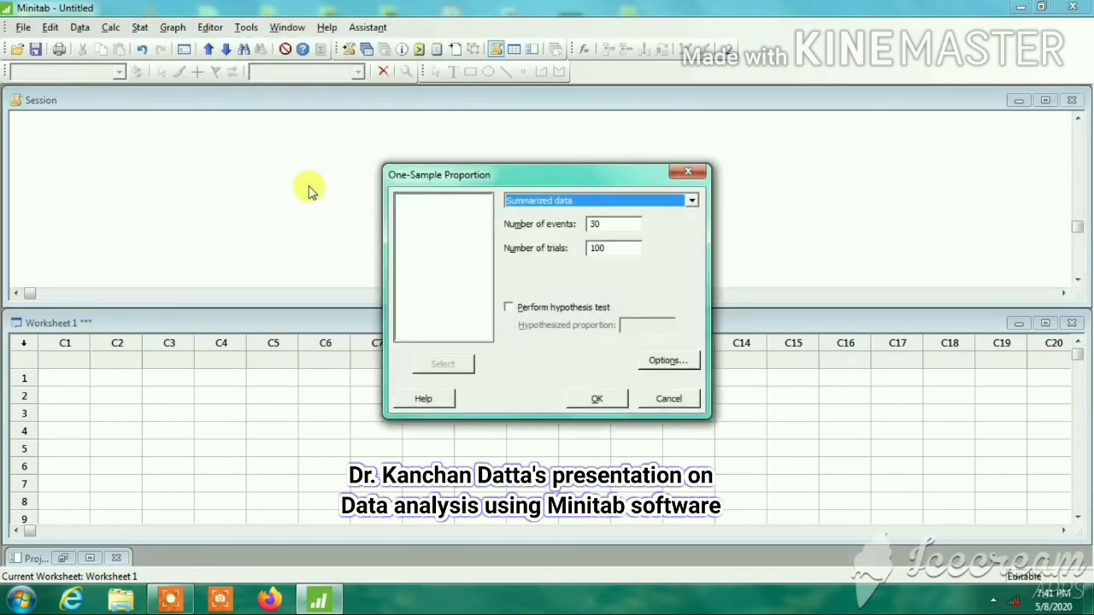
{"action": "left_click", "coordinate": [606, 223]}
{"action": "left_click_drag", "start_coordinate": [594, 222], "coordinate": [584, 220]}
{"action": "type", "text": "40"}
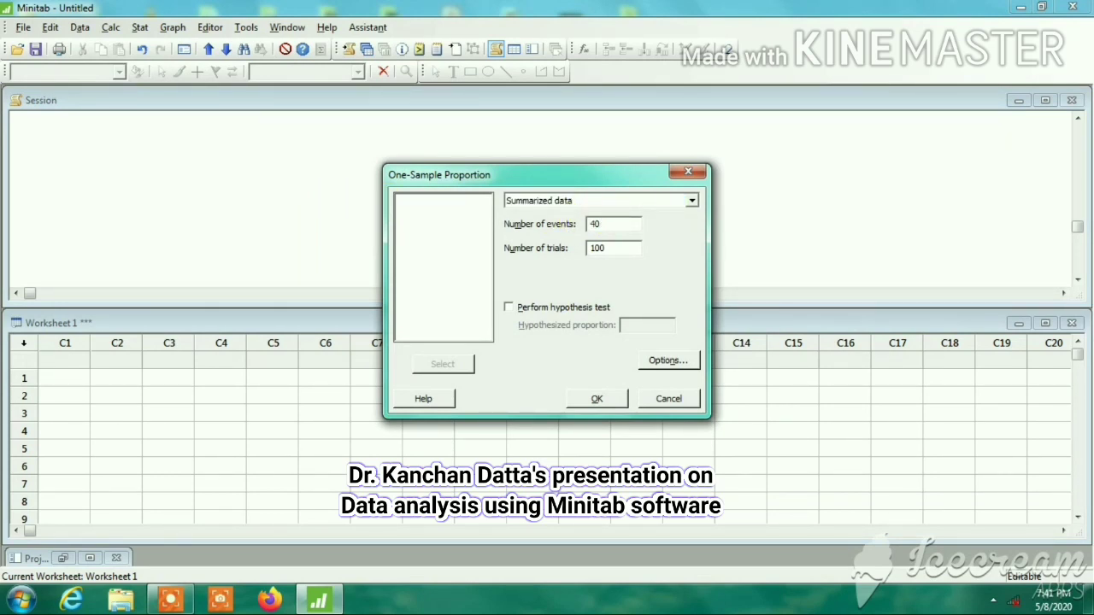
{"action": "double_click", "coordinate": [606, 250]}
{"action": "double_click", "coordinate": [598, 224]}
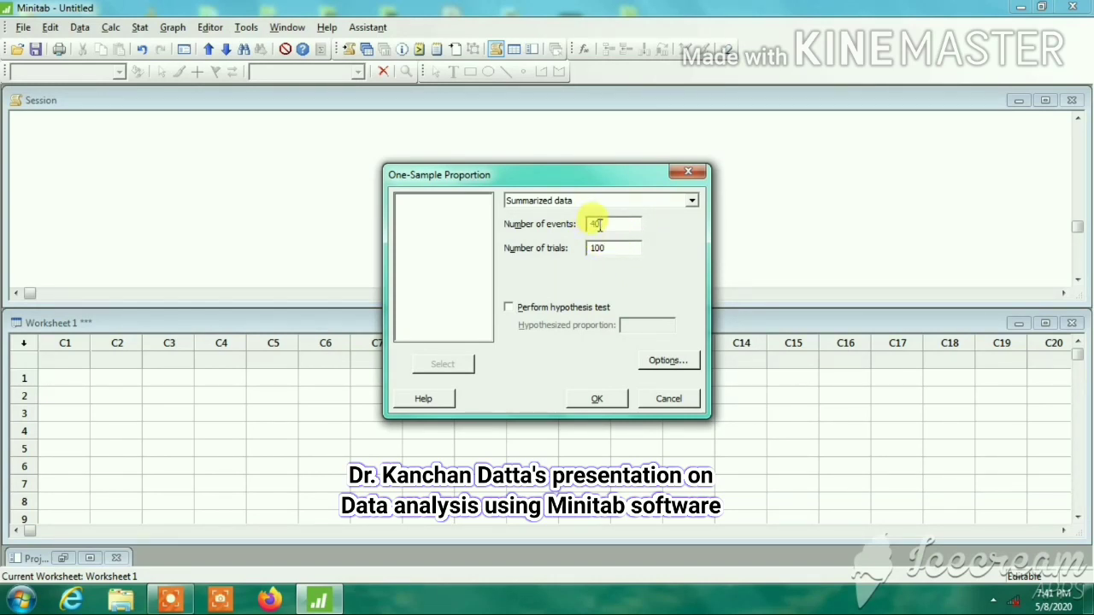
{"action": "left_click", "coordinate": [594, 398]}
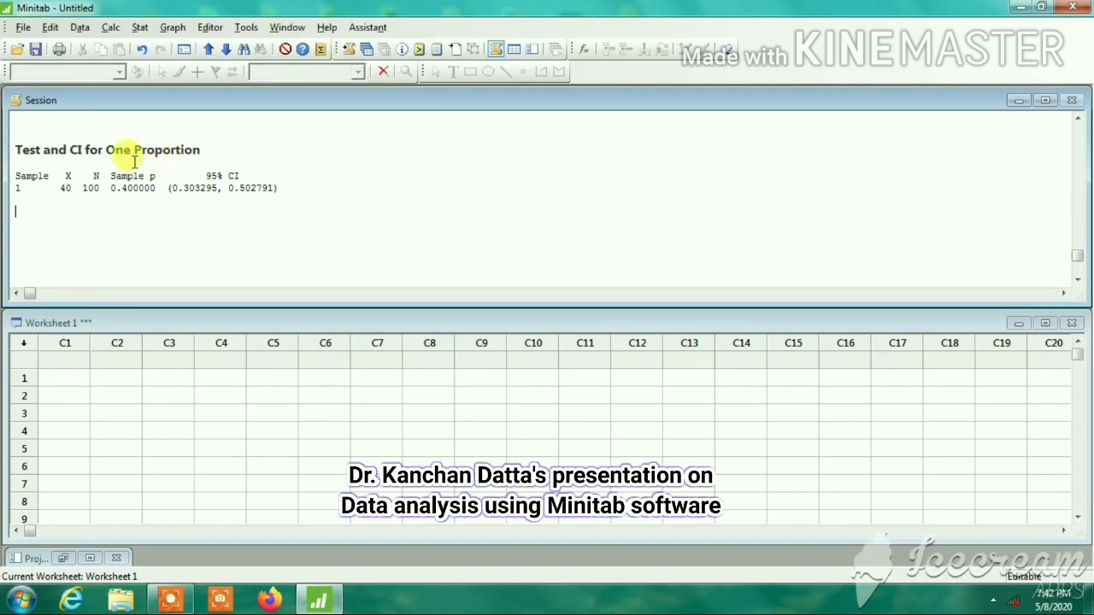
- Set up a 2 Proportions test on summarized data with 30 events and 100 trials for sample 1
{"action": "left_click", "coordinate": [141, 33]}
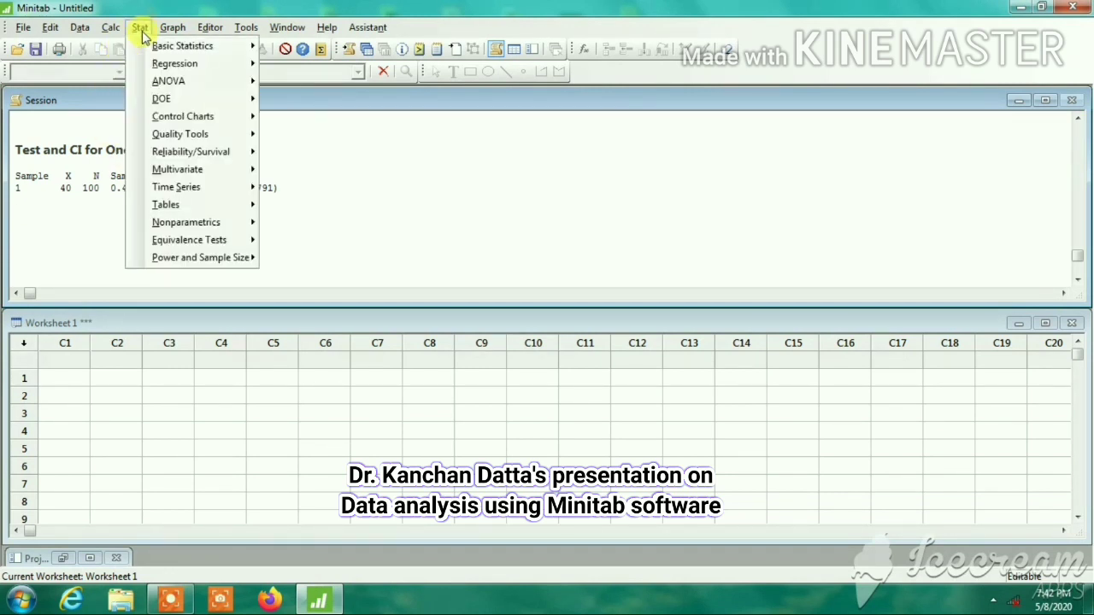
{"action": "mouse_move", "coordinate": [208, 50]}
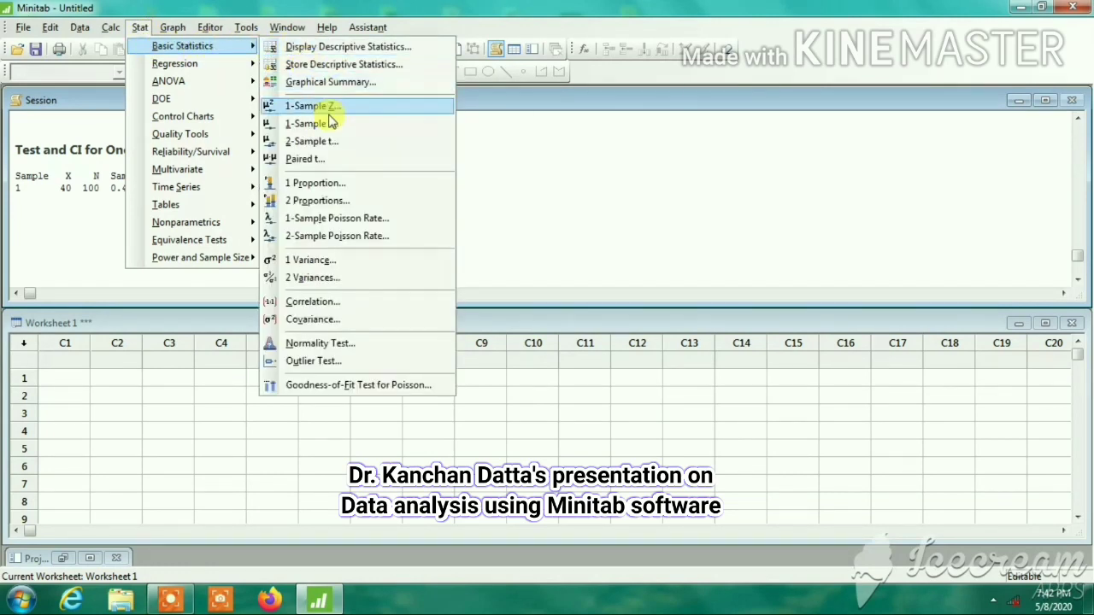
{"action": "left_click", "coordinate": [313, 203]}
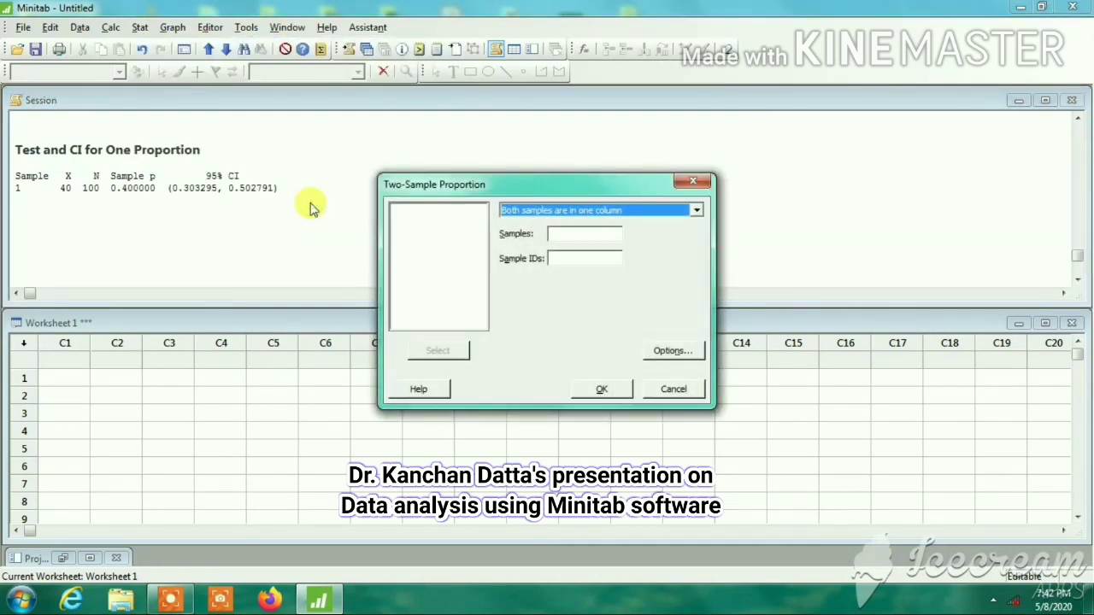
{"action": "left_click", "coordinate": [697, 211]}
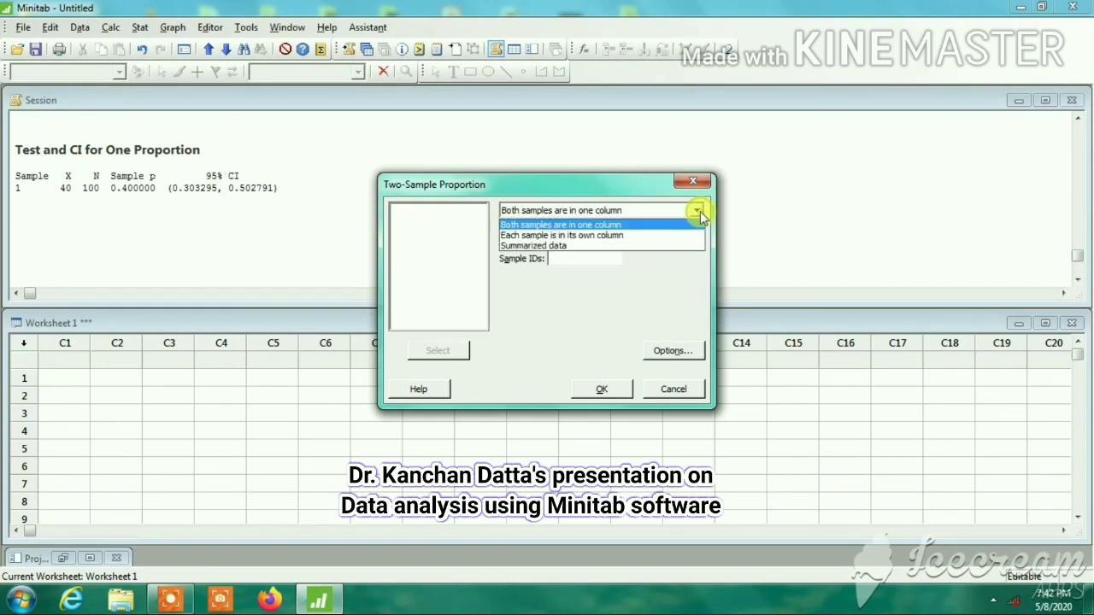
{"action": "left_click", "coordinate": [553, 245]}
{"action": "left_click", "coordinate": [600, 249]}
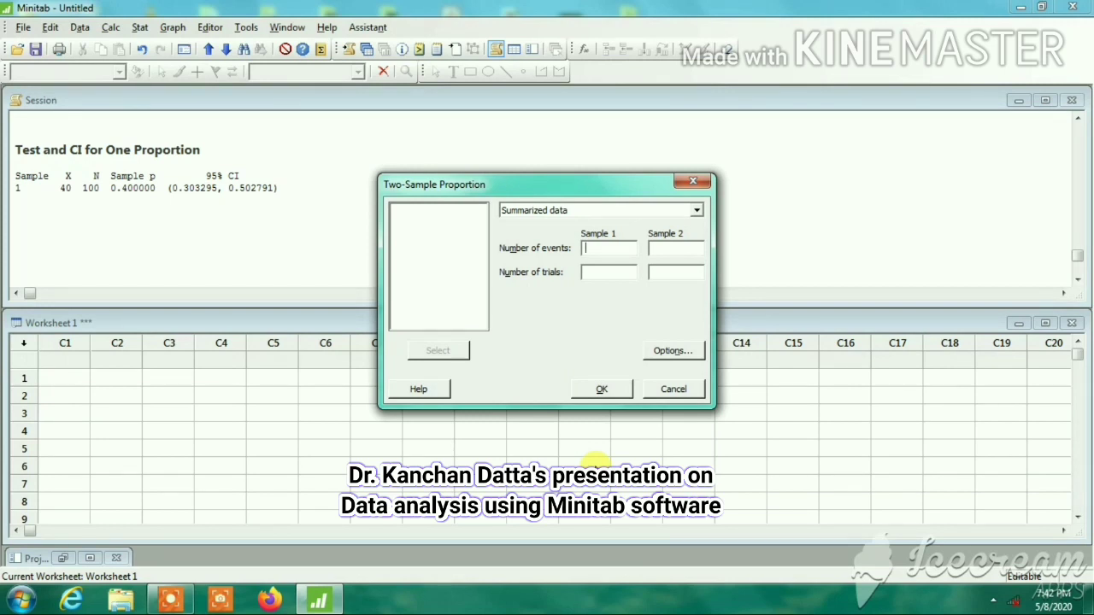
{"action": "type", "text": "30"}
{"action": "left_click", "coordinate": [597, 272]}
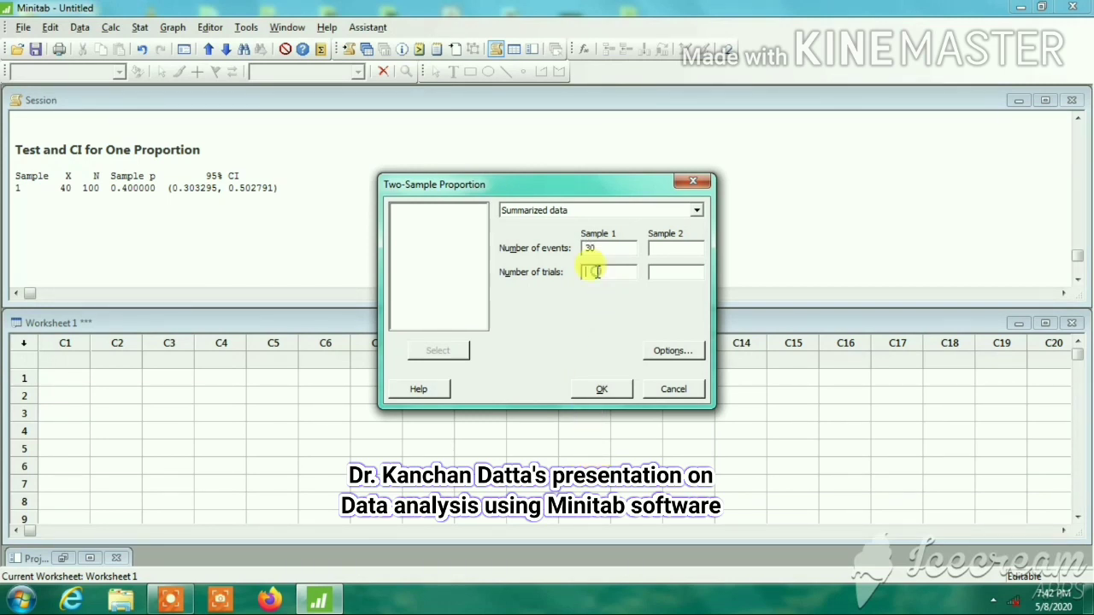
{"action": "type", "text": "100"}
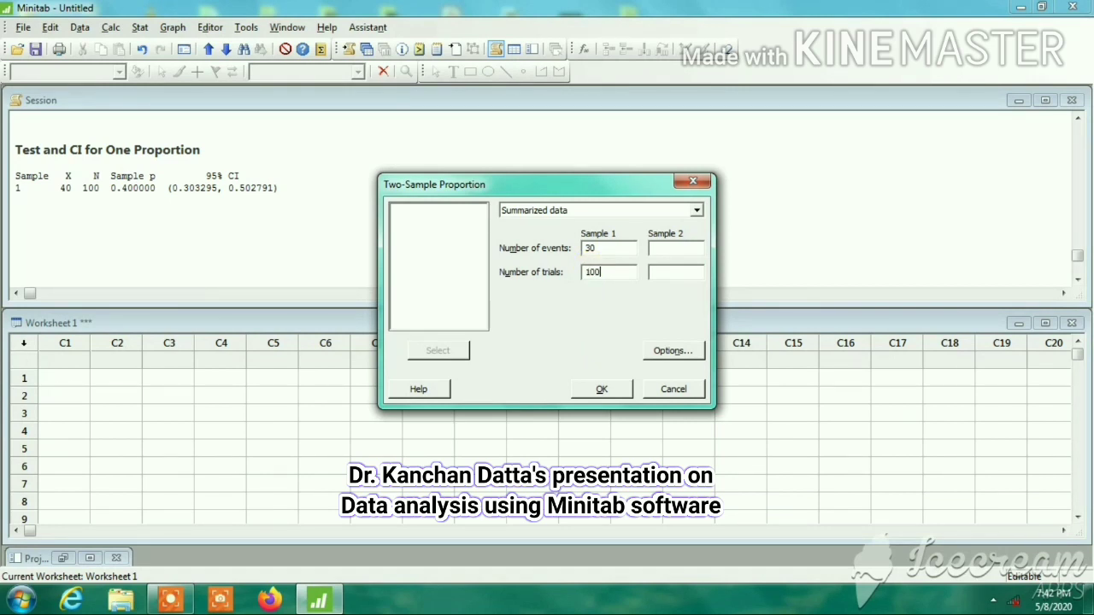
- Set sample 2 to 38 events and 150 trials, and run the 2 Proportions test
{"action": "left_click", "coordinate": [664, 274]}
{"action": "type", "text": "150"}
{"action": "left_click", "coordinate": [660, 248]}
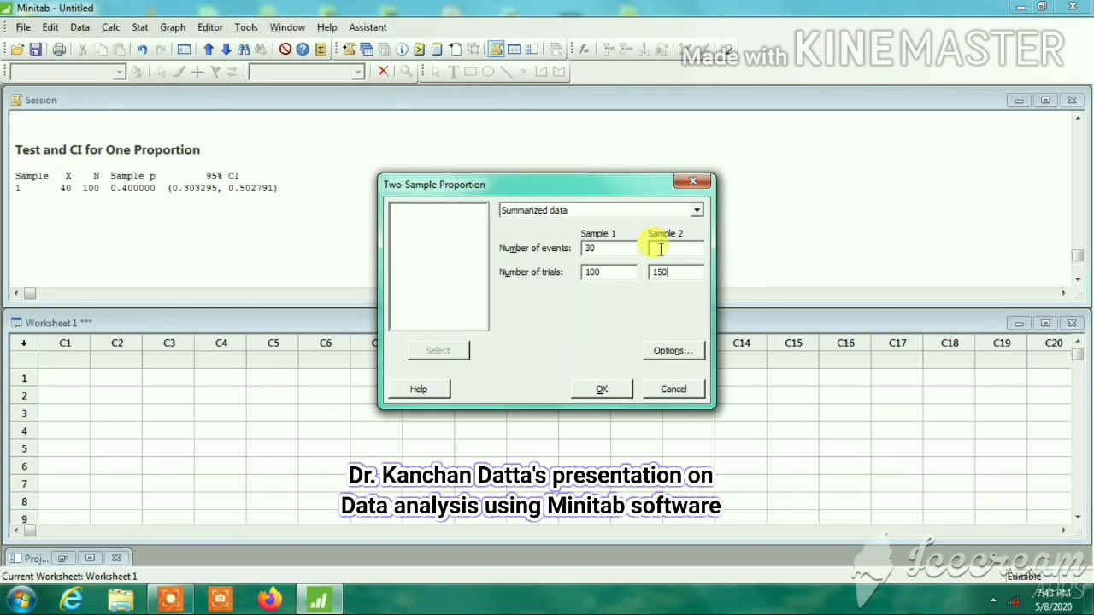
{"action": "left_click", "coordinate": [660, 249]}
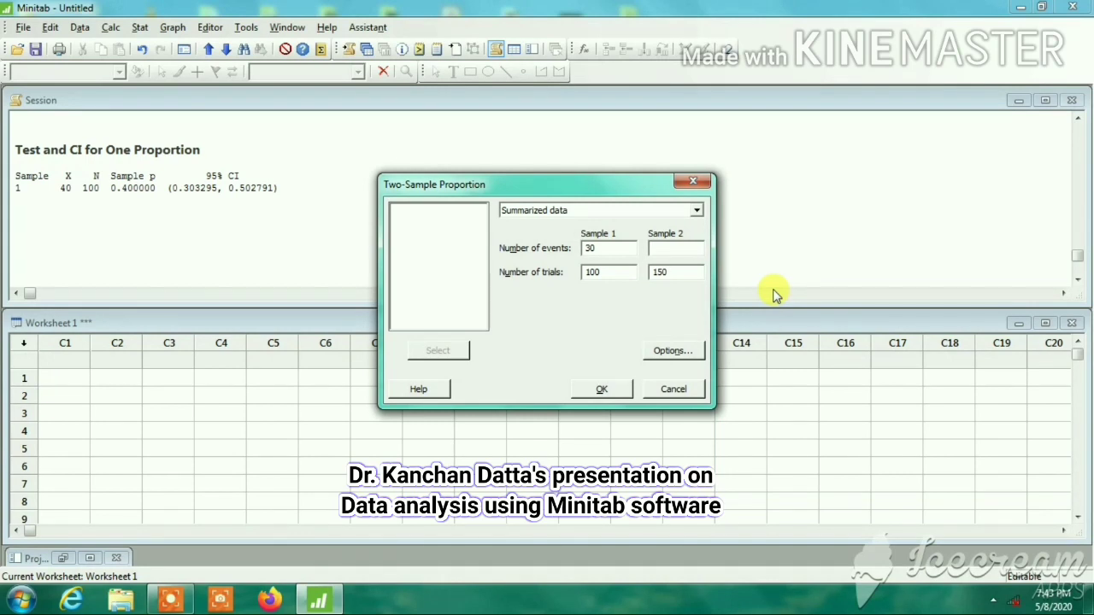
{"action": "type", "text": "38"}
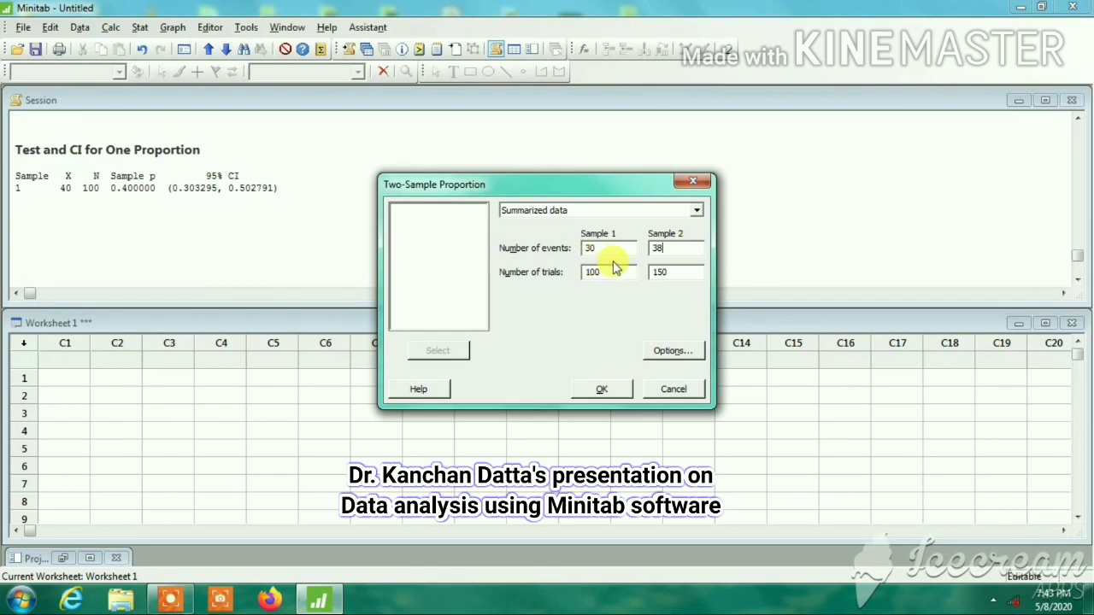
{"action": "double_click", "coordinate": [667, 247]}
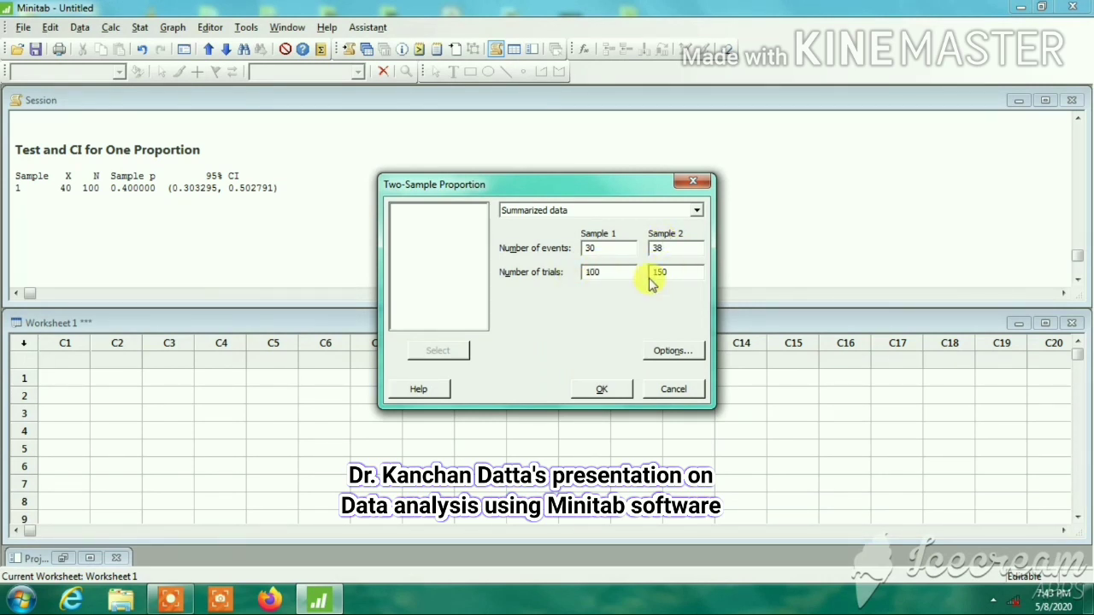
{"action": "left_click", "coordinate": [603, 391]}
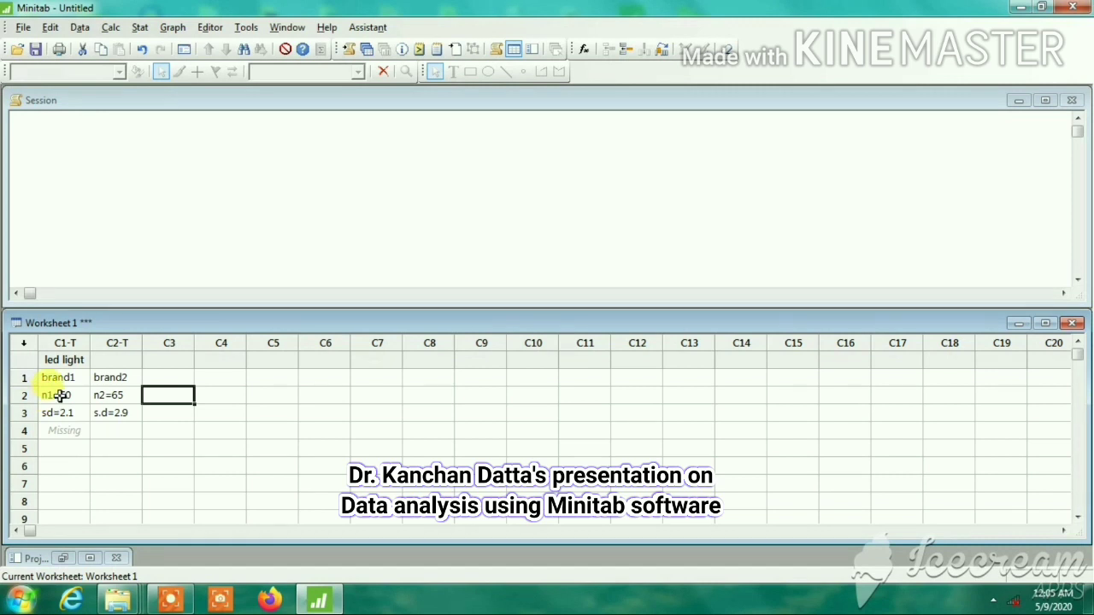
- Run a 1 Variance analysis from the sample standard deviation with sample size 50 and standard deviation 2.1
{"action": "left_click", "coordinate": [139, 27]}
{"action": "mouse_move", "coordinate": [167, 45]}
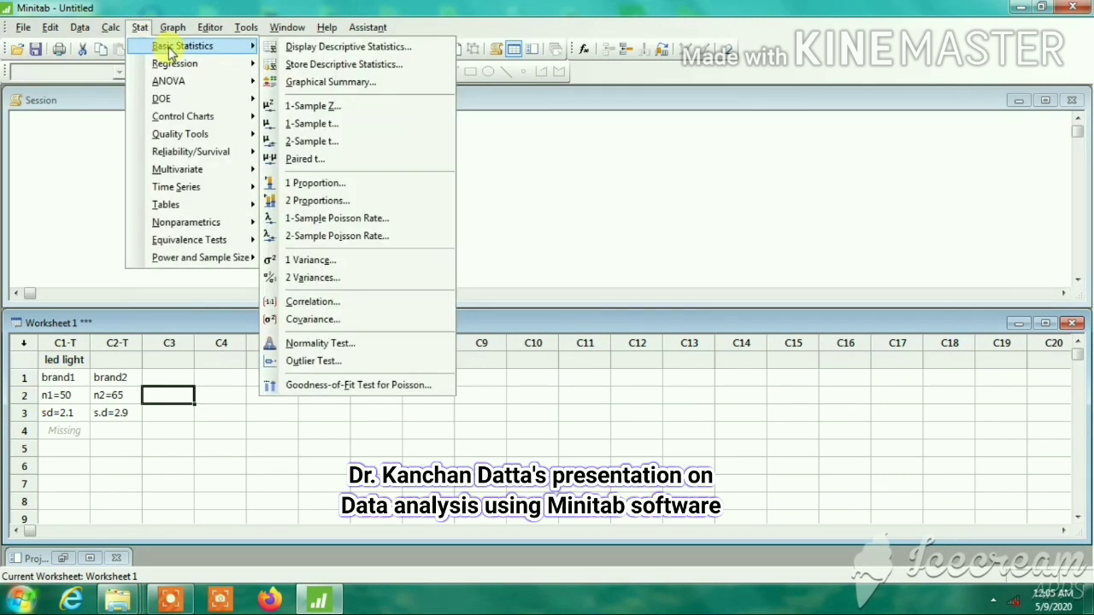
{"action": "left_click", "coordinate": [314, 261]}
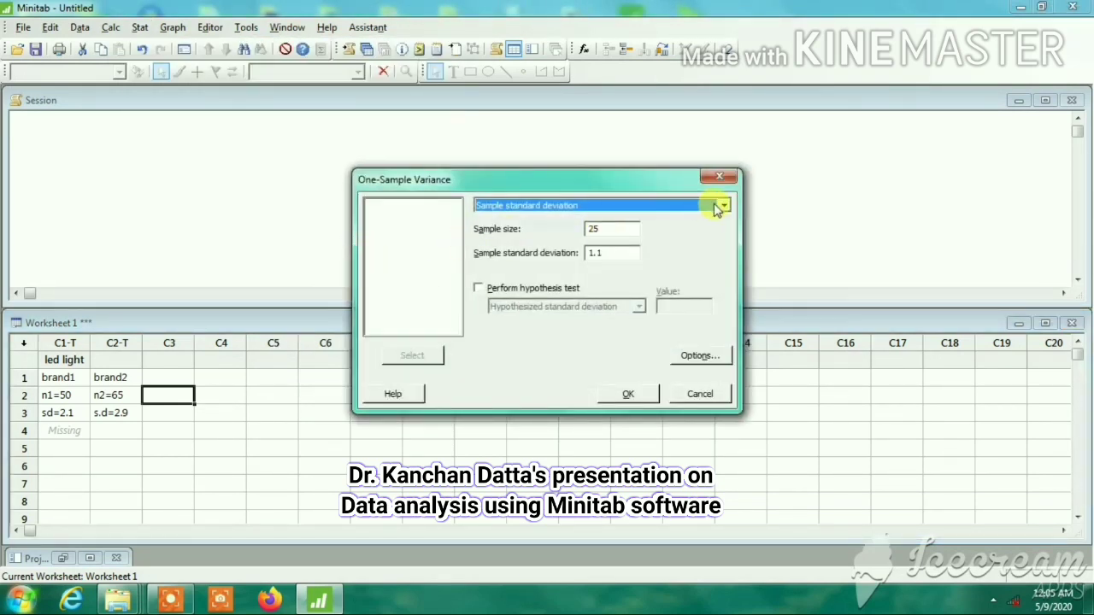
{"action": "left_click_drag", "start_coordinate": [603, 228], "coordinate": [584, 228]}
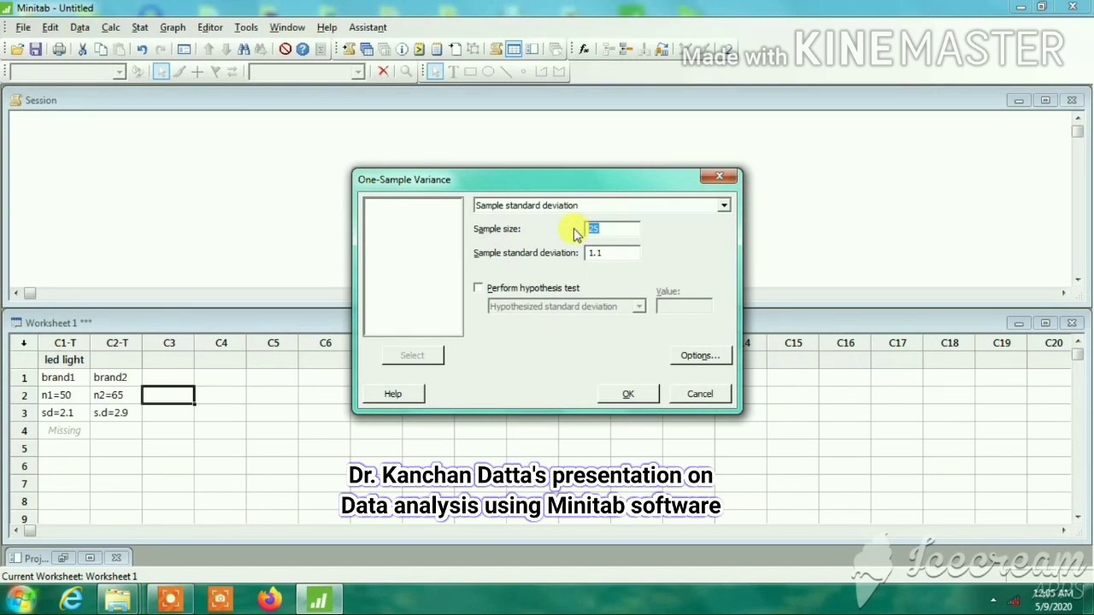
{"action": "type", "text": "50"}
{"action": "left_click_drag", "start_coordinate": [610, 253], "coordinate": [588, 253]}
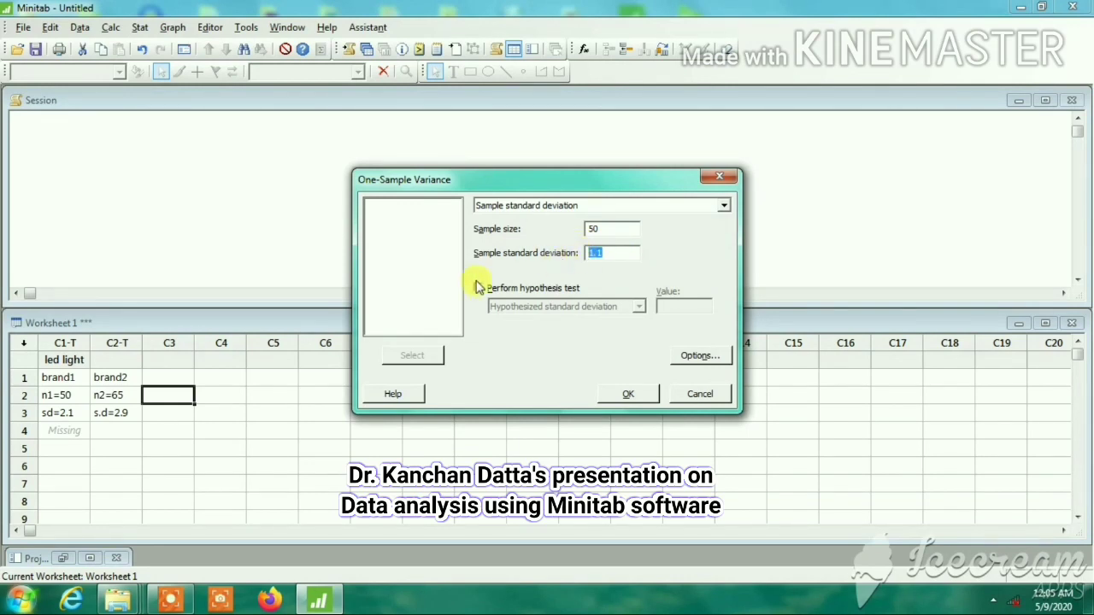
{"action": "type", "text": "2.1"}
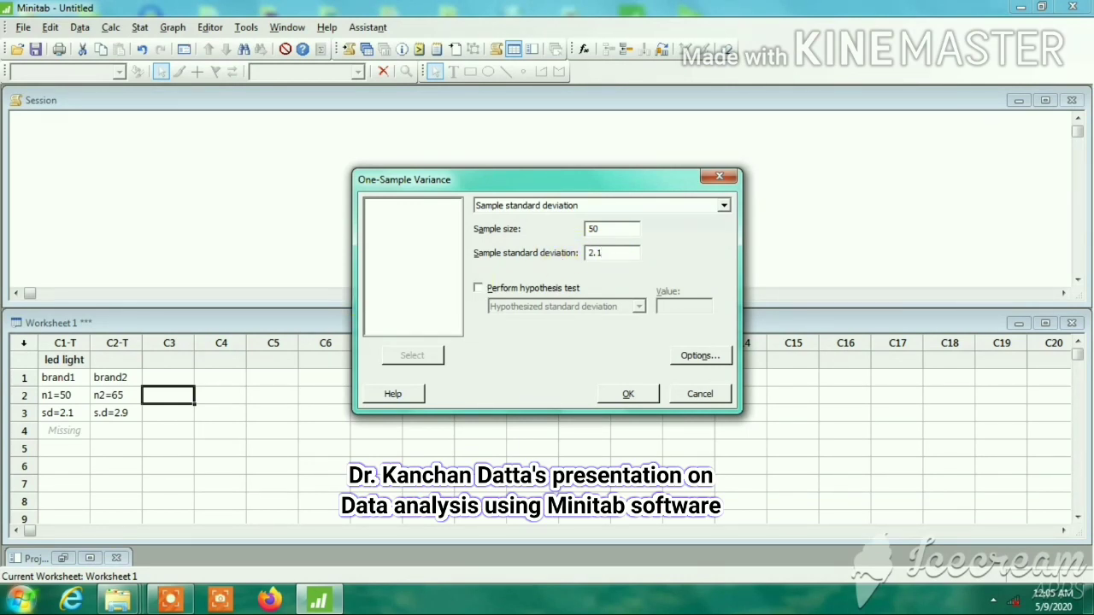
{"action": "left_click", "coordinate": [631, 394]}
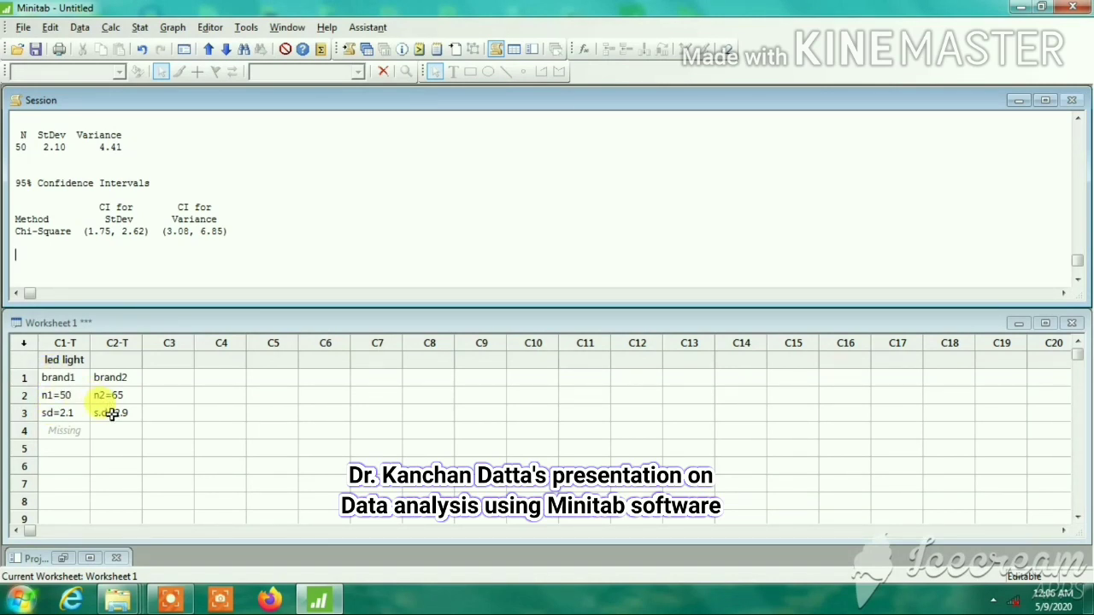
- Set up a 2 Variances test on sample standard deviations with size 50 and standard deviation 2.1 for sample 1
{"action": "left_click", "coordinate": [141, 28]}
{"action": "mouse_move", "coordinate": [239, 46]}
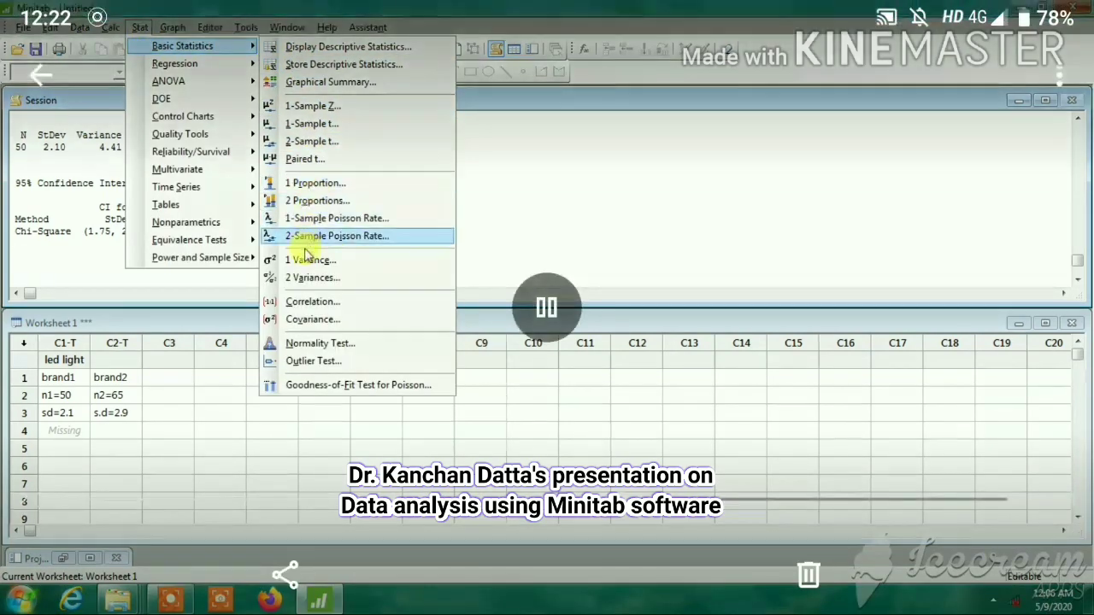
{"action": "left_click", "coordinate": [301, 278]}
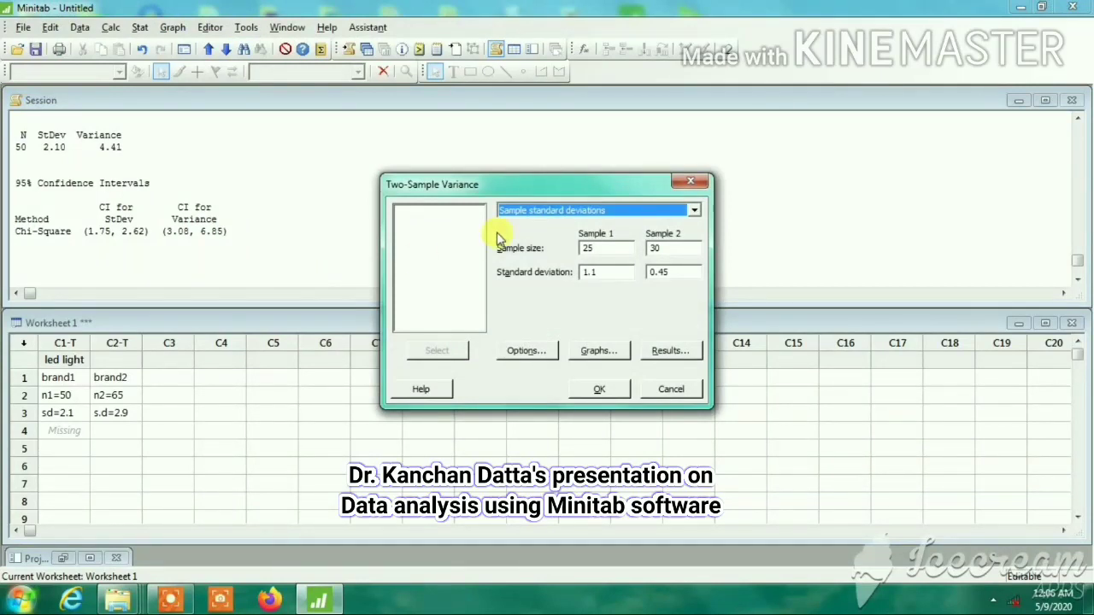
{"action": "double_click", "coordinate": [587, 246]}
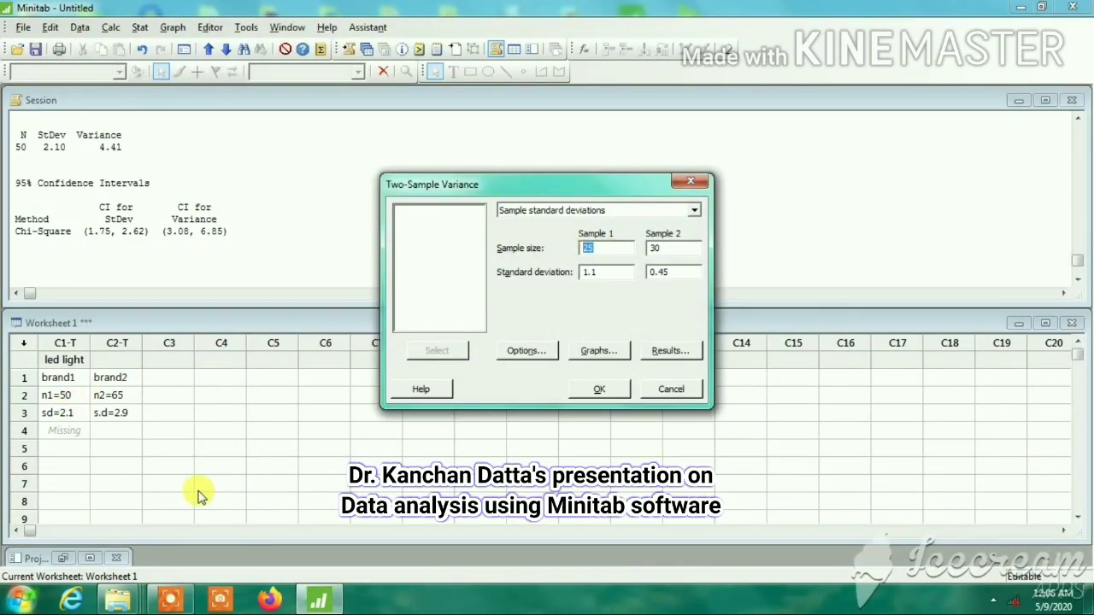
{"action": "type", "text": "5"}
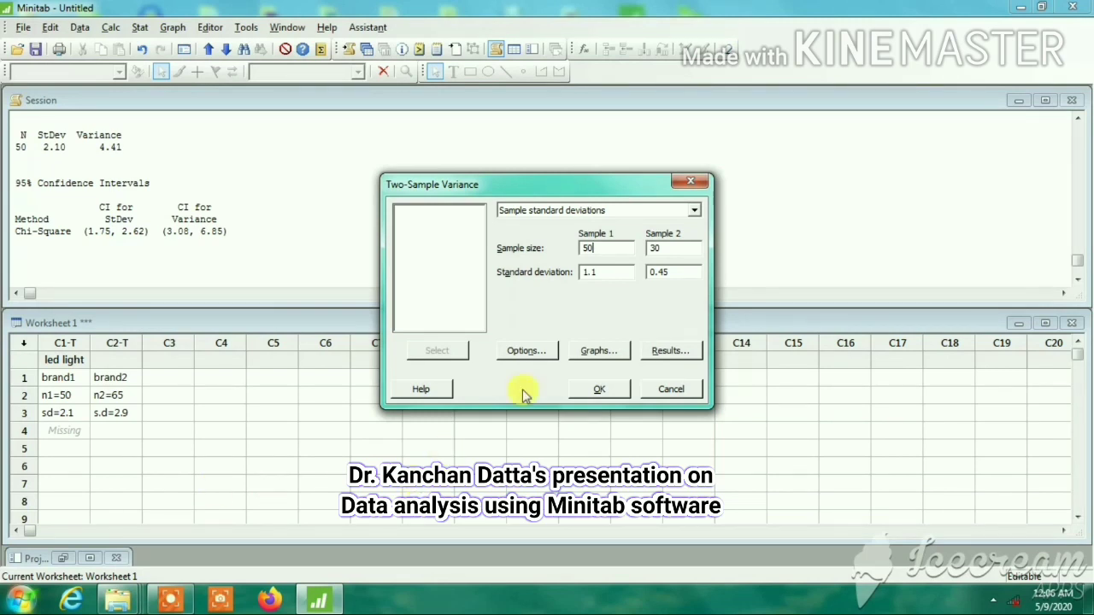
{"action": "left_click", "coordinate": [591, 271]}
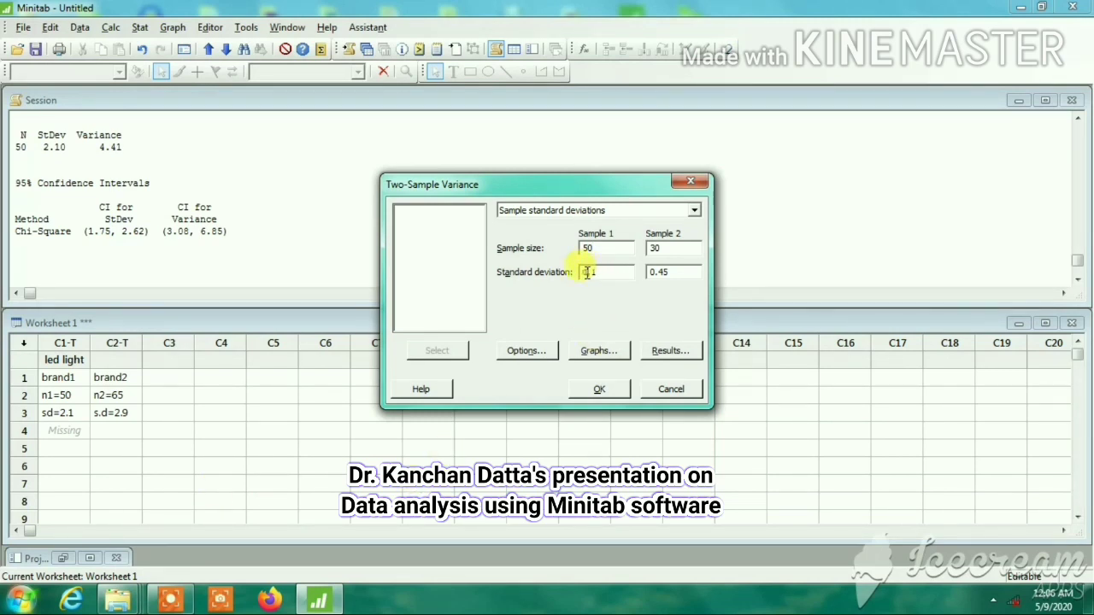
{"action": "type", "text": "2.1"}
- Set sample 2 to size 65 and standard deviation 2.9, run the 2 Variances test, and move its graph off the session output
{"action": "double_click", "coordinate": [663, 247]}
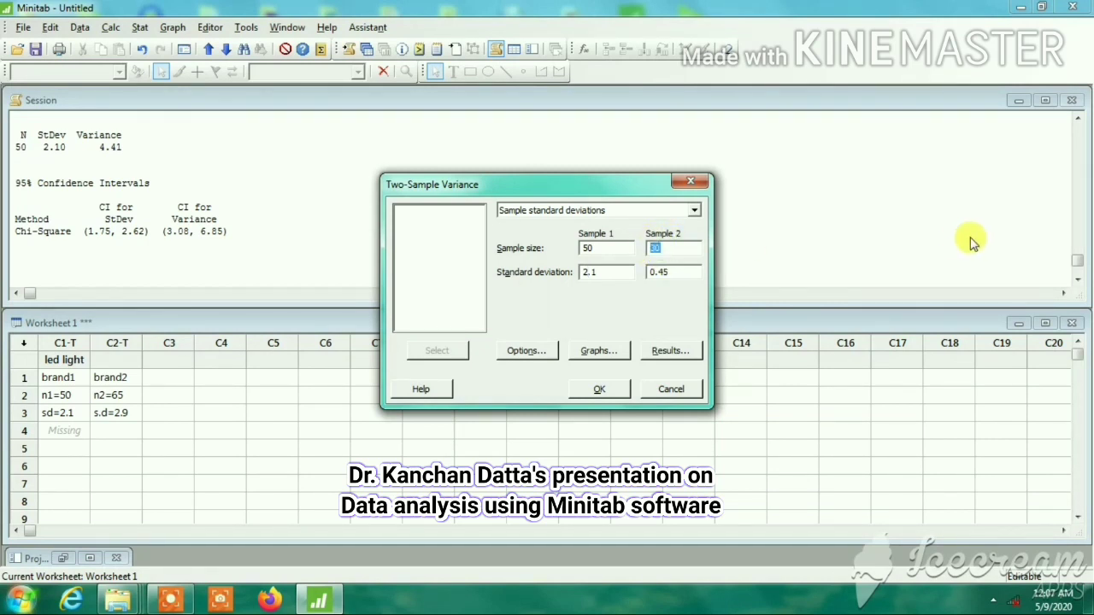
{"action": "type", "text": "6"}
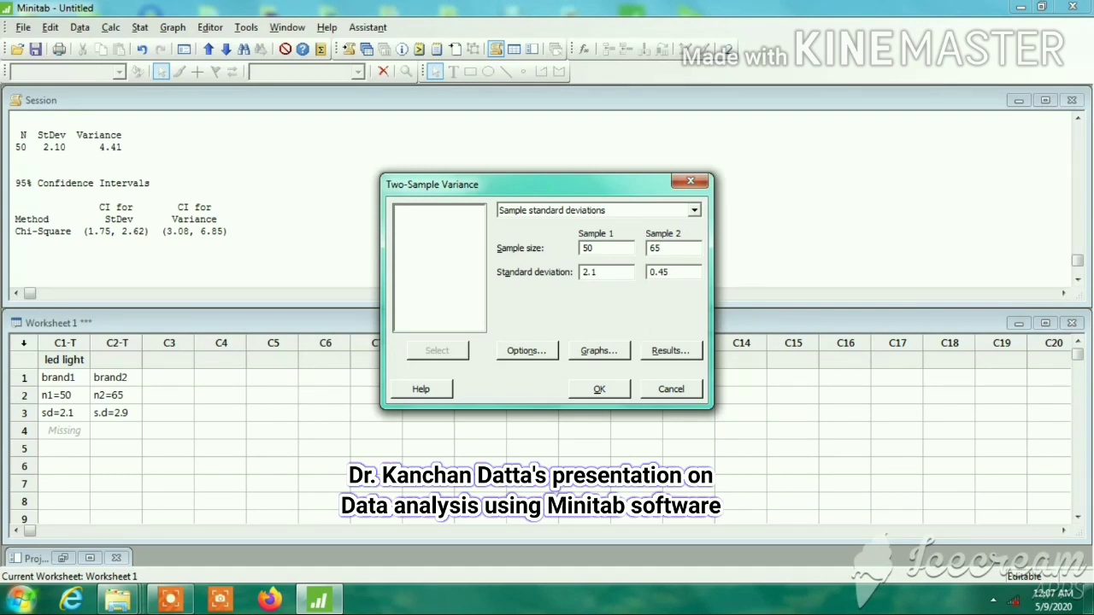
{"action": "double_click", "coordinate": [656, 271]}
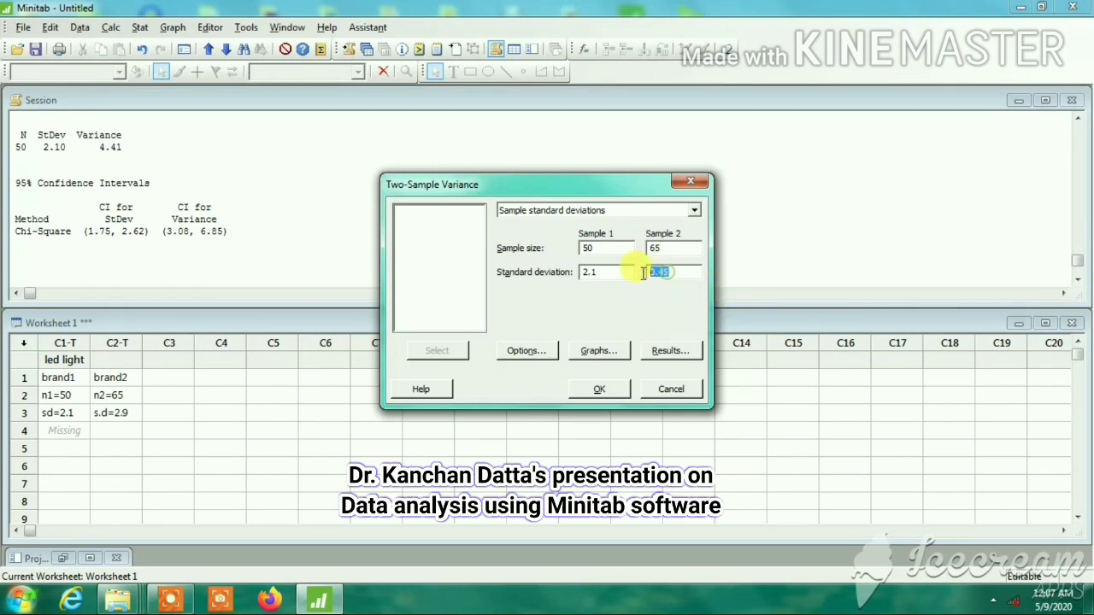
{"action": "type", "text": "2.9"}
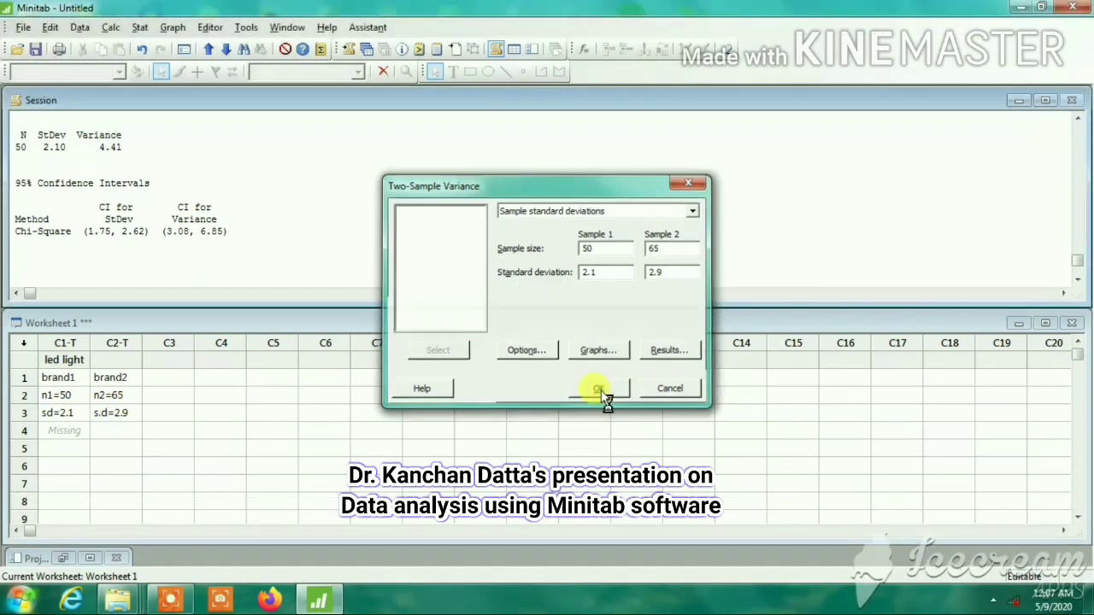
{"action": "left_click", "coordinate": [601, 390]}
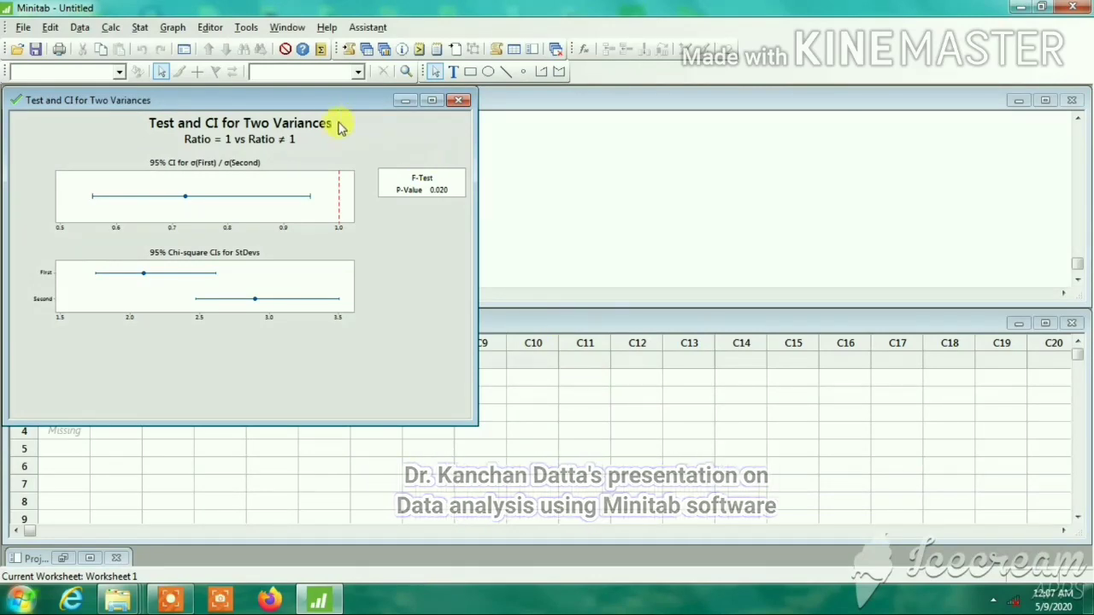
{"action": "left_click_drag", "start_coordinate": [330, 97], "coordinate": [701, 175]}
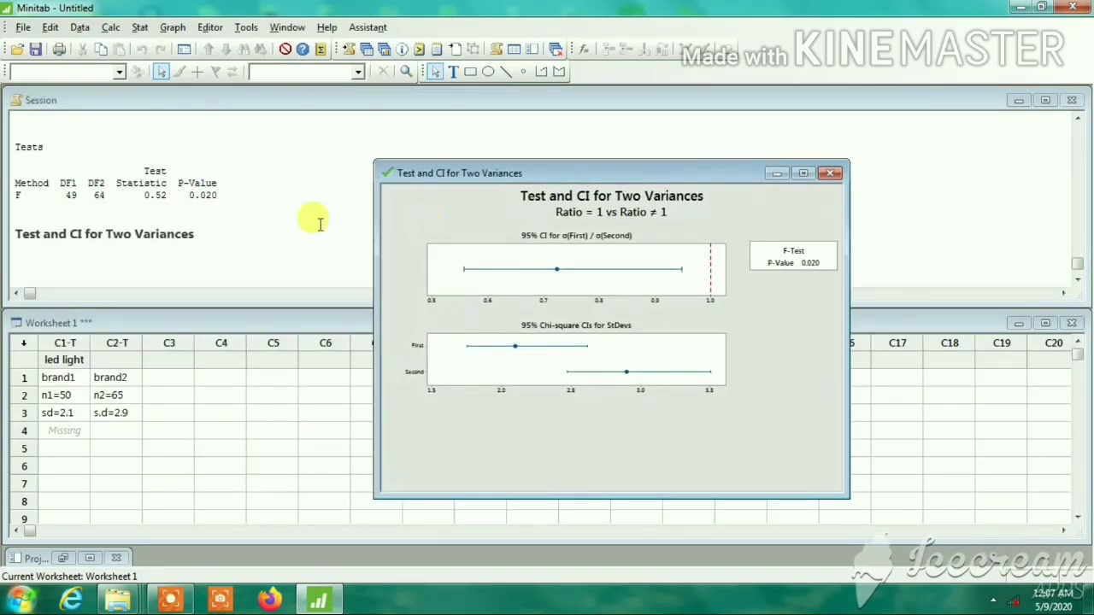